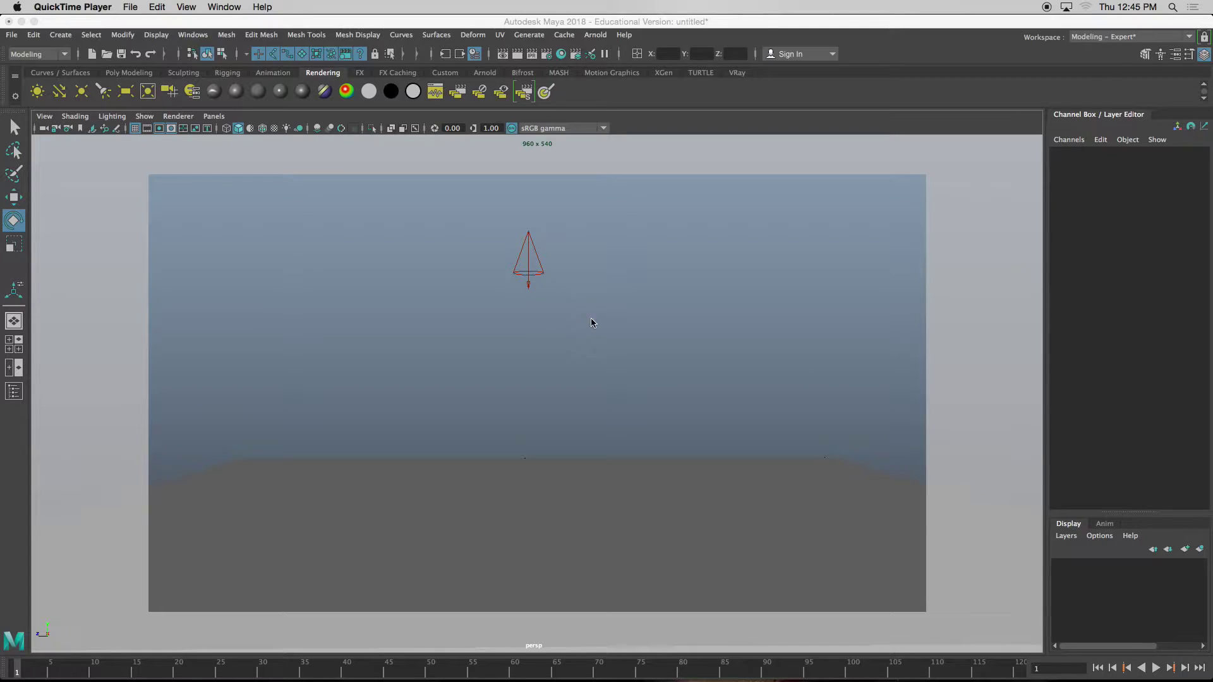
- Add a second spot light and raise it to height 4.505
left_click_drag(501, 230, 594, 314)
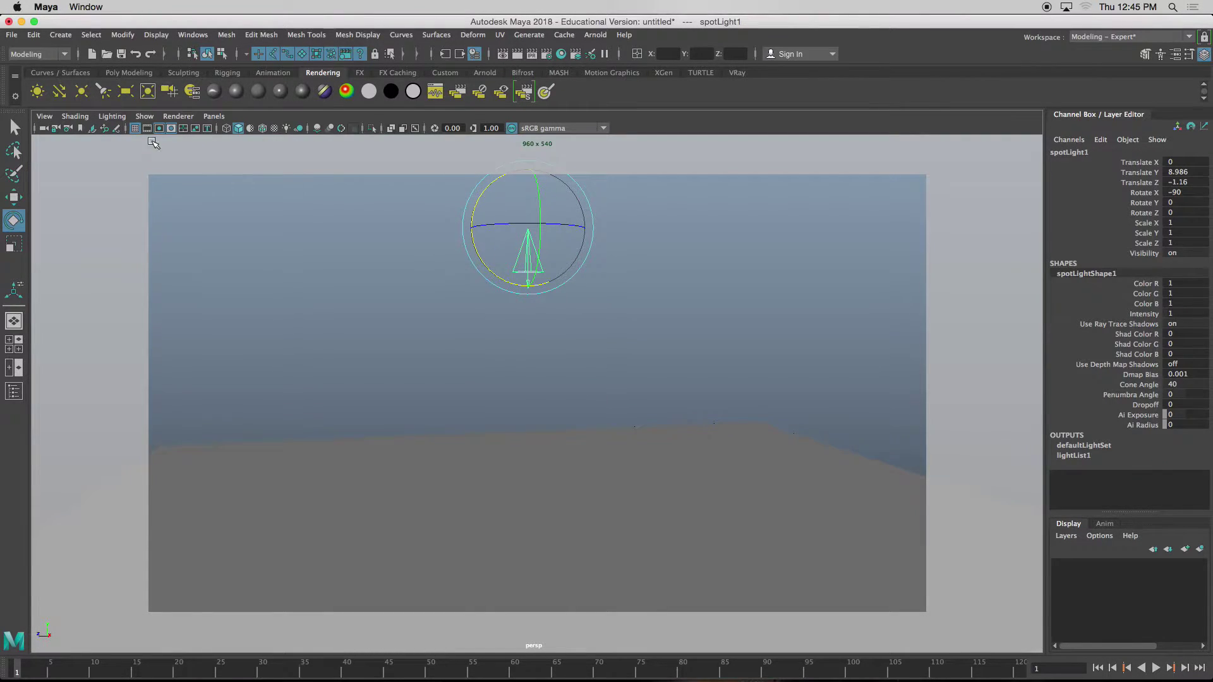
left_click(434, 277)
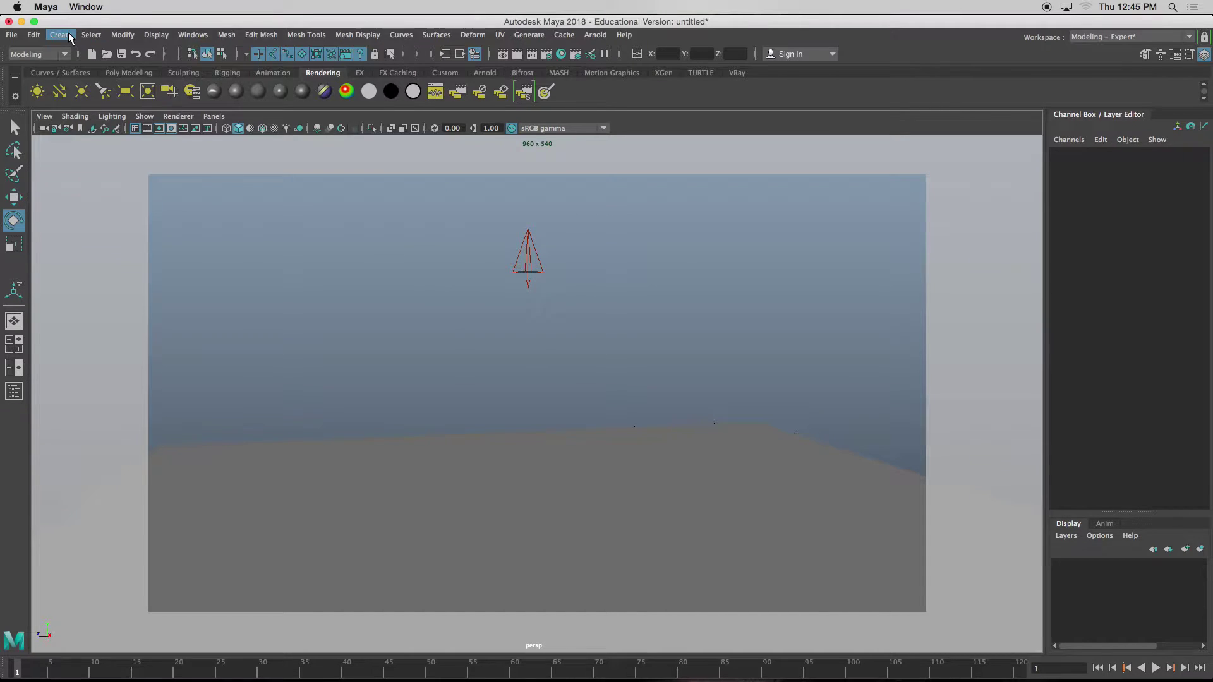
left_click(60, 35)
mouse_move(117, 106)
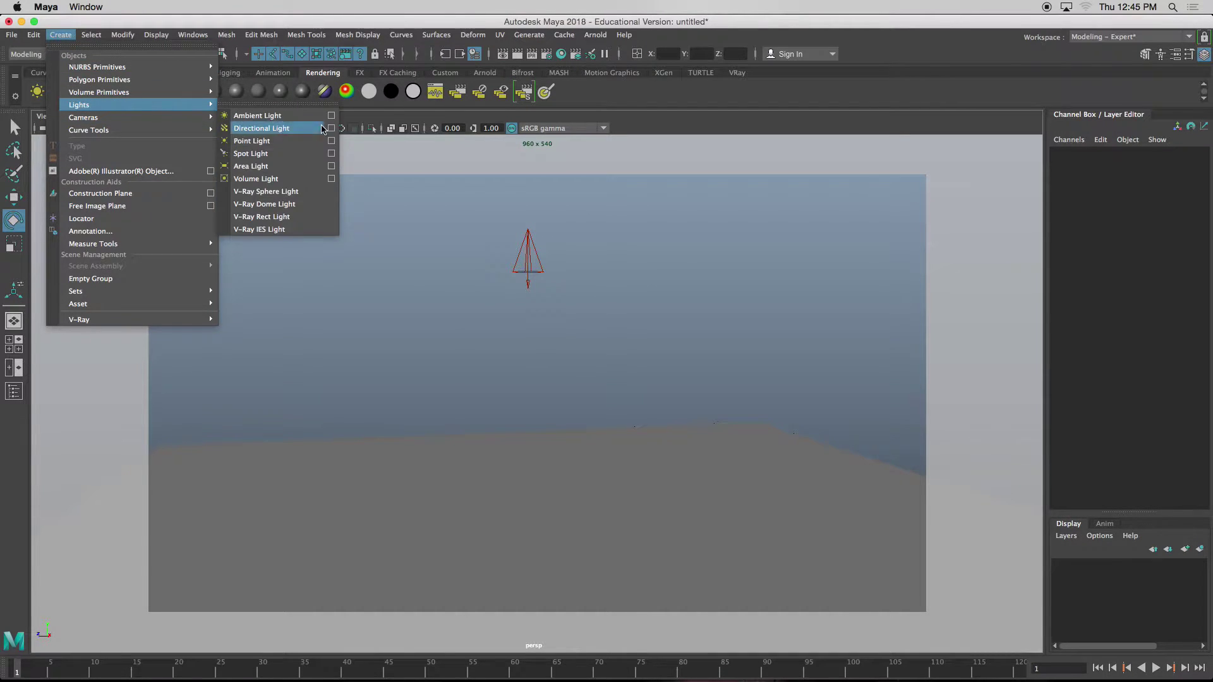
left_click(282, 155)
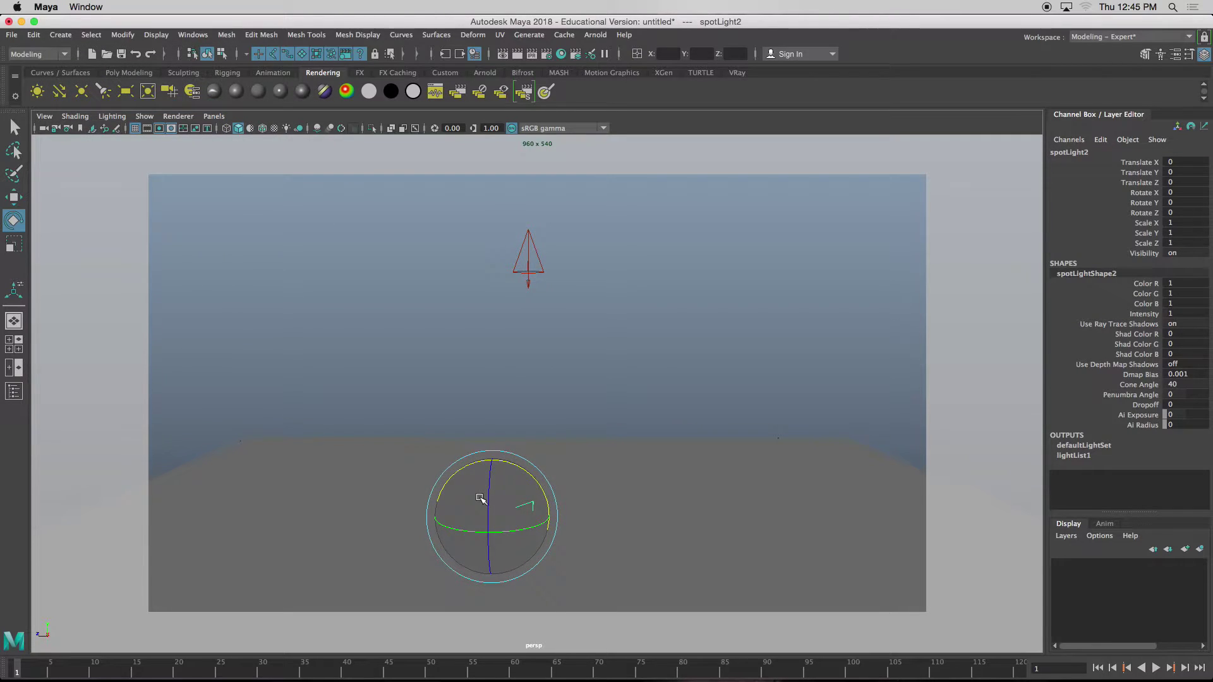
key("w")
left_click_drag(489, 483, 482, 341)
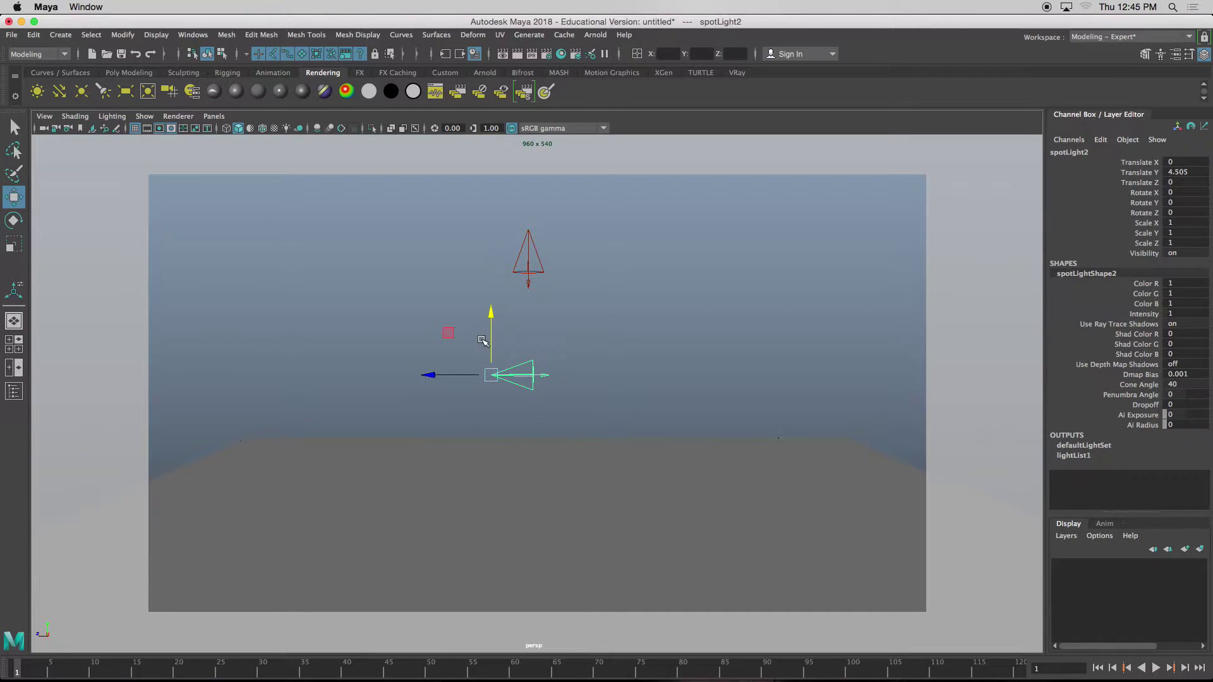
- Reselect spotLight1, open and close Arnold RenderView, then quit Maya
left_click_drag(452, 221, 532, 280)
mouse_move(628, 347)
left_mouse_down("alt")
mouse_move(577, 342)
mouse_move(623, 346)
left_mouse_up("alt")
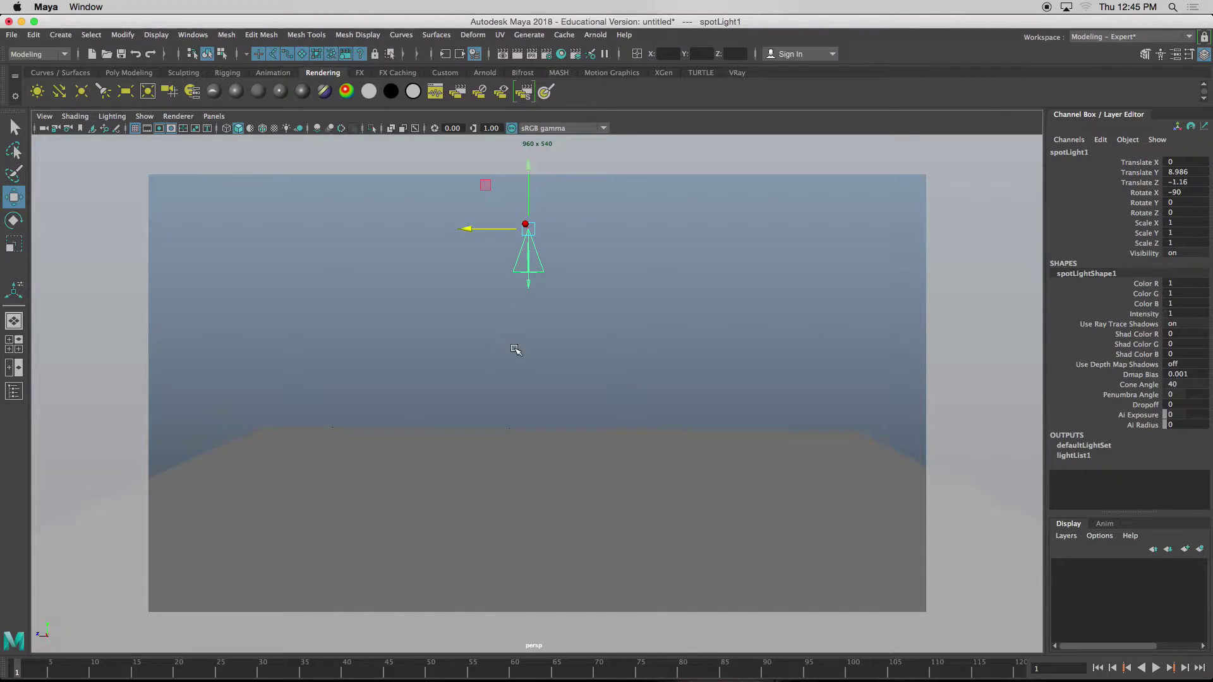
left_click_drag(516, 351, 523, 345, "alt")
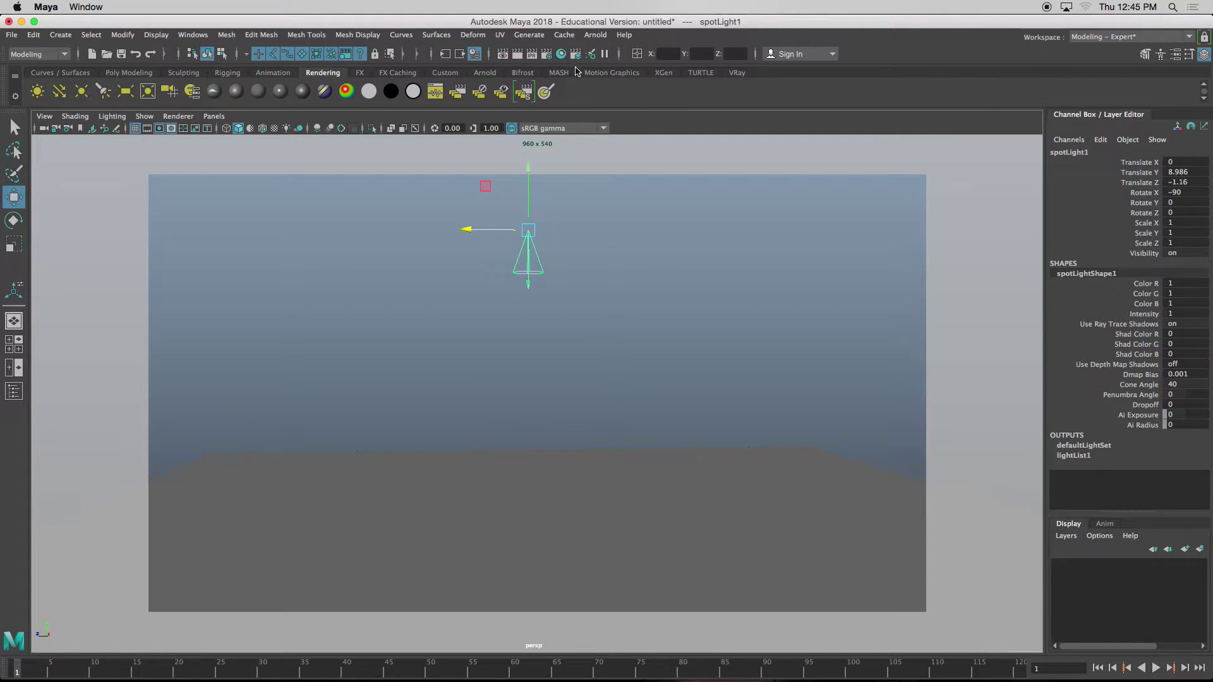
left_click(595, 35)
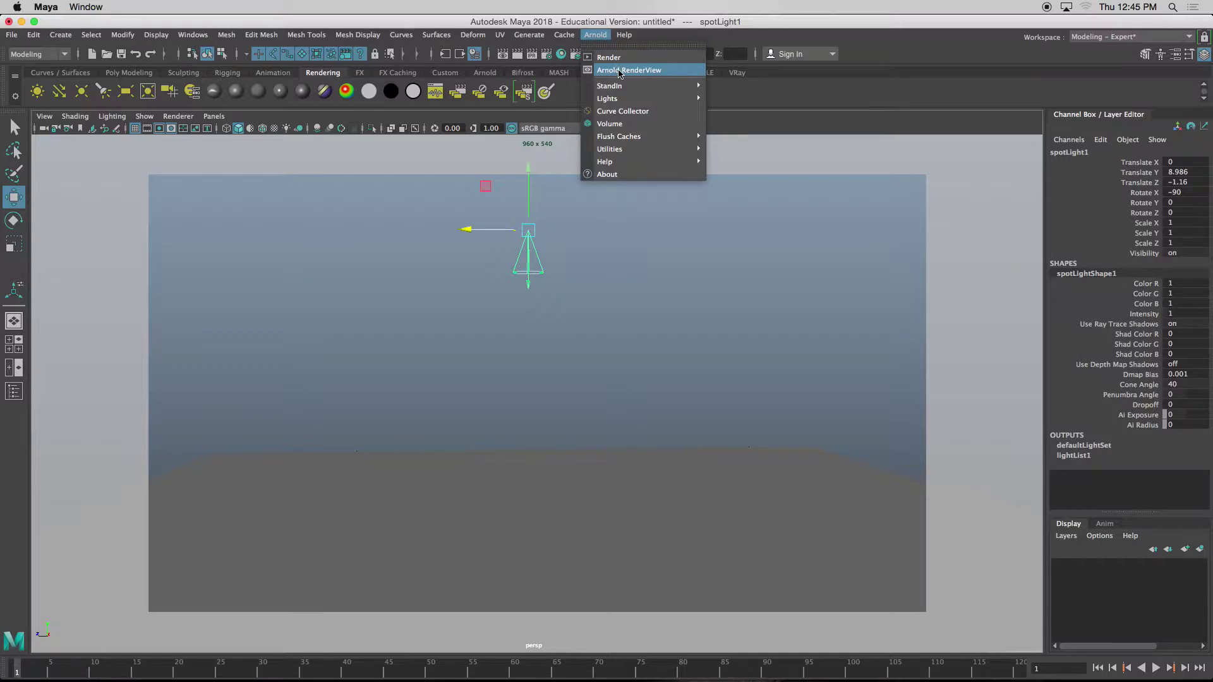
left_click(622, 68)
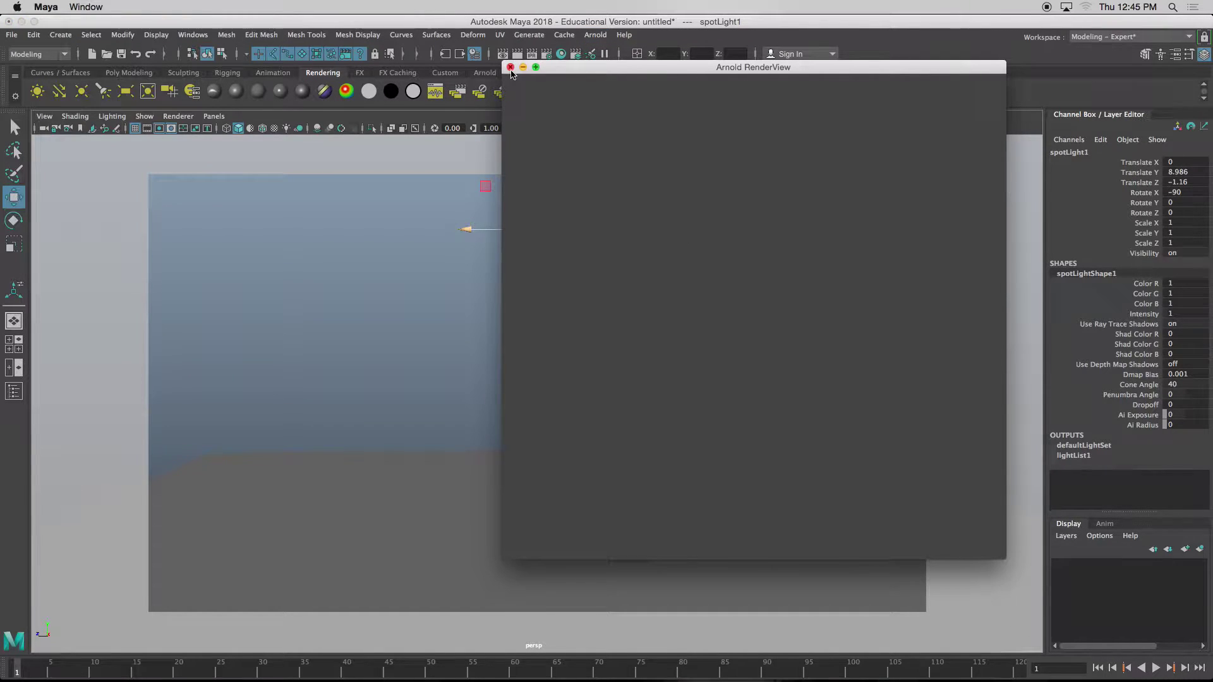
left_click(510, 68)
left_click(9, 21)
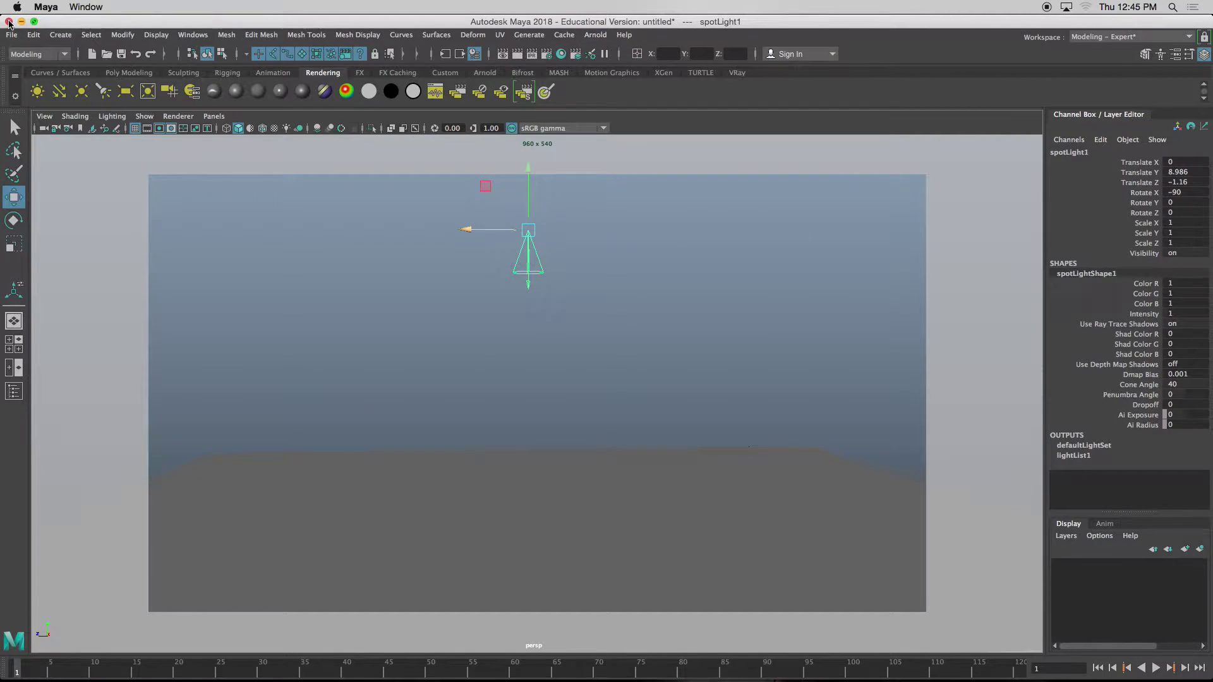
- Discard the old scene, then centre a polygon plane at the origin scaled to 16.744
left_click(580, 344)
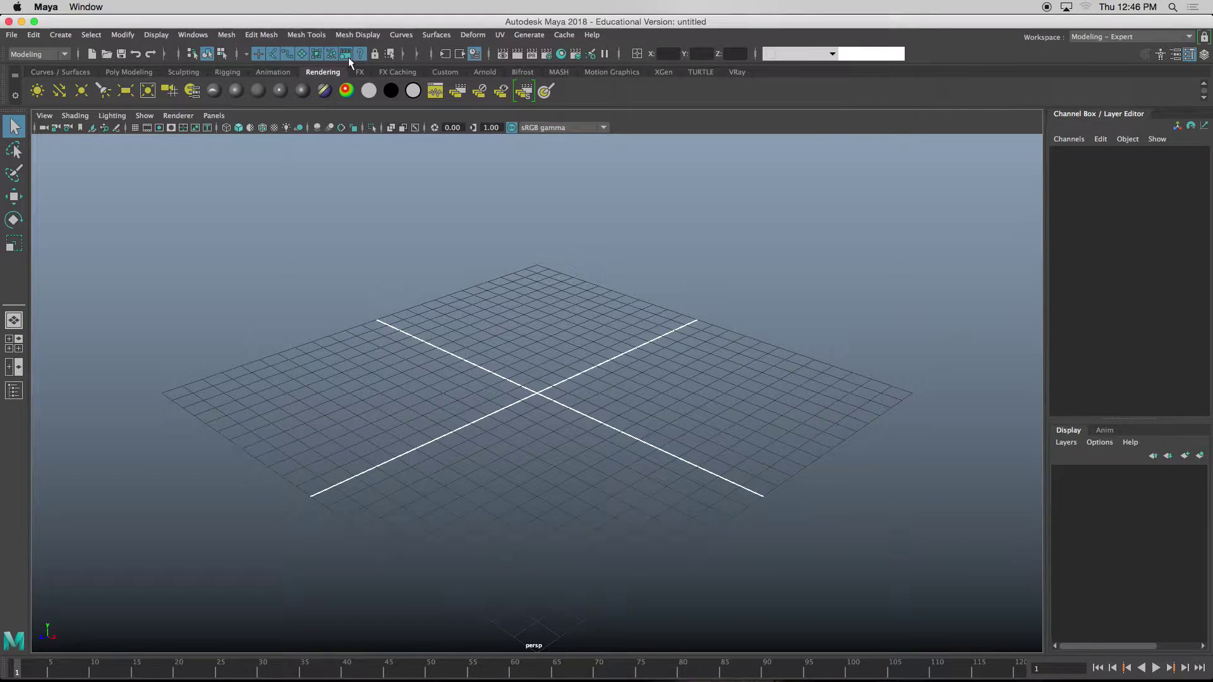
left_click(120, 71)
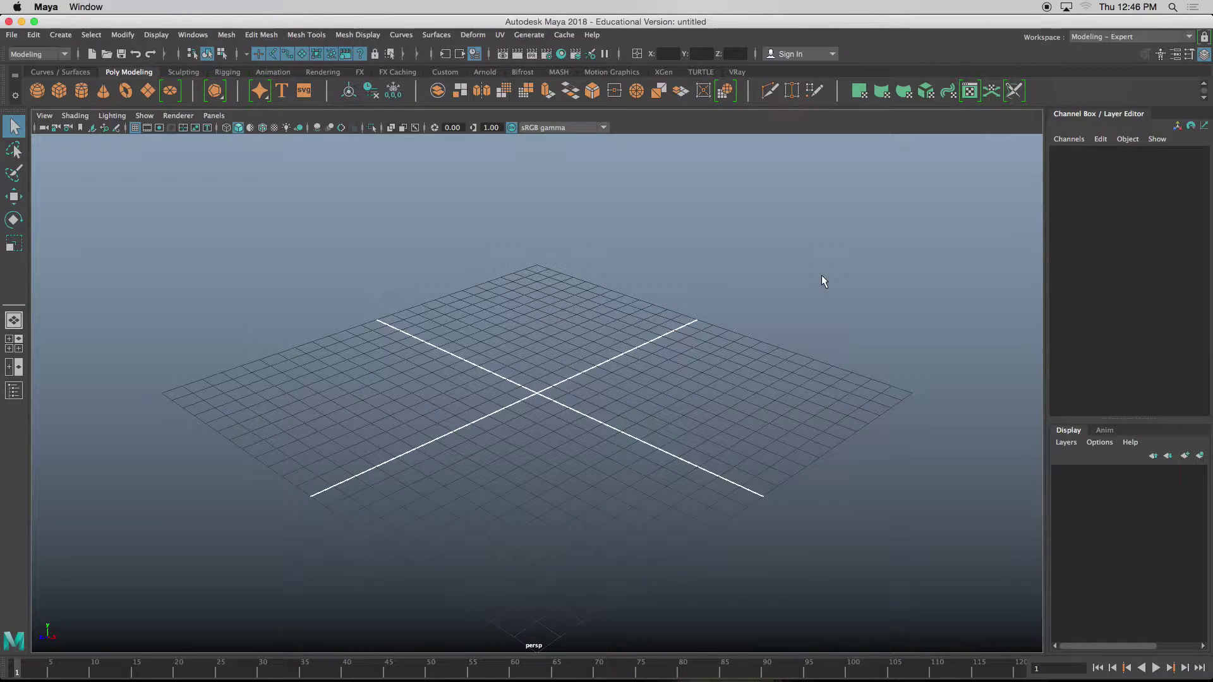
left_click_drag(589, 362, 643, 372, "alt")
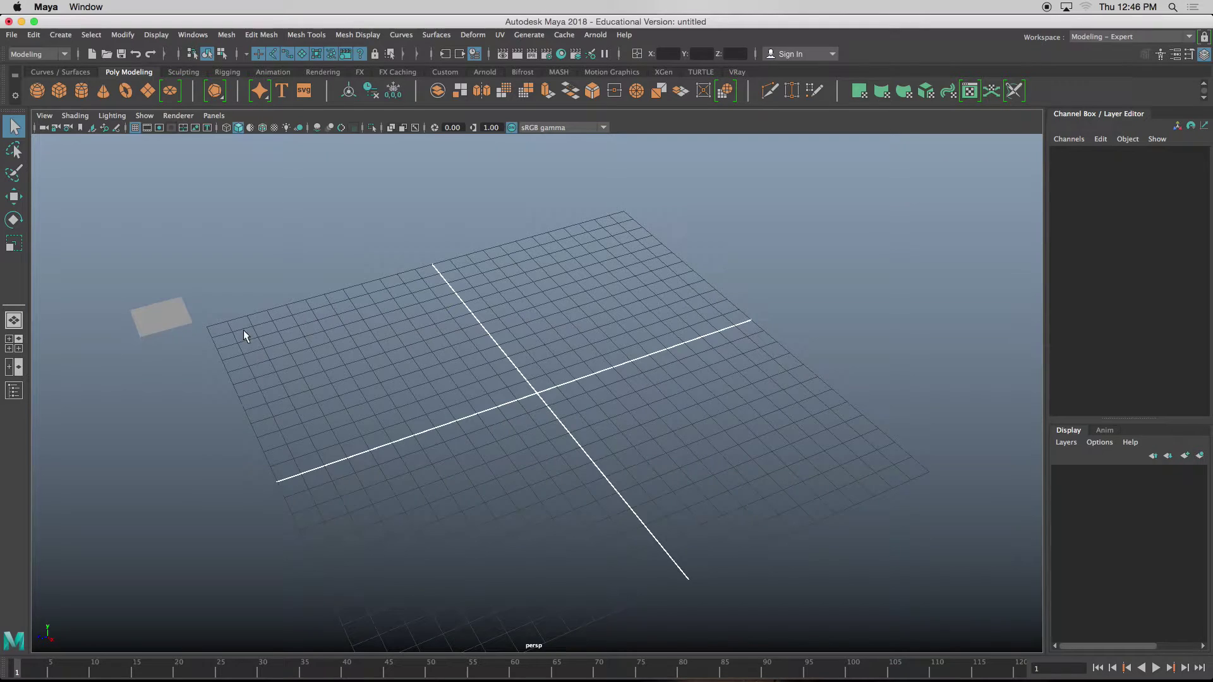
left_click_drag(127, 313, 730, 411)
key("w")
key("r")
- Create a spot light, tilt it to -79.64 on X and raise it to Translate Y 6.315
left_click(531, 206)
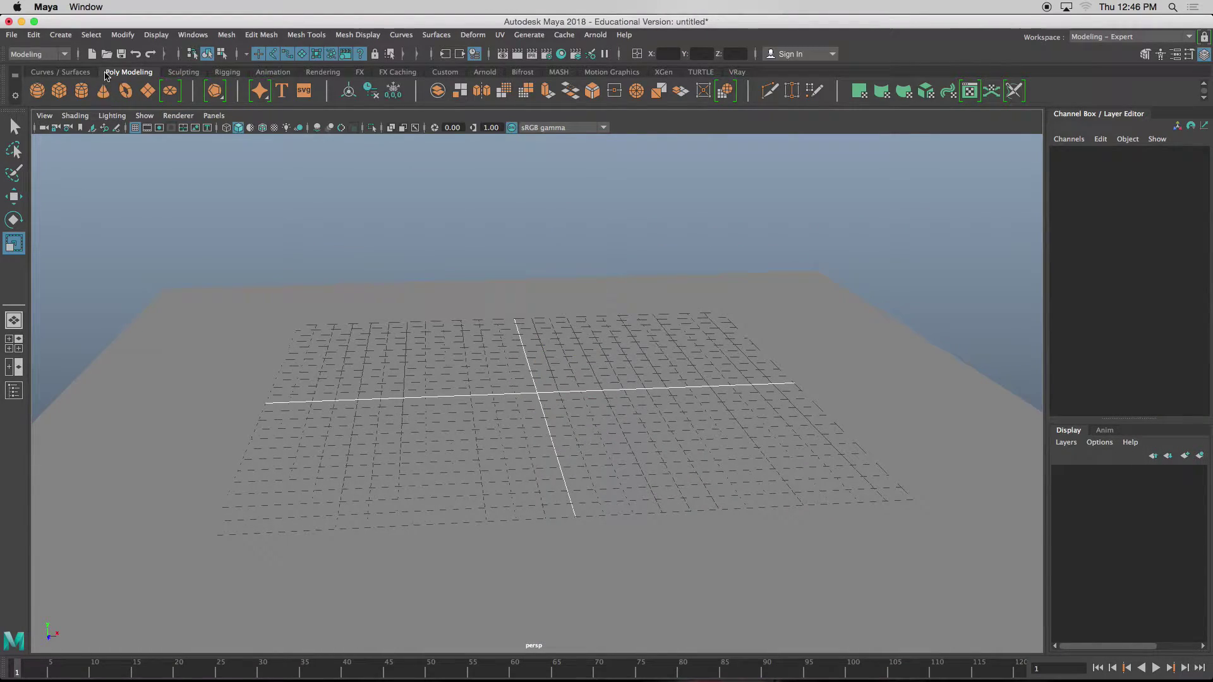
left_click(58, 35)
mouse_move(101, 105)
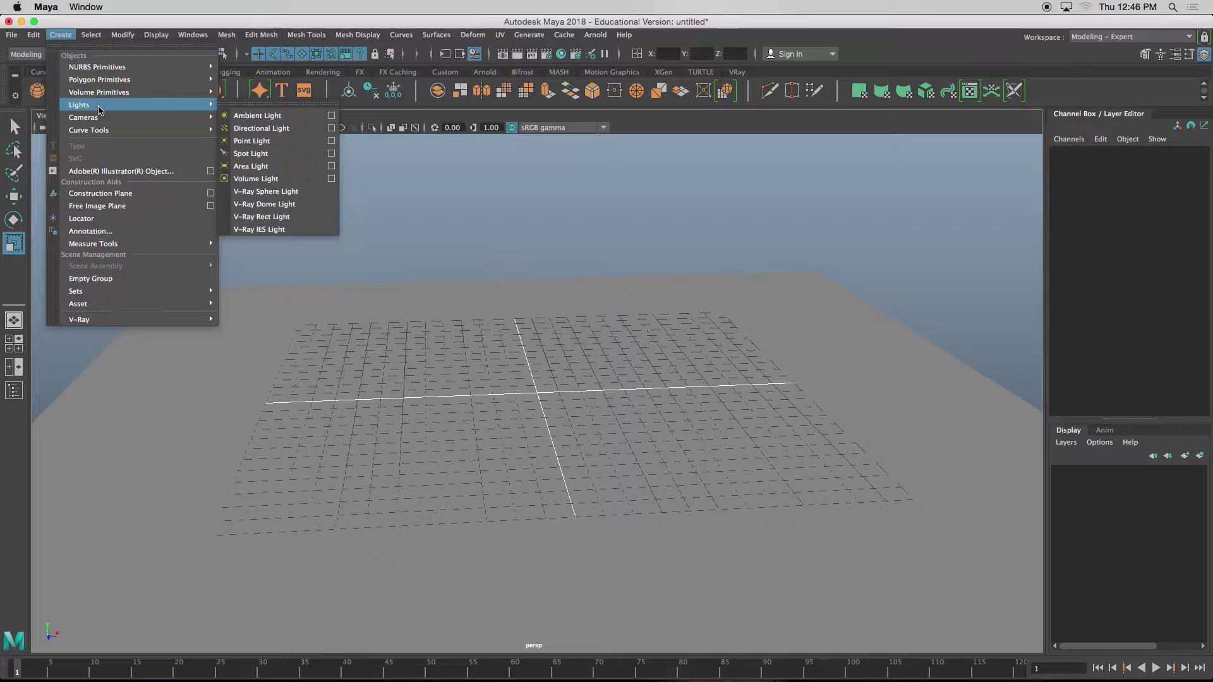
left_click(252, 153)
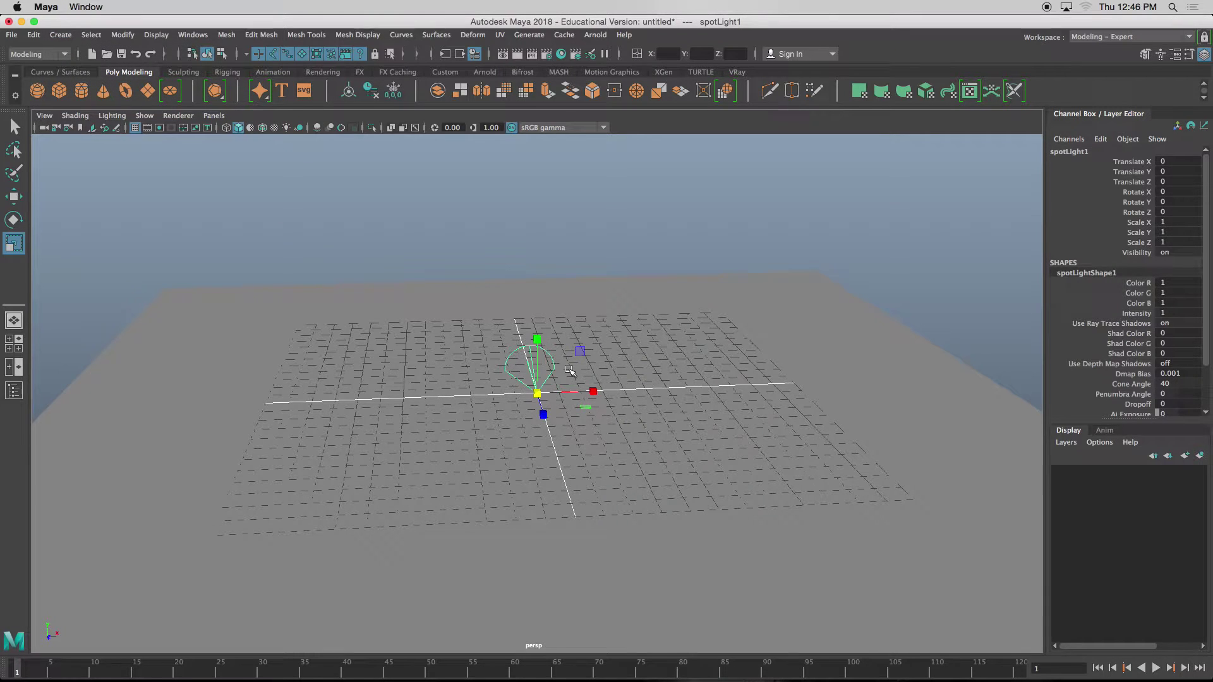
key("e")
left_click_drag(544, 388, 531, 172)
key("w")
left_click_drag(550, 282, 554, 292, "alt")
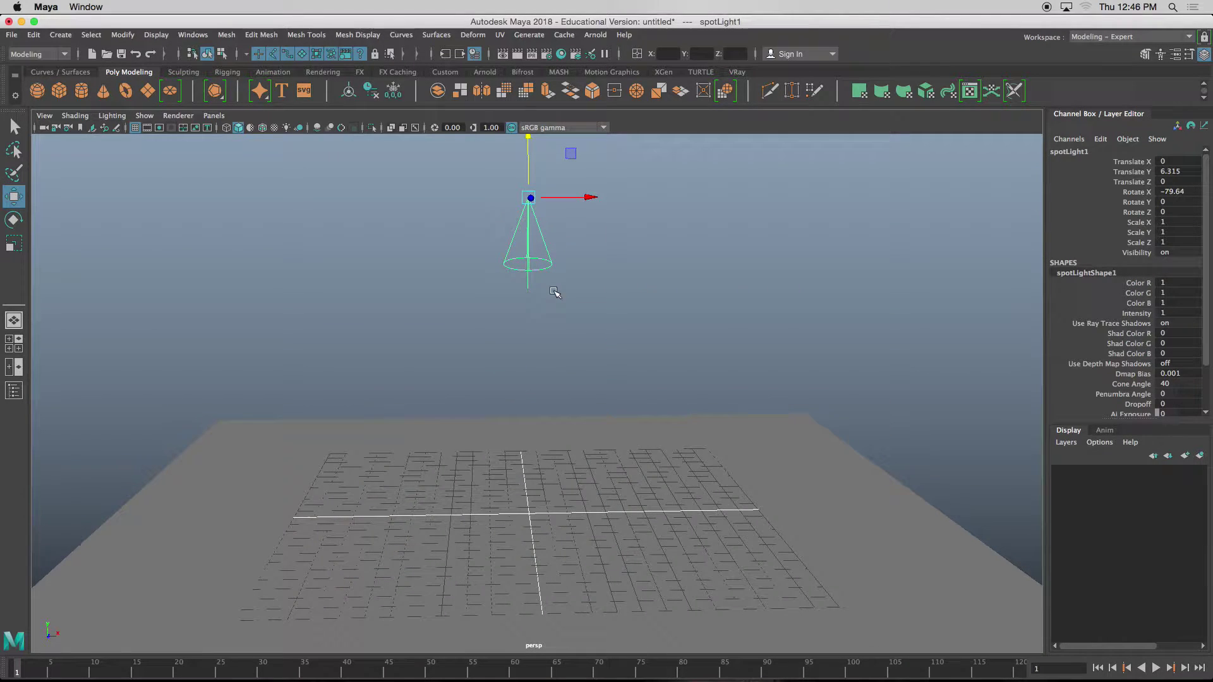
- Render the scene in Arnold RenderView, then enlarge and reposition the render window
left_click(595, 34)
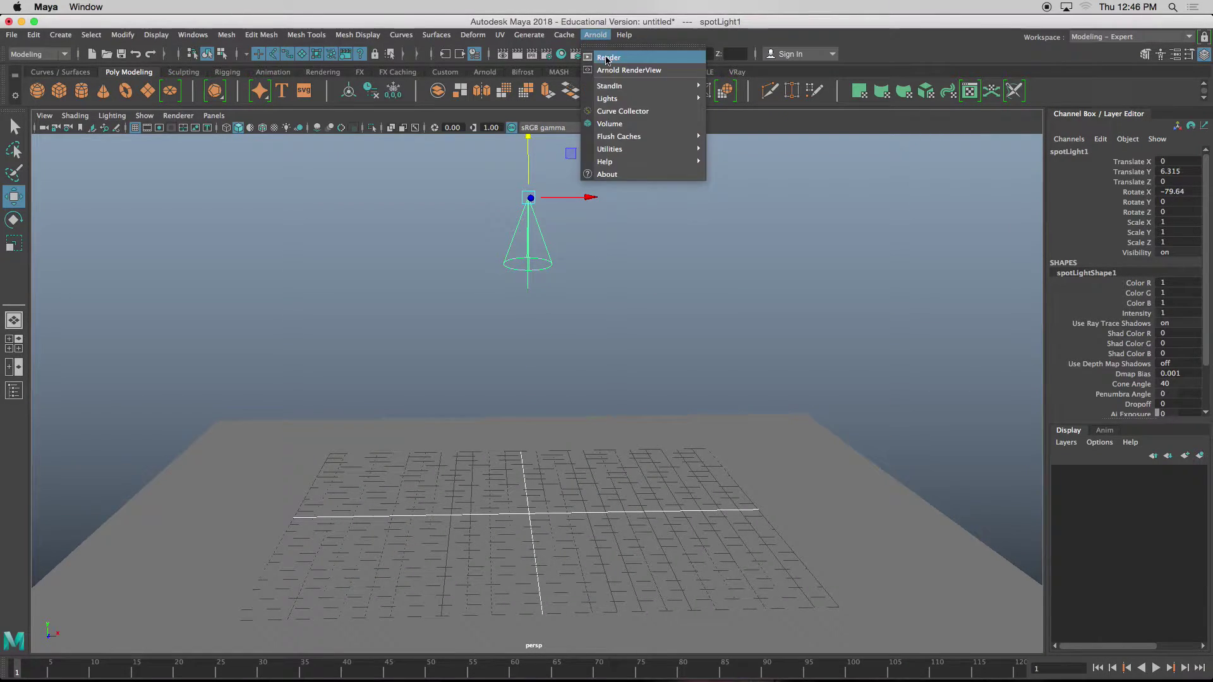
left_click(617, 69)
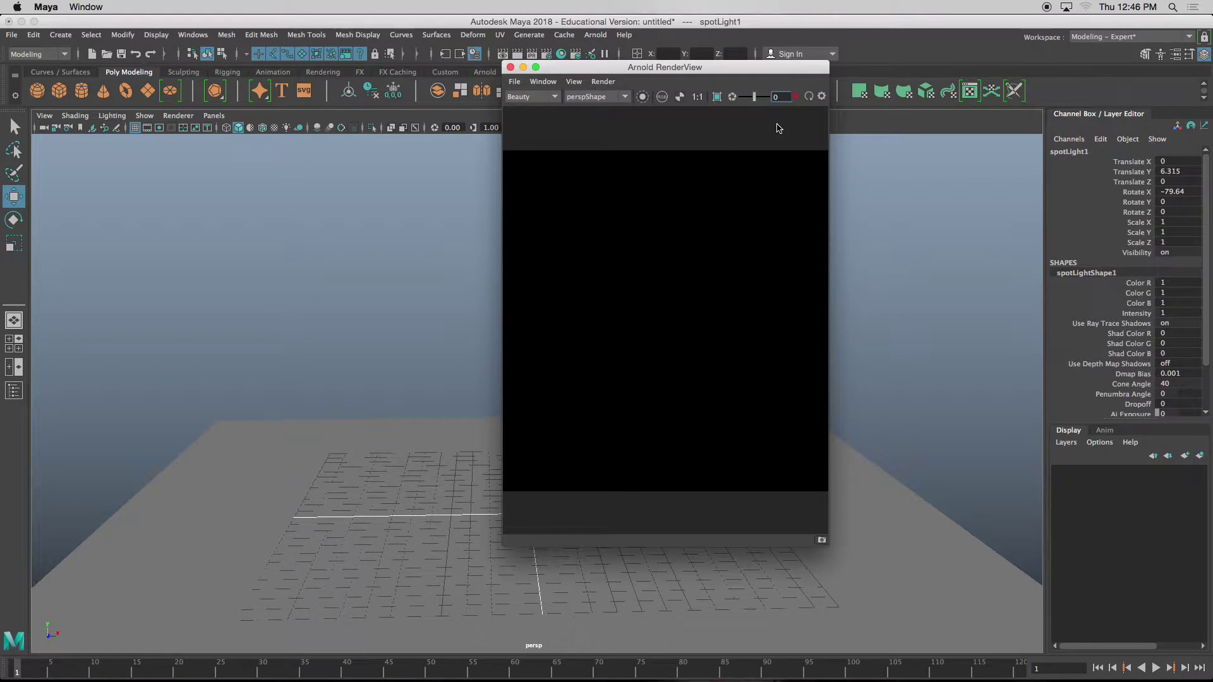
left_click(796, 96)
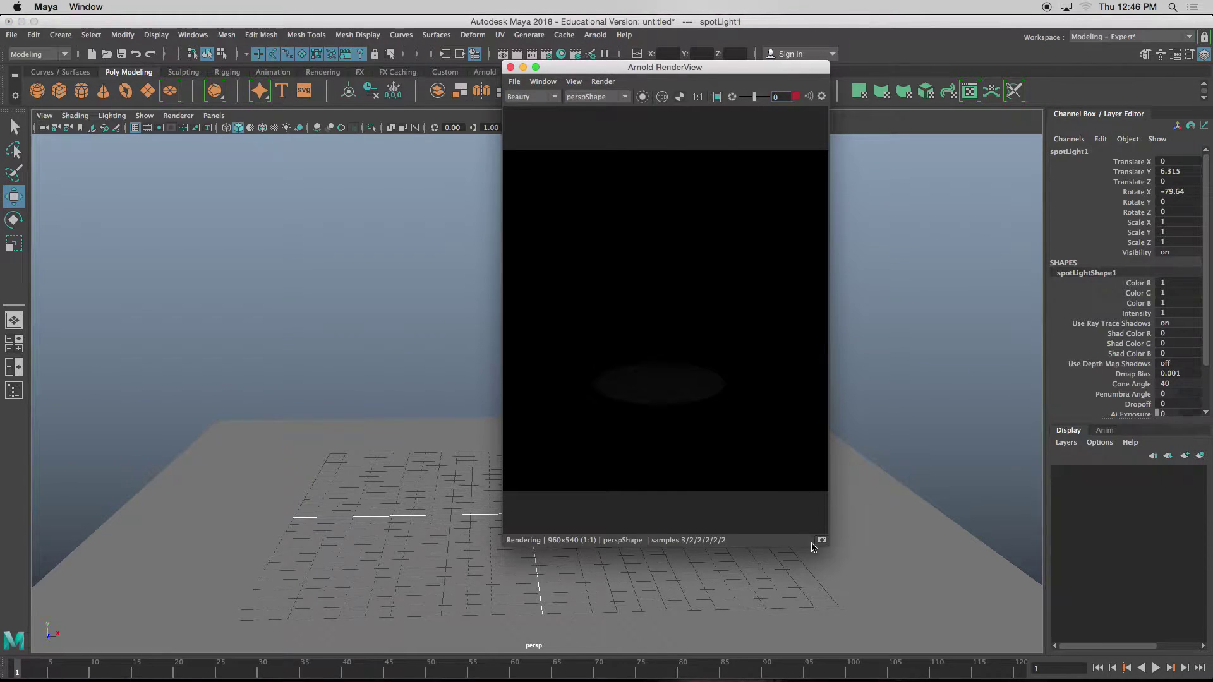
left_click_drag(827, 546, 1046, 536)
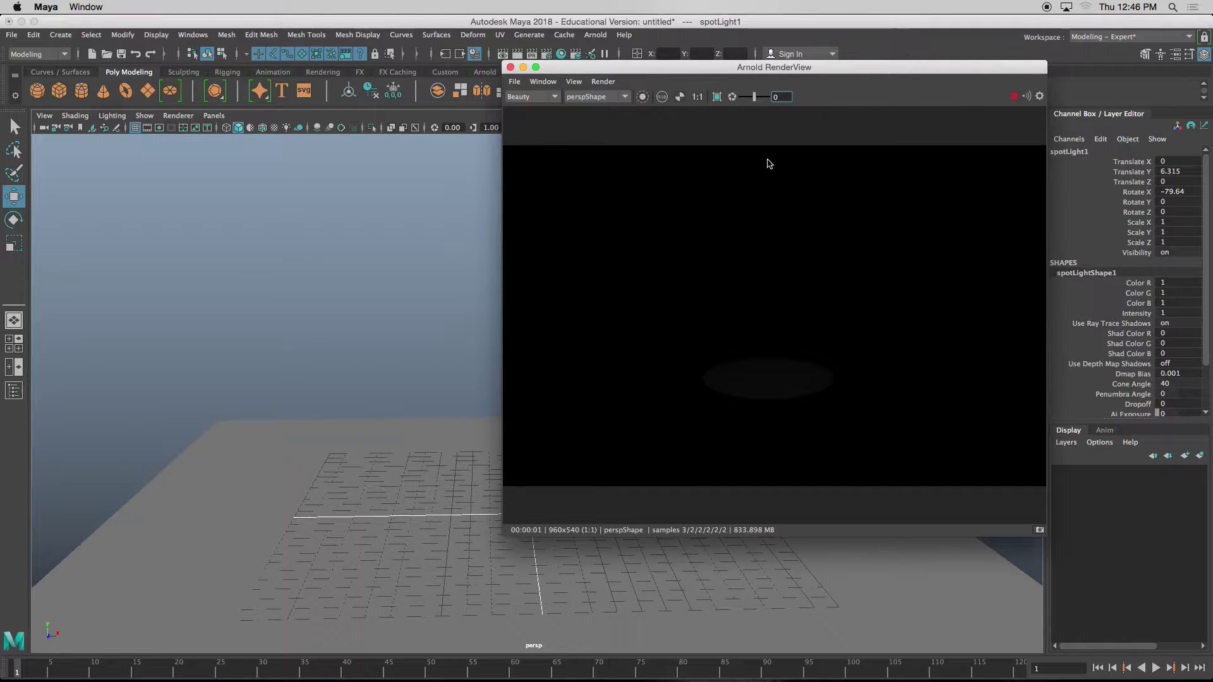
left_click_drag(701, 68, 220, 236)
left_click(711, 274)
left_click_drag(708, 274, 768, 287, "alt")
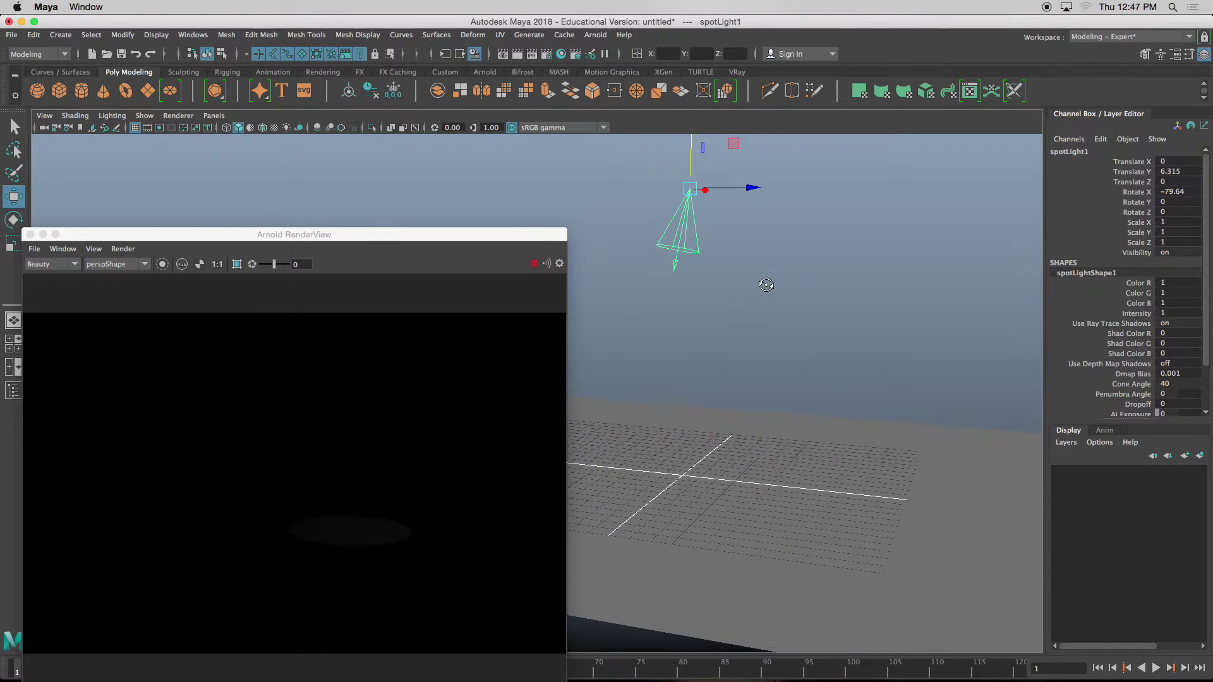
left_click_drag(510, 238, 514, 170)
- Tilt spotLight1 straight down to Rotate X -90.787
type("e")
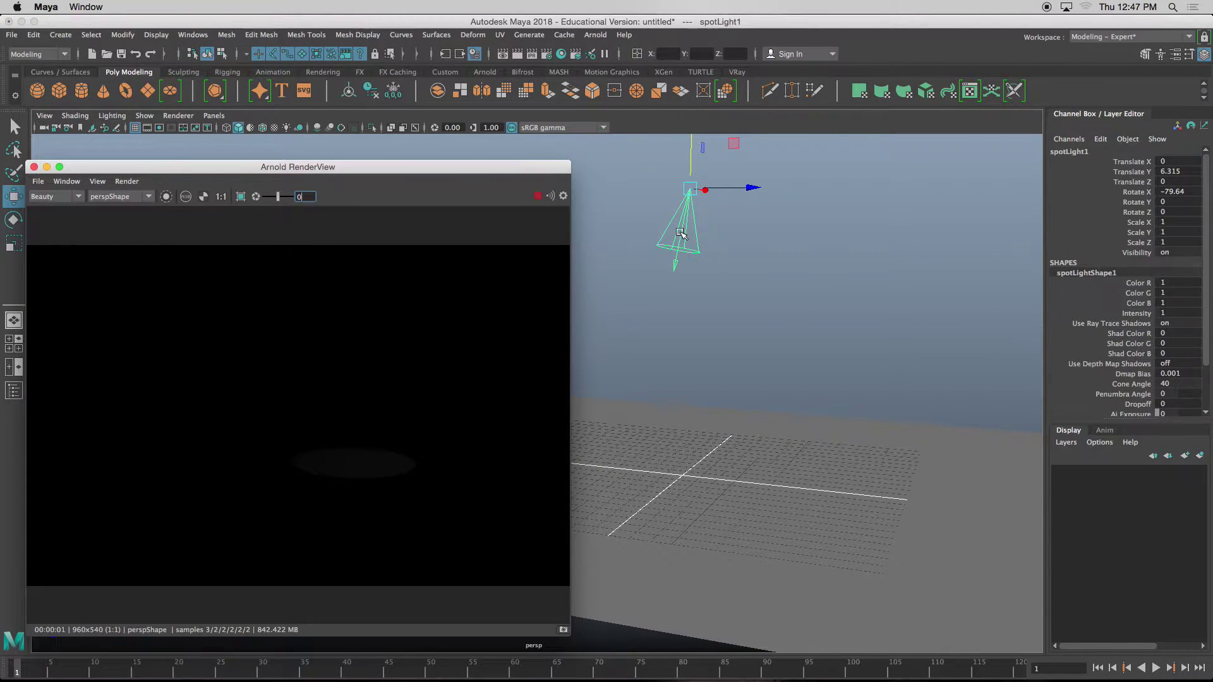
left_click(733, 239)
key("e")
left_click(684, 220)
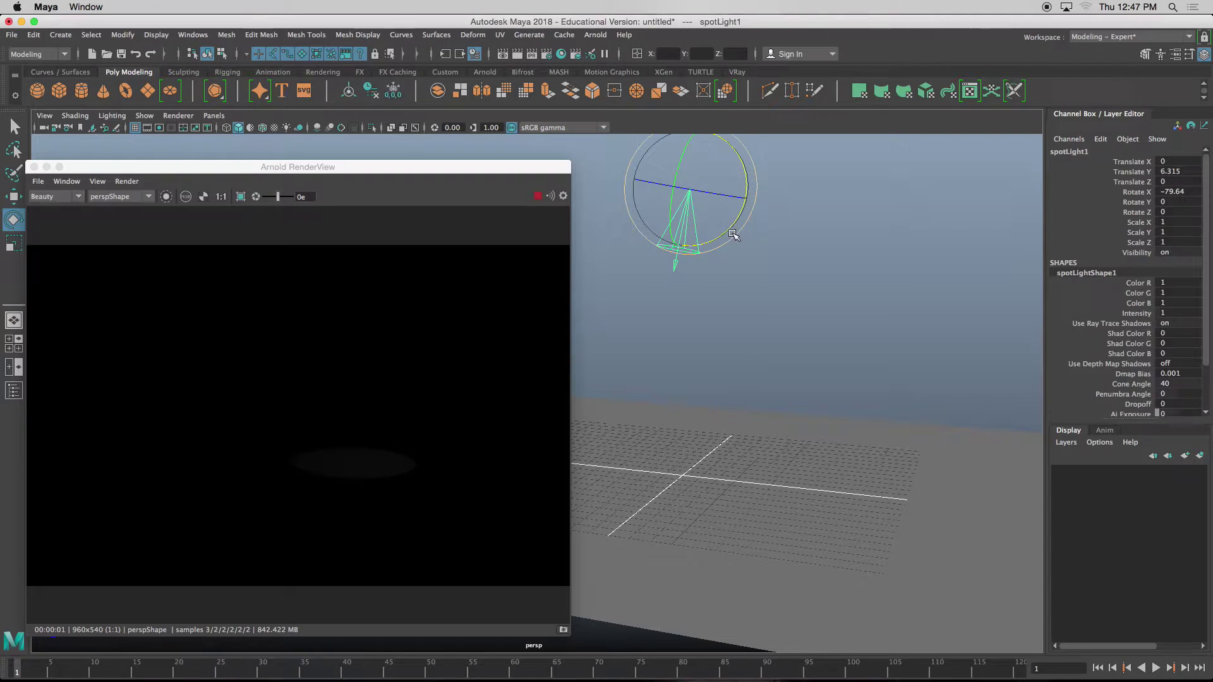
left_click_drag(735, 237, 737, 225)
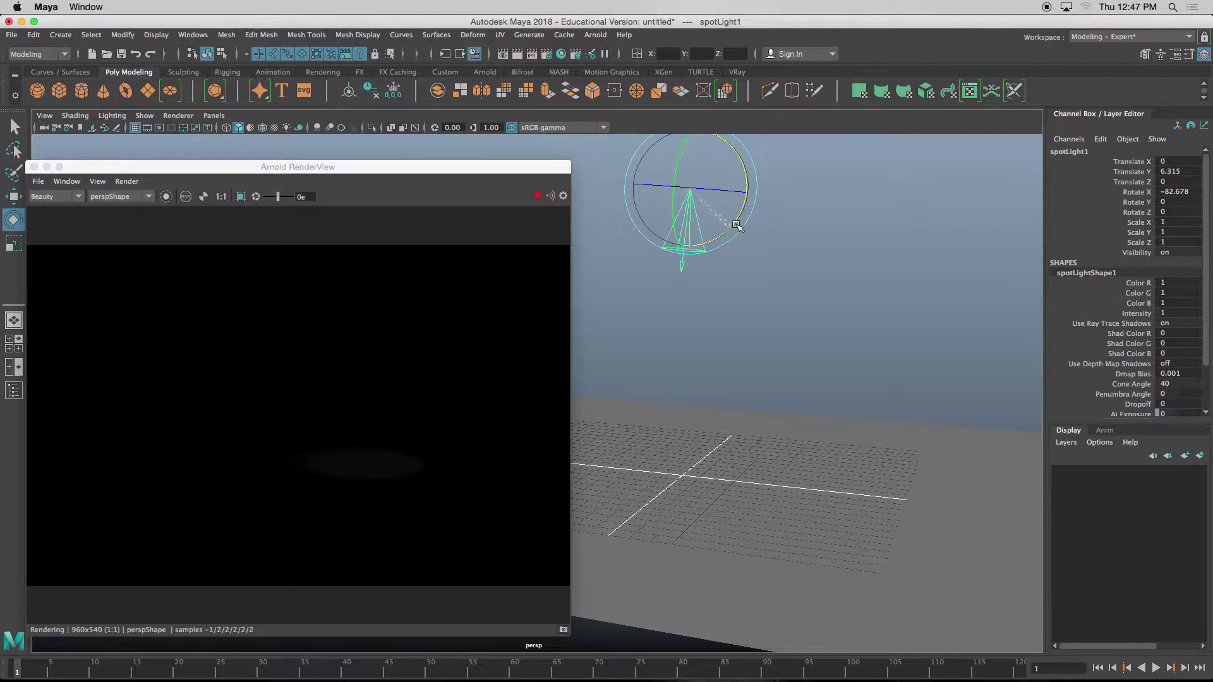
left_click(720, 282)
mouse_move(720, 282)
left_mouse_down("alt")
mouse_move(742, 284)
mouse_move(742, 252)
left_mouse_up("alt")
left_click(743, 252)
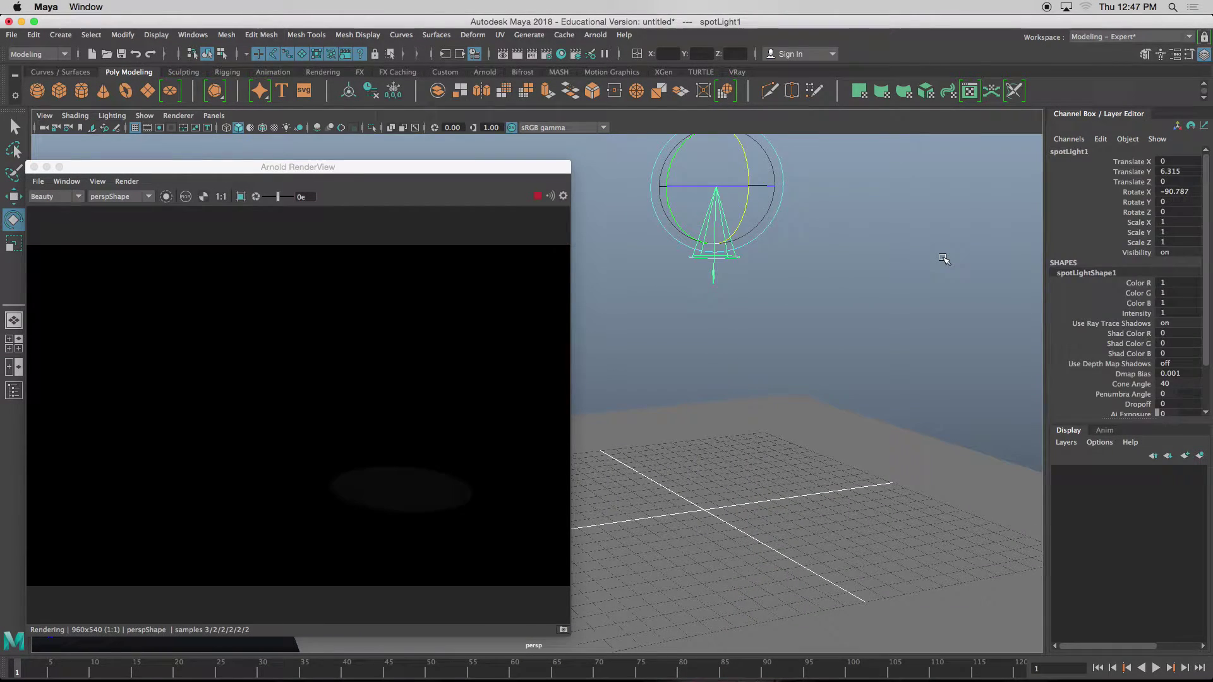
- Set the spotlight's Arnold Exposure to 5
left_click(1139, 60)
key("ctrl+a")
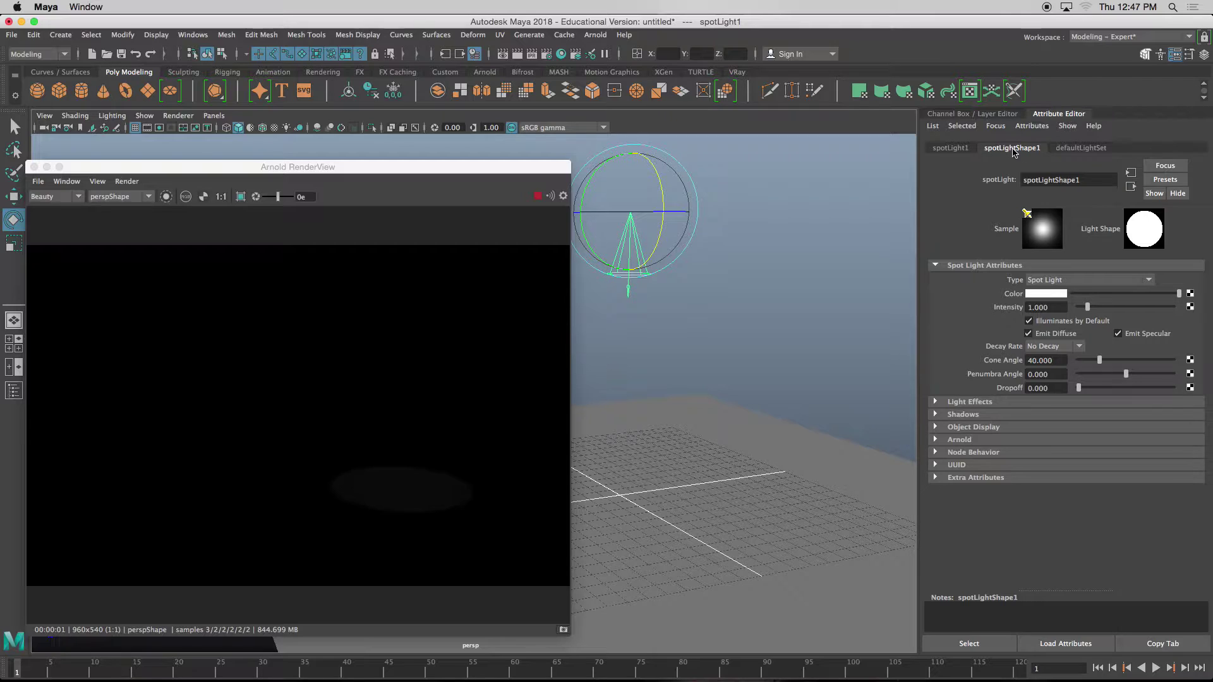
left_click(933, 441)
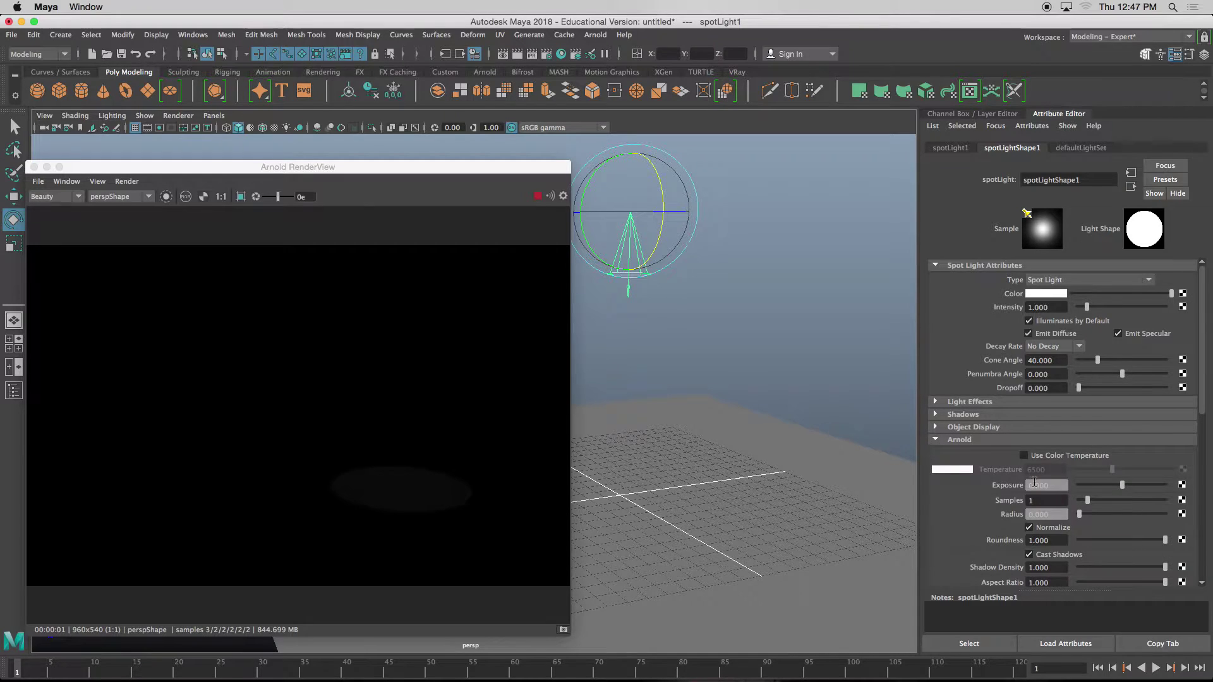
left_click(1042, 484)
type("5")
key("Return")
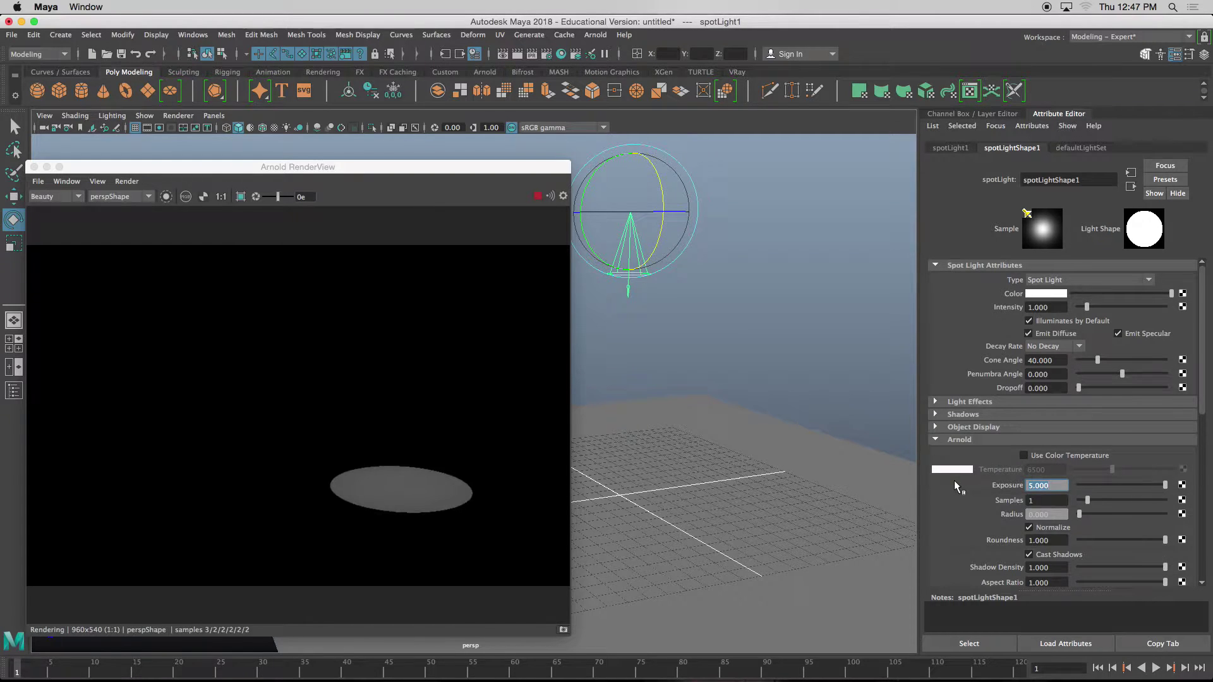
- Widen the spotlight cone angle to about 78 and reduce dropoff to 0
left_click_drag(637, 391, 658, 411, "alt")
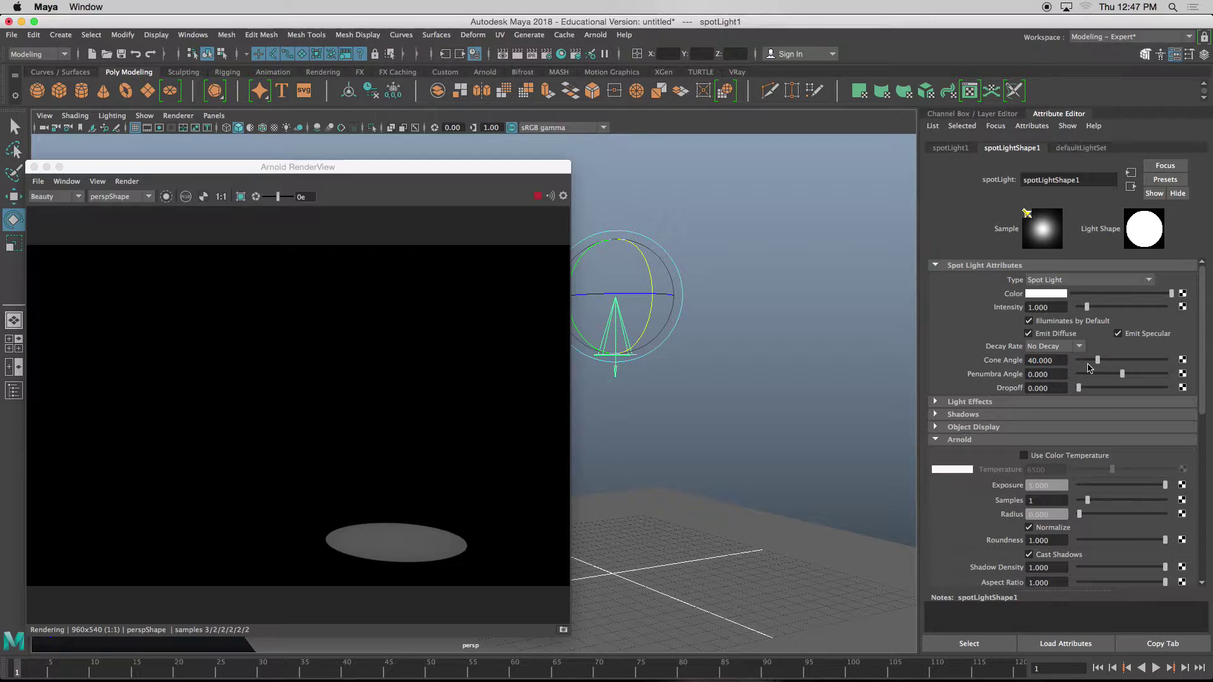
left_click_drag(1097, 359, 1157, 387)
mouse_move(675, 437)
left_mouse_down("alt")
mouse_move(661, 455)
mouse_move(677, 461)
mouse_move(679, 428)
left_mouse_up("alt")
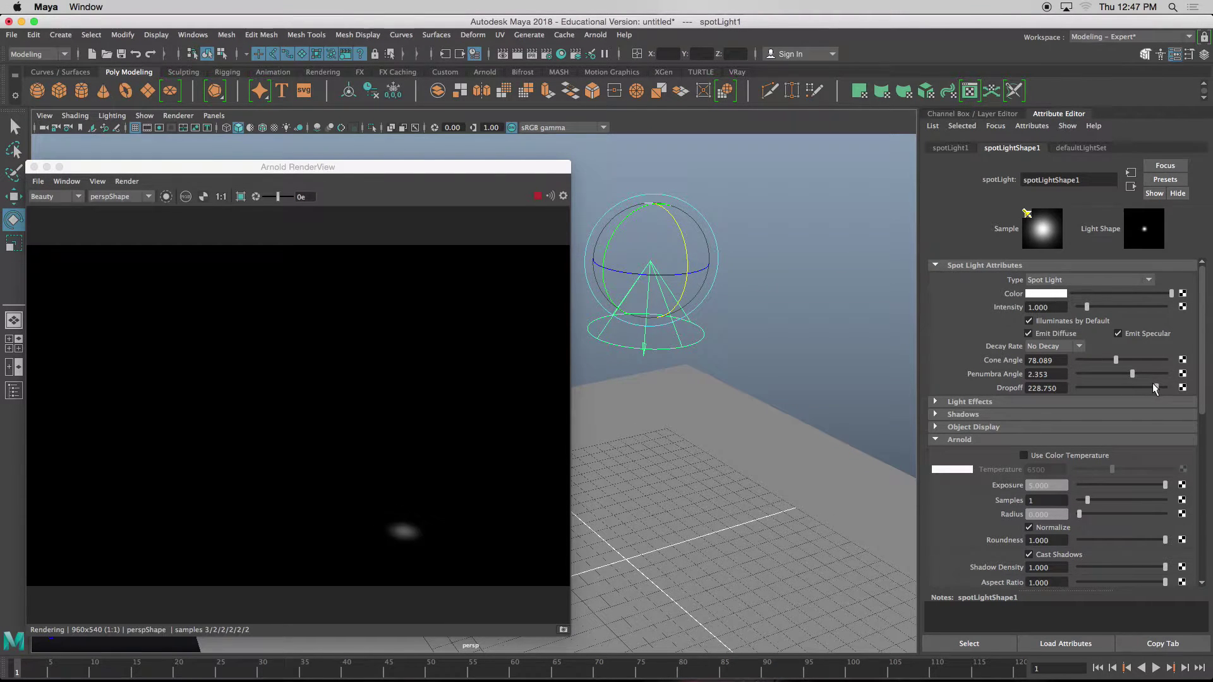
left_click_drag(1155, 387, 1077, 384)
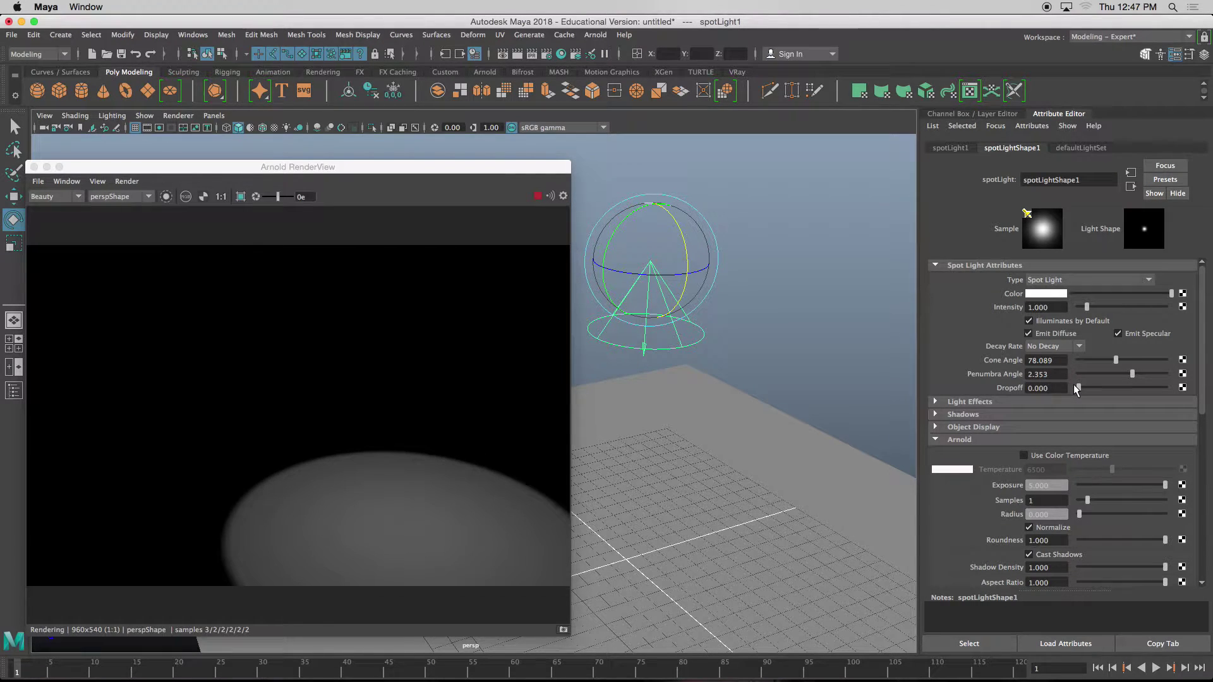
- Reposition and shrink the Arnold RenderView to show the wide light pool
left_click_drag(825, 397, 718, 379, "alt")
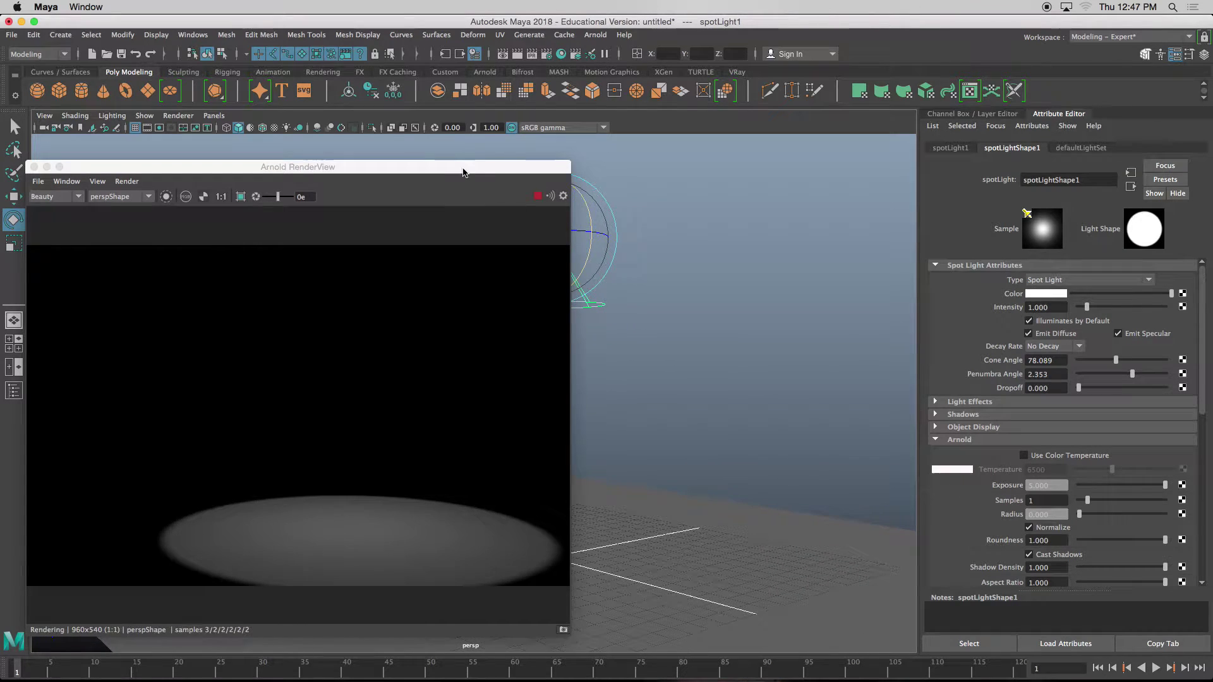
left_click_drag(463, 173, 451, 132)
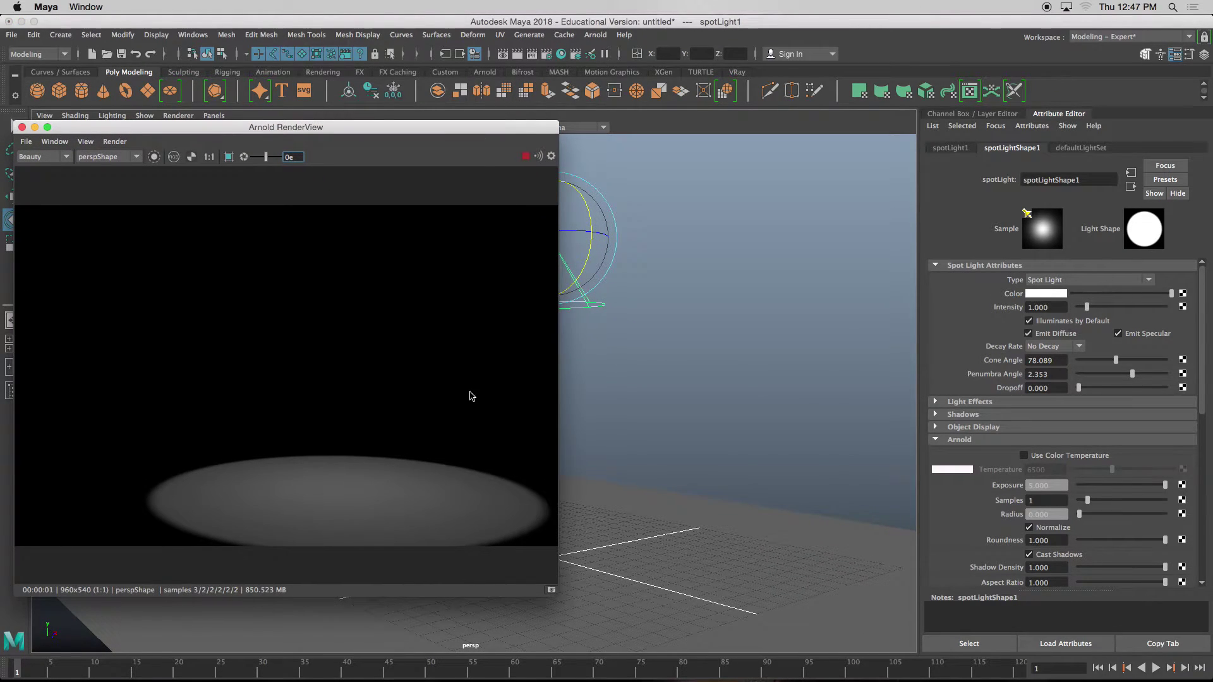
middle_click_drag(470, 396, 371, 360)
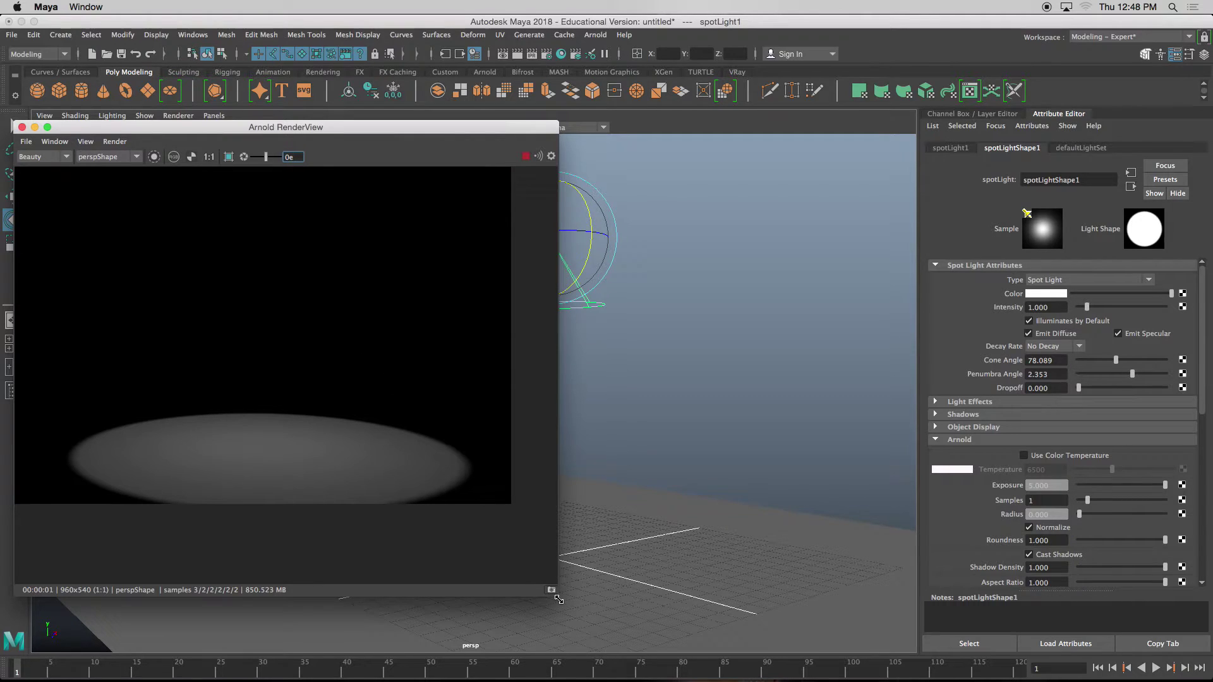
left_click_drag(558, 597, 472, 446)
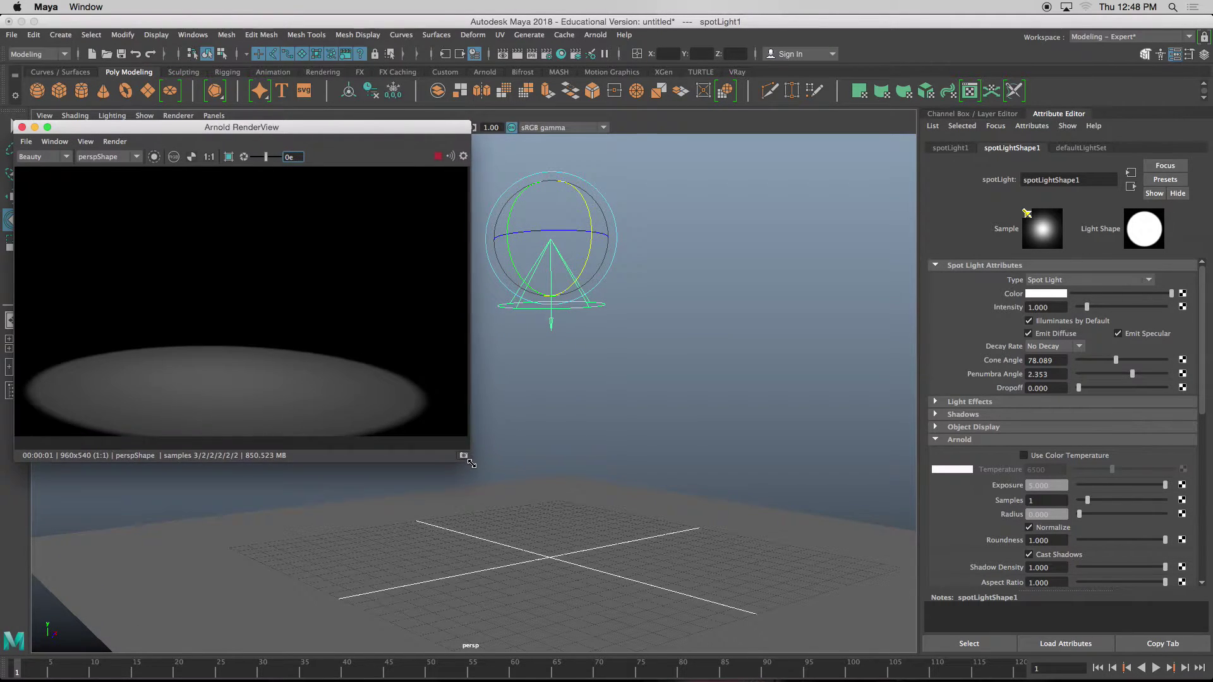
left_click_drag(588, 417, 731, 400, "alt")
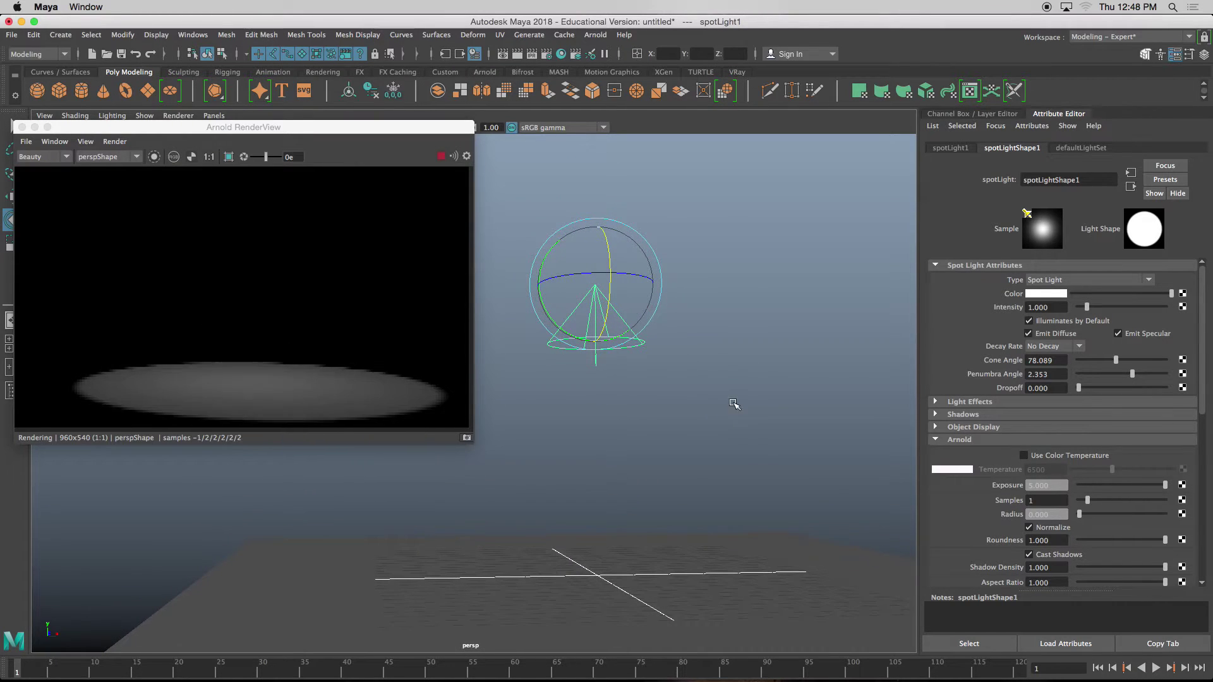
- Open the Render Settings window and move it aside
left_click(208, 36)
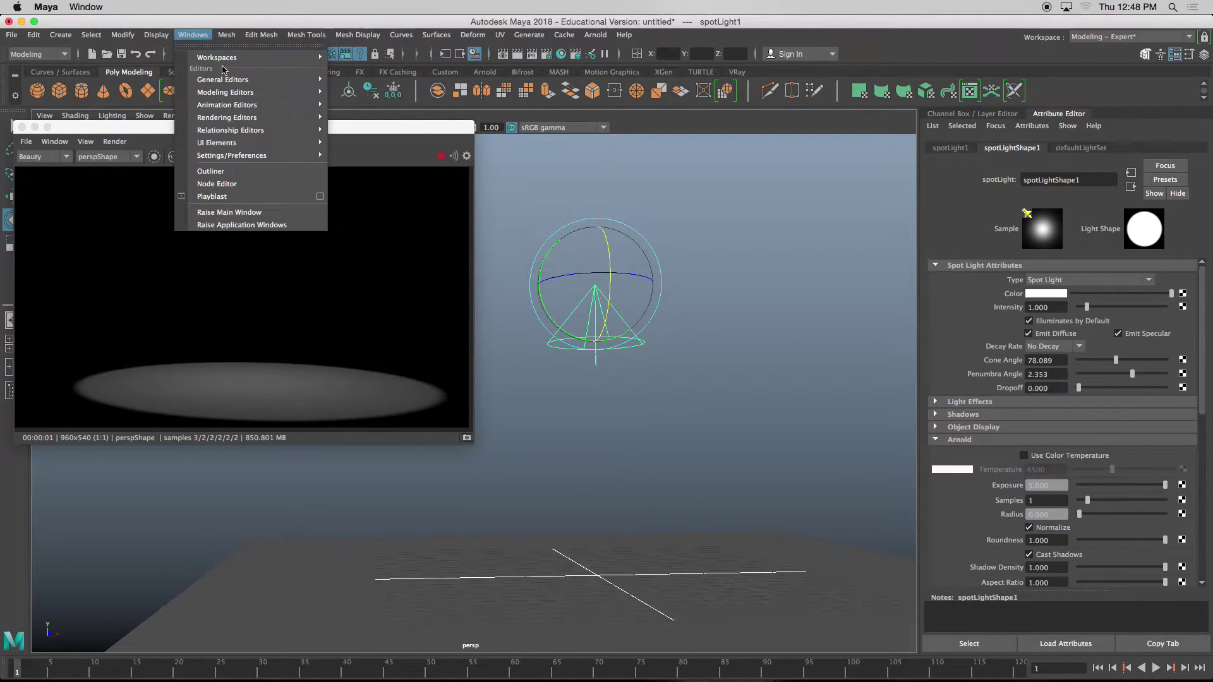
mouse_move(216, 106)
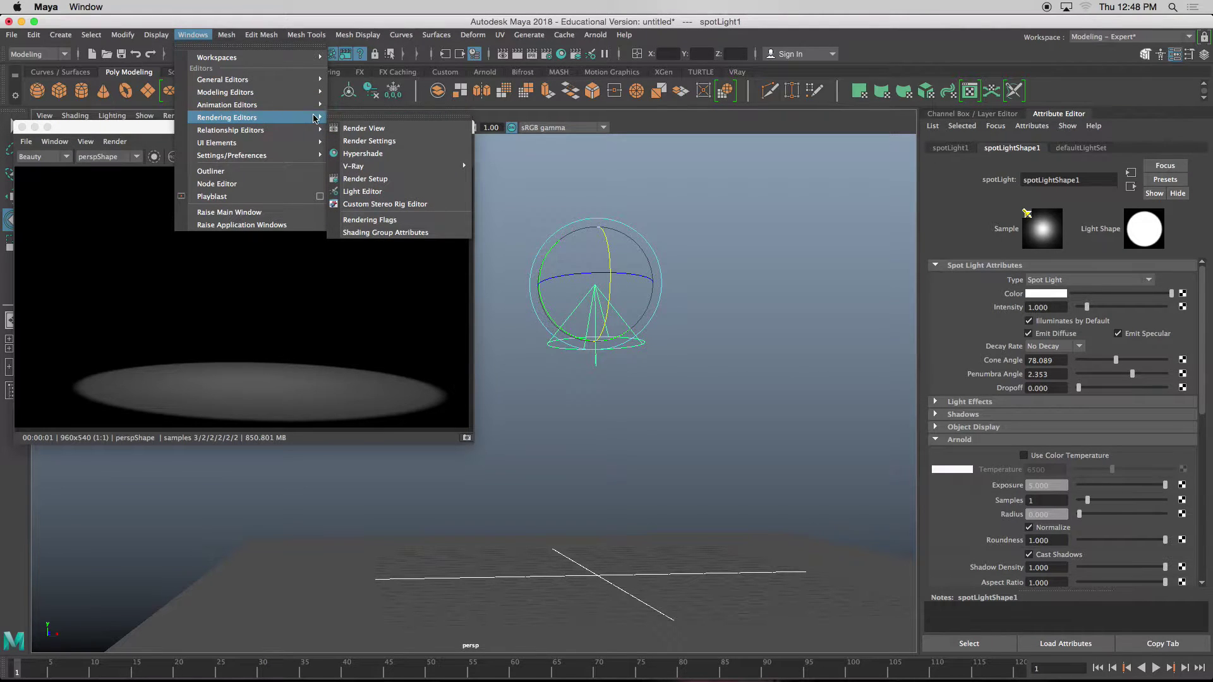
left_click(371, 141)
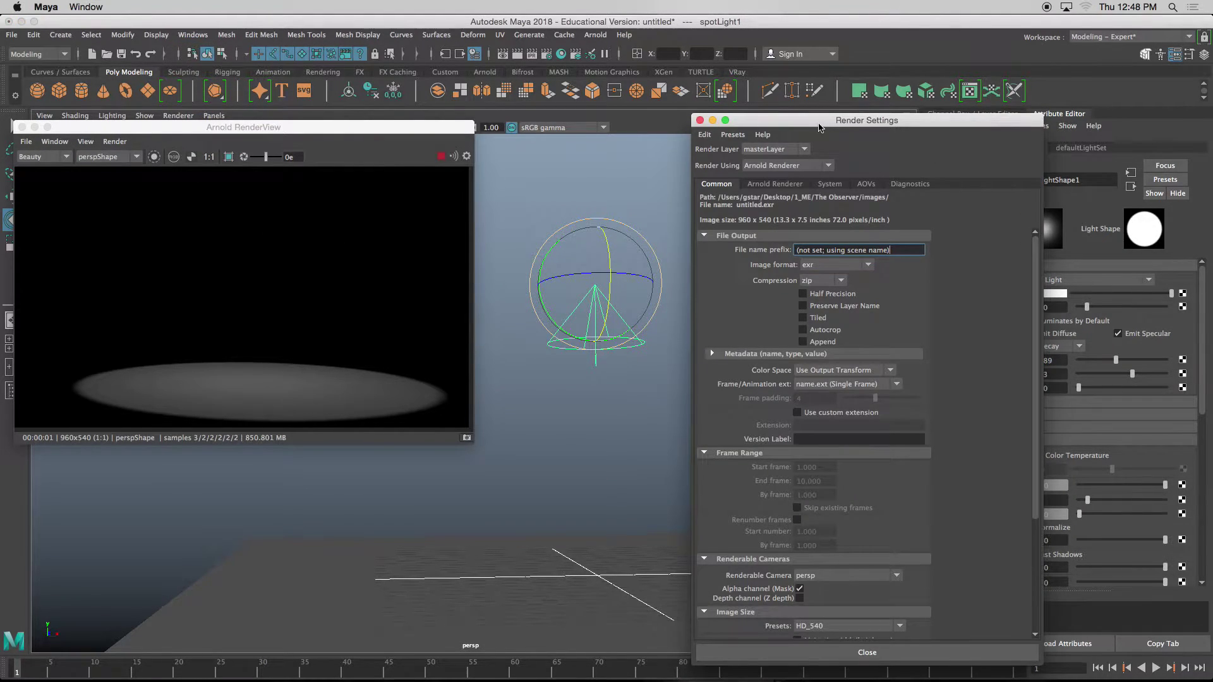
left_click_drag(818, 128, 802, 135)
left_click(799, 101)
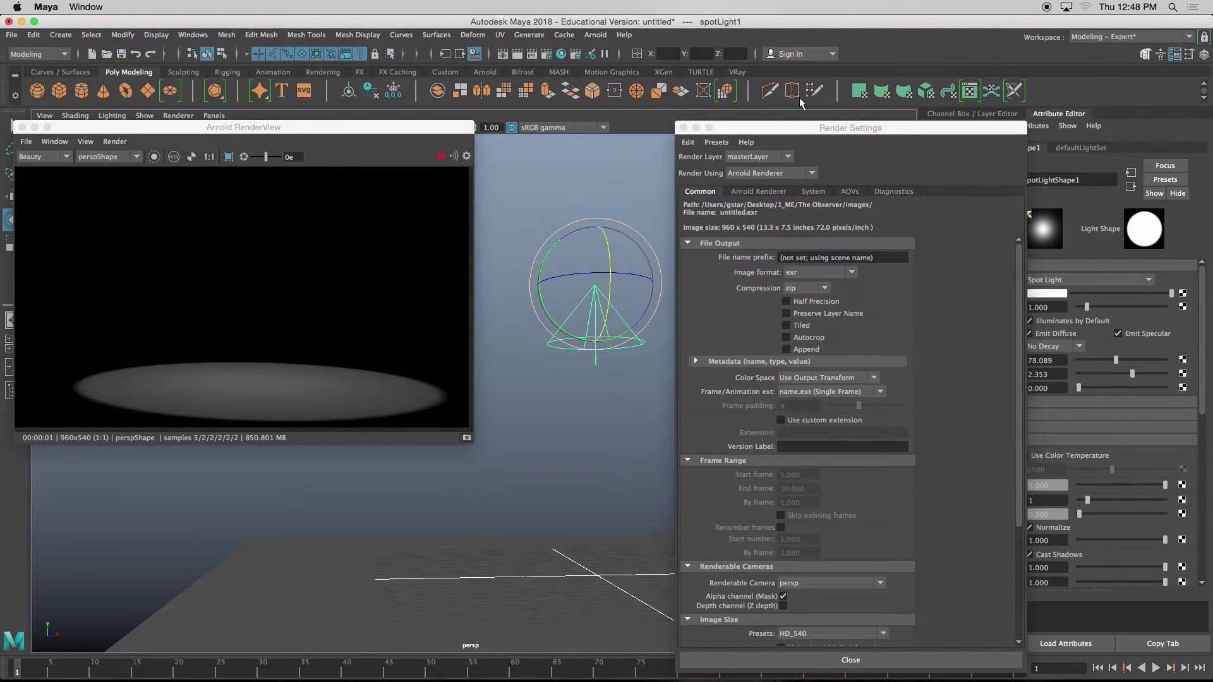
left_click(798, 233)
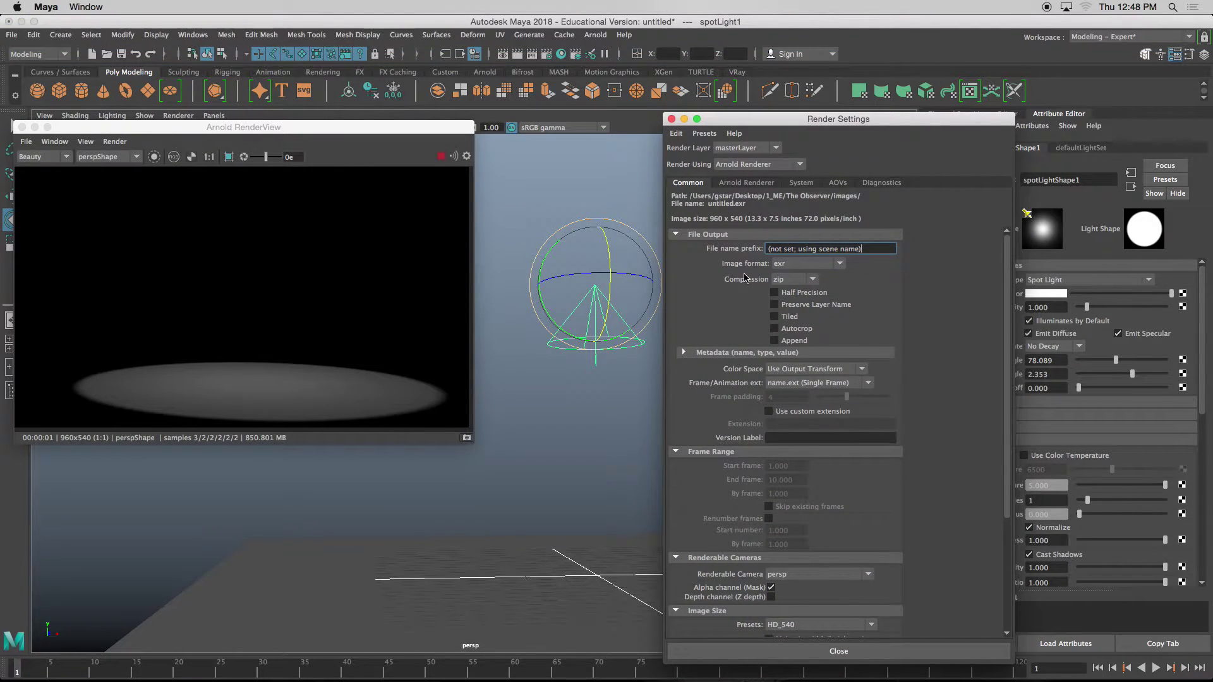
- On the Arnold Renderer tab, expand Environment and bring up the Atmosphere creation options
left_click(733, 184)
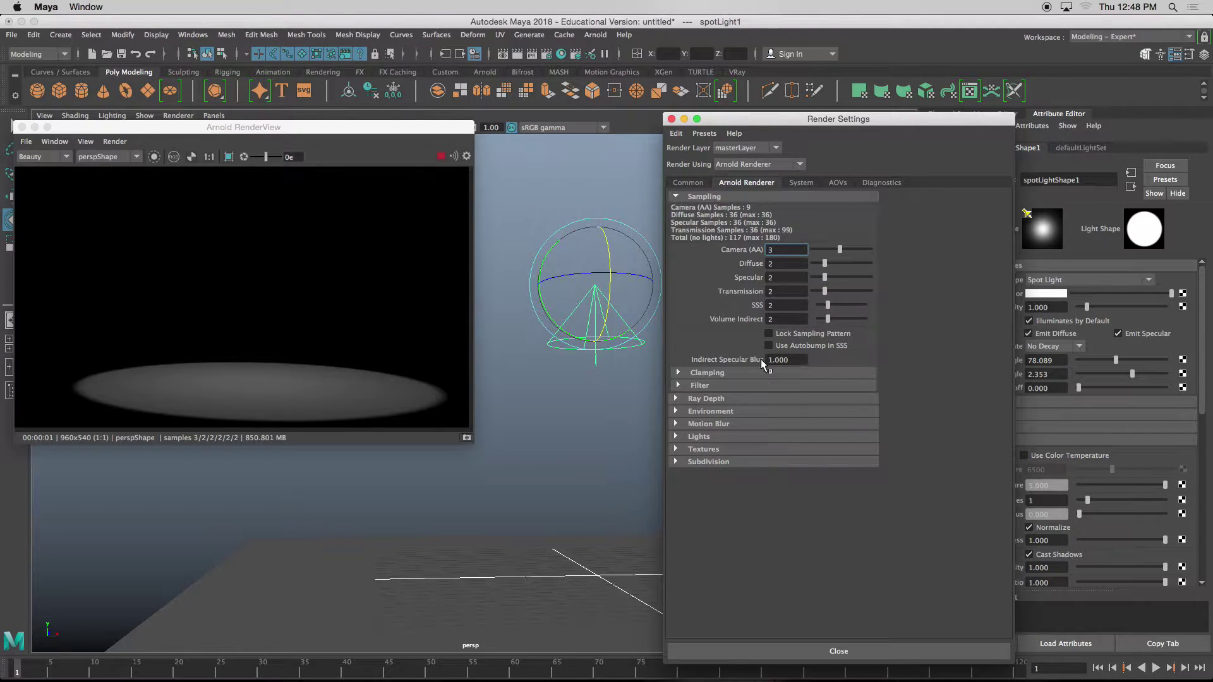
left_click(695, 411)
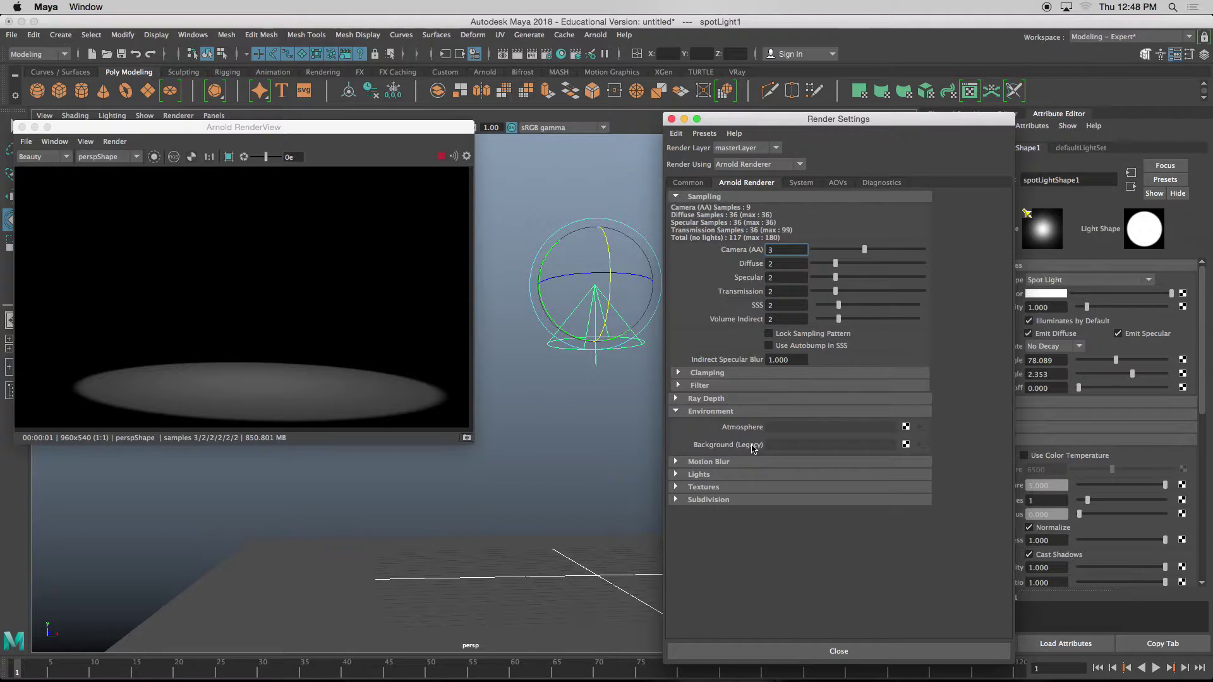
left_click(906, 427)
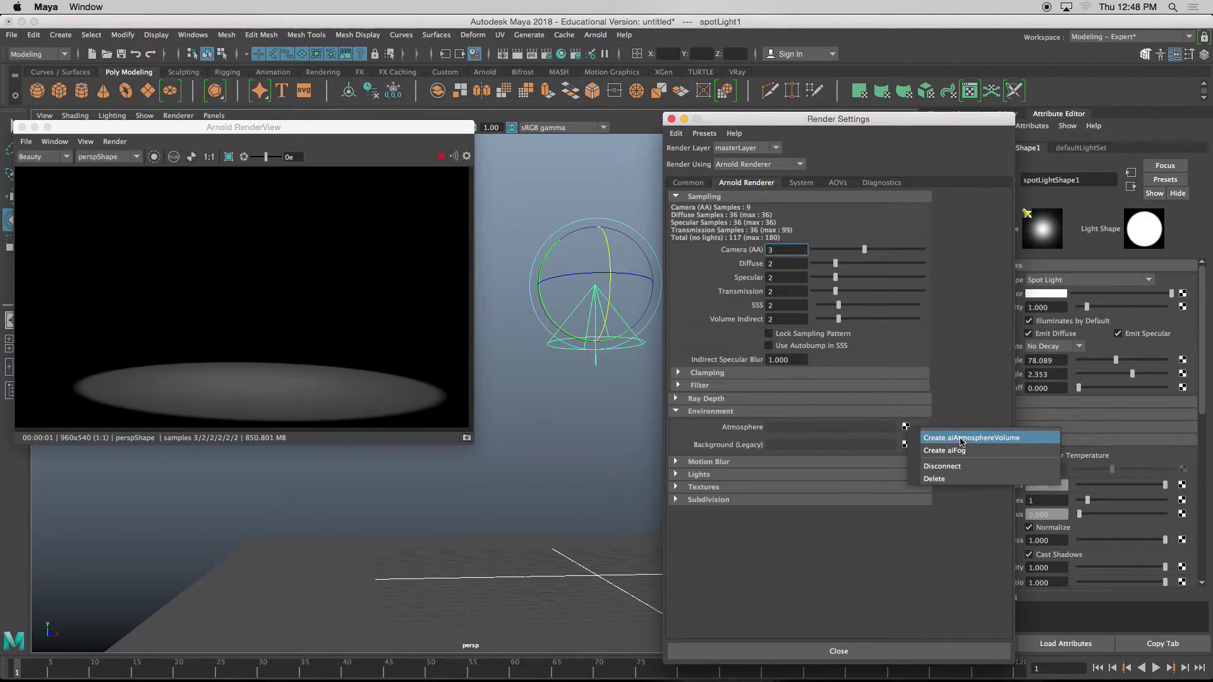
- Create an aiAtmosphereVolume as the Arnold atmosphere and set its Density to 0.1
left_click(994, 437)
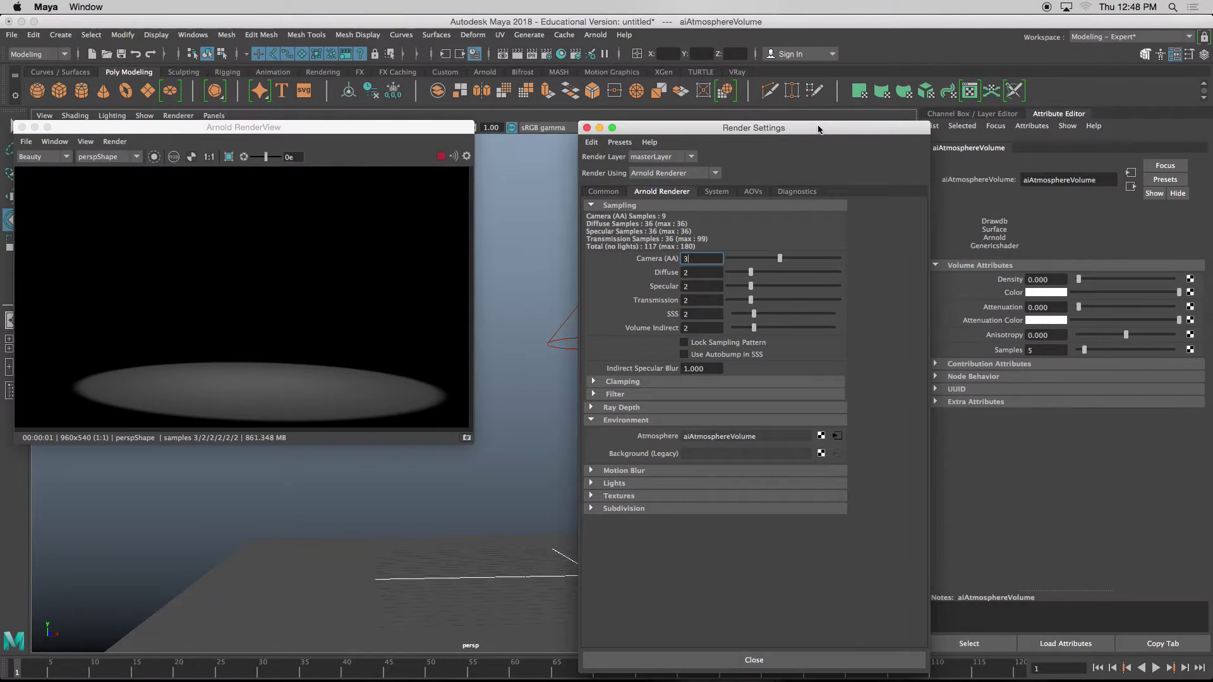
left_click_drag(818, 129, 797, 127)
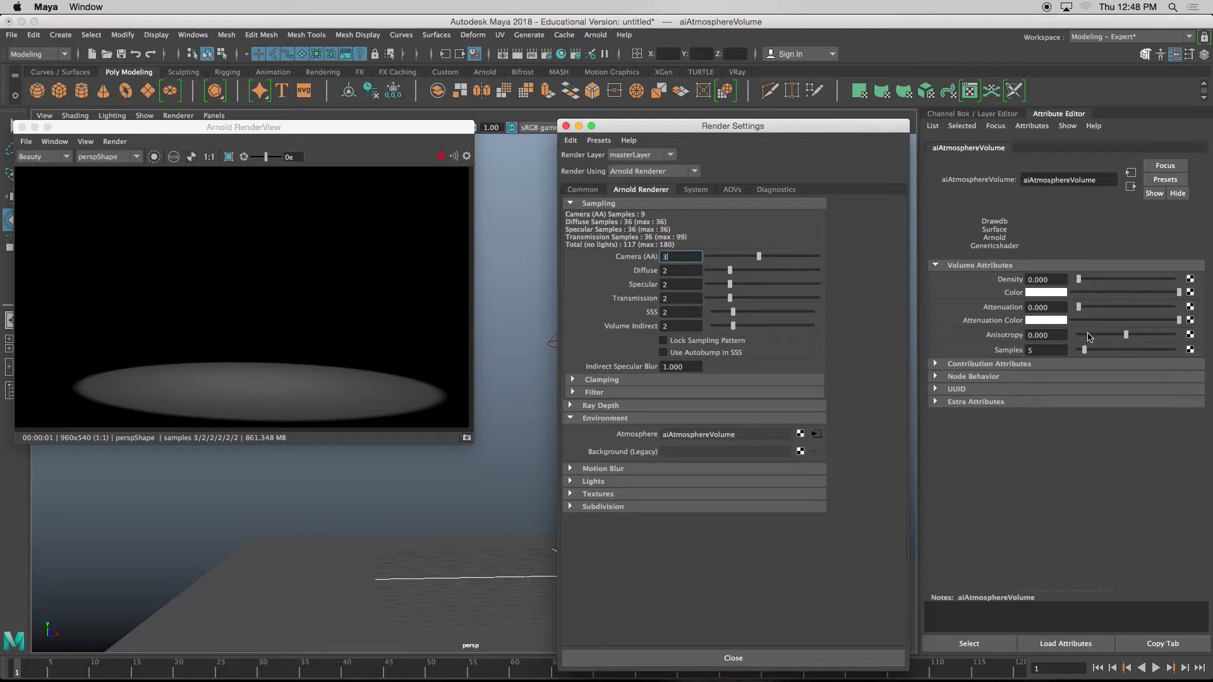
left_click(1059, 279)
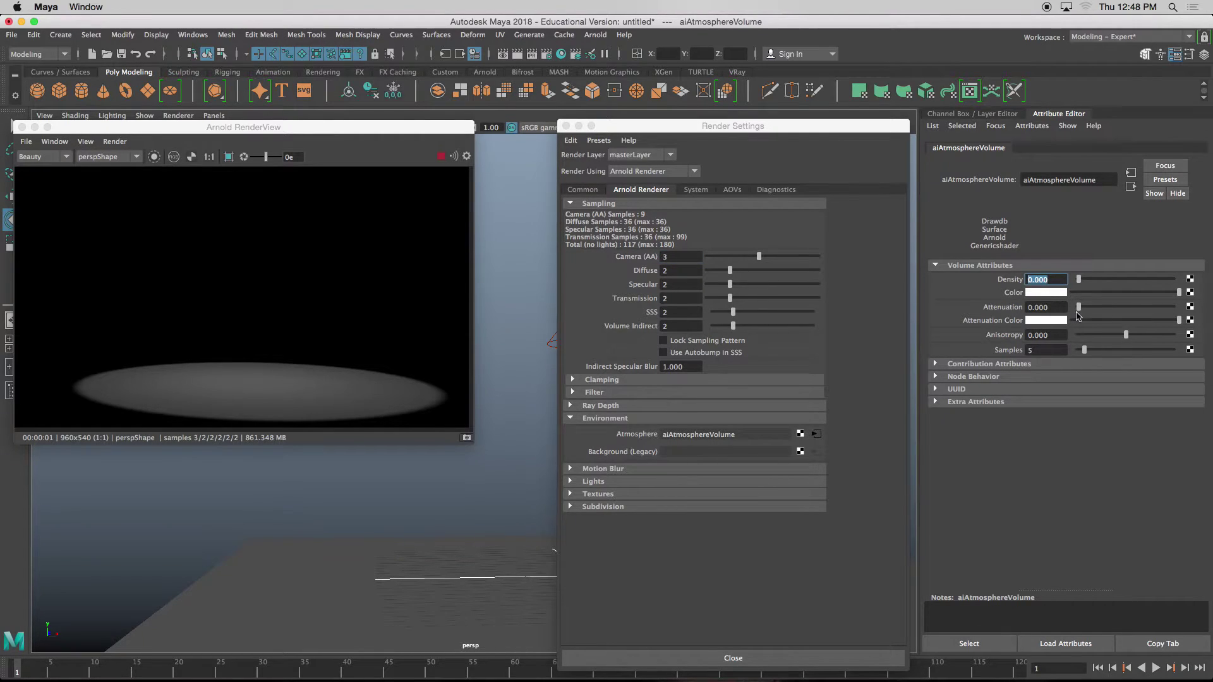
type("0.1")
key("Return")
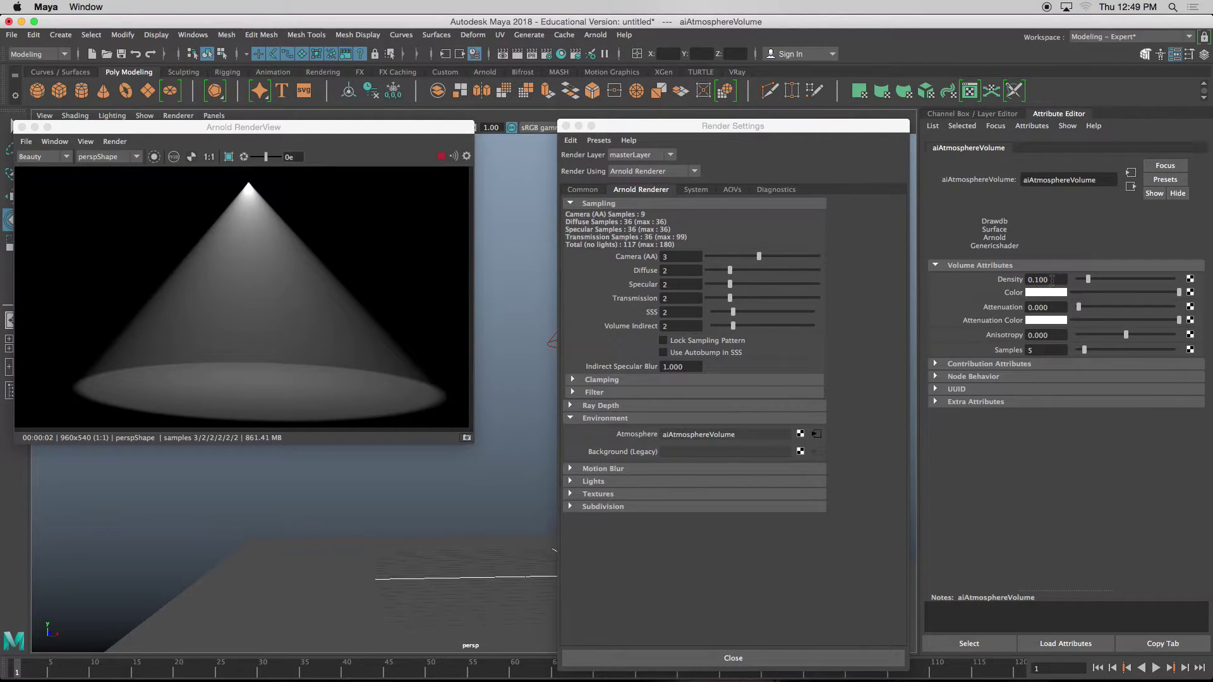
- Try atmosphere Density 0.05 and 0.001, settling on 0.05
double_click(1027, 279)
type("0.05")
key("Return")
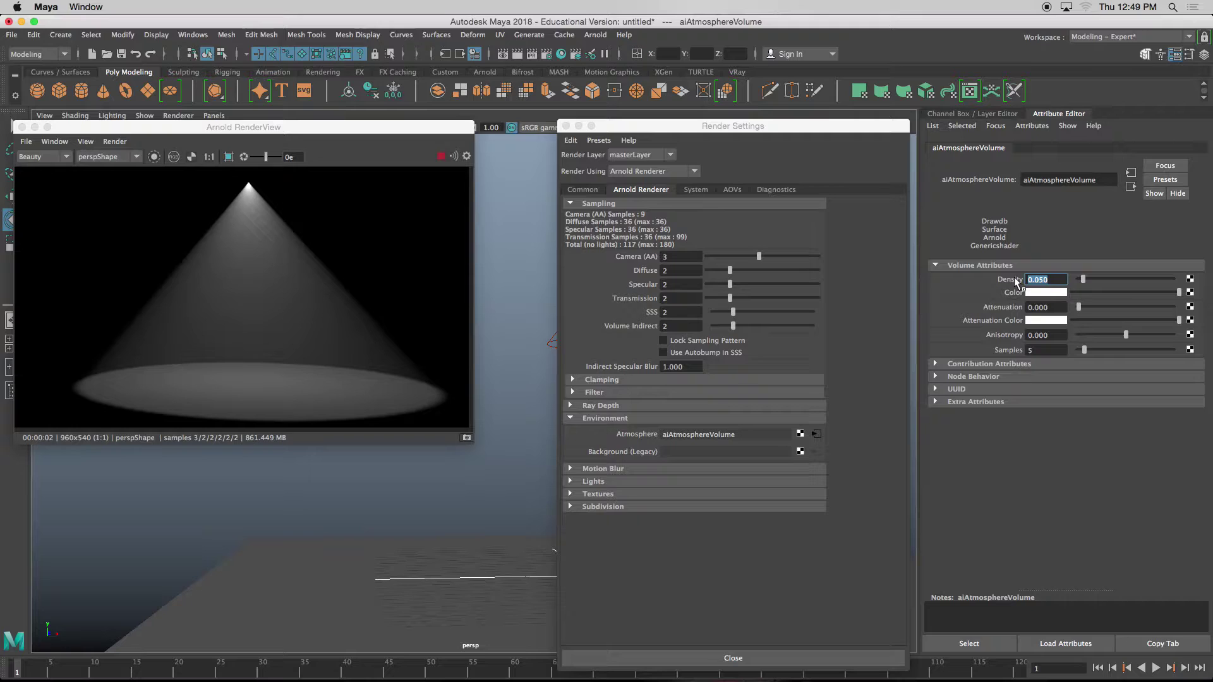
type(".001")
key("Return")
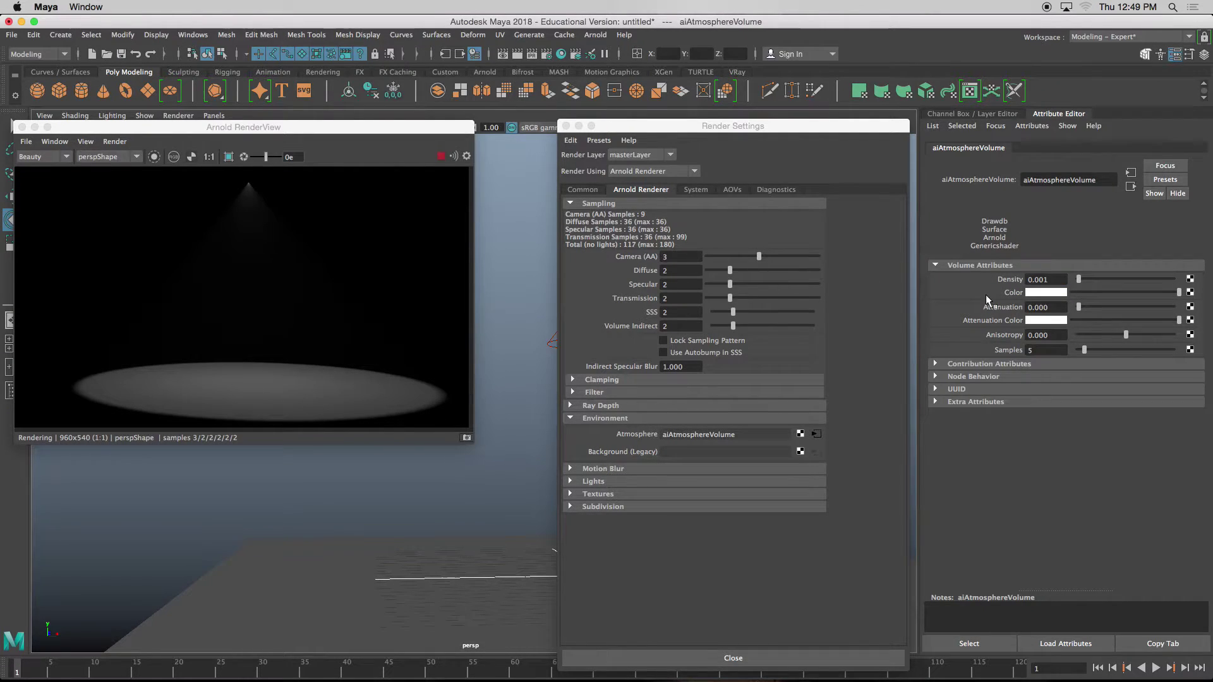
left_click_drag(1042, 279, 1069, 281)
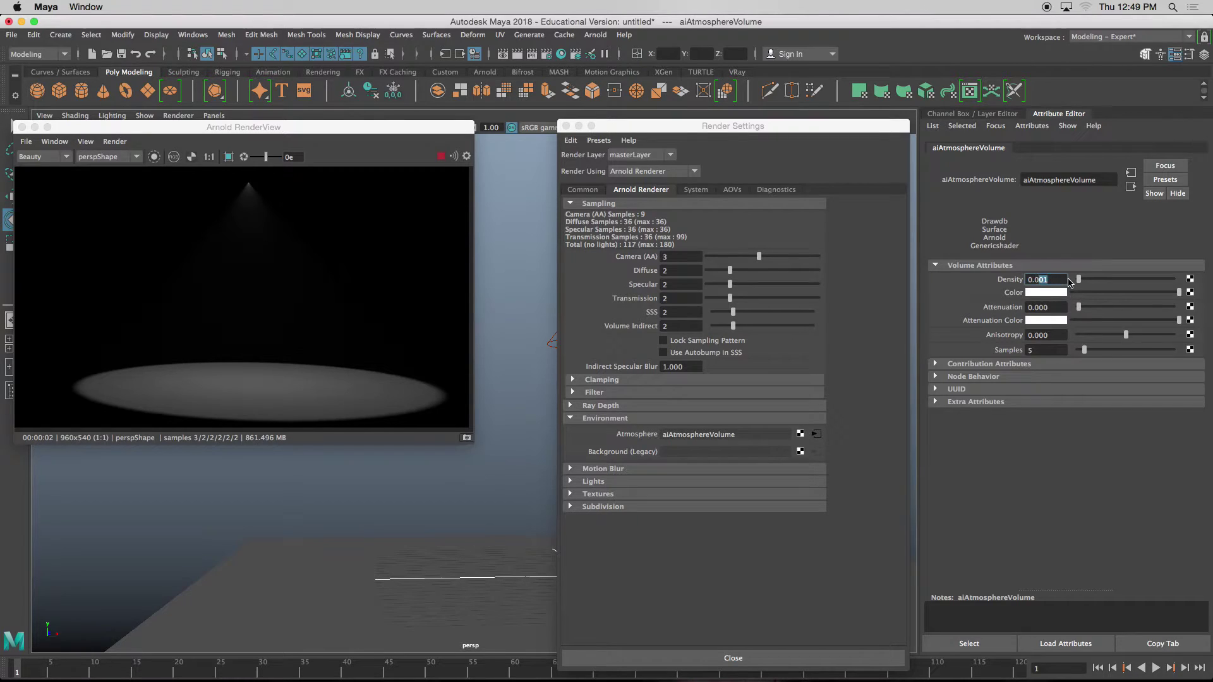
type("5")
key("Return")
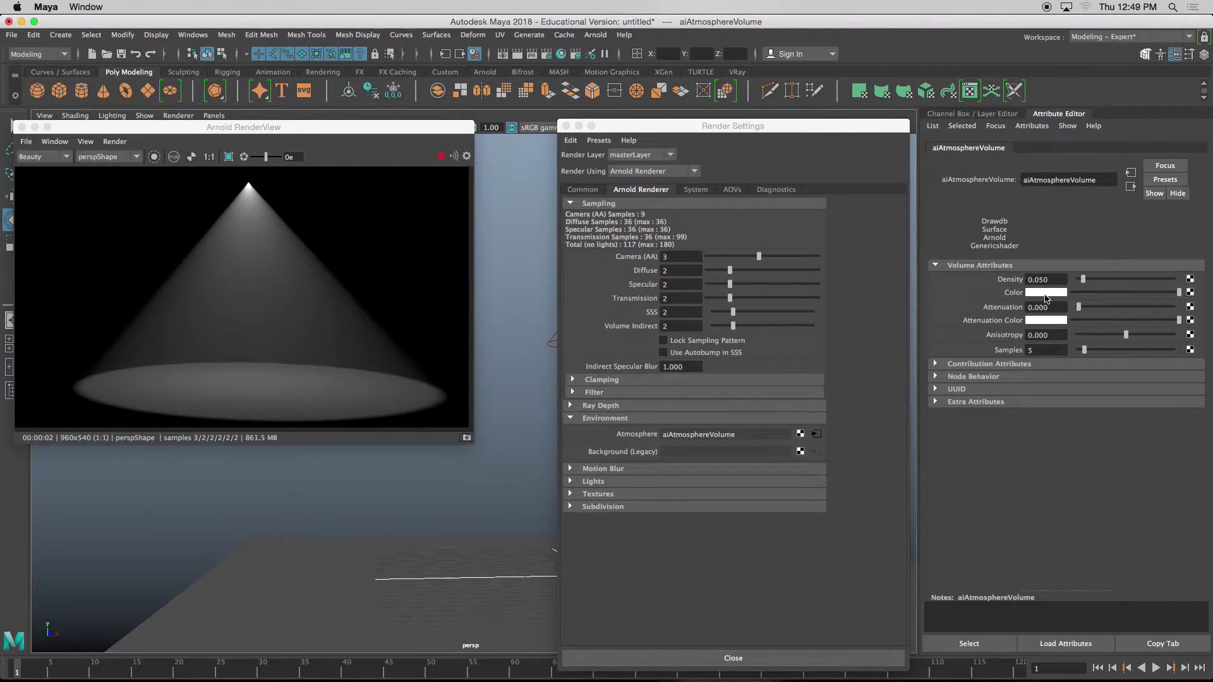
- Preview red, yellow, green, cyan, blue and magenta atmosphere tints, then set the colour to white
left_click(1055, 294)
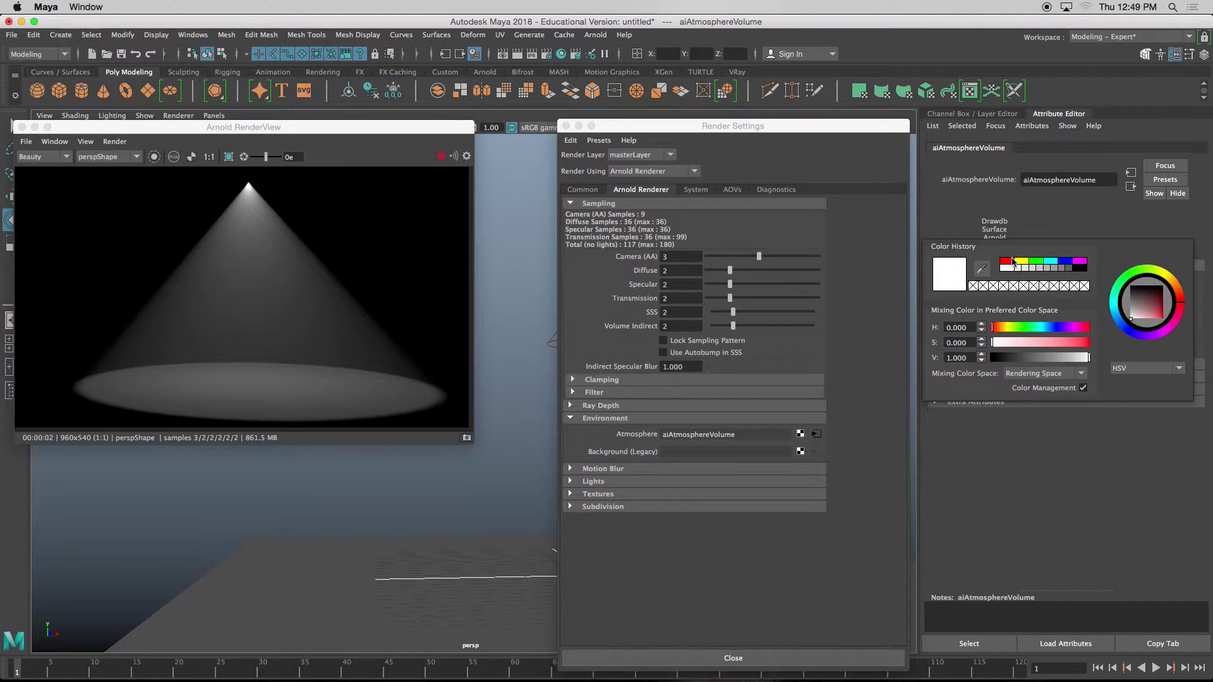
left_click(1011, 262)
left_click(1022, 260)
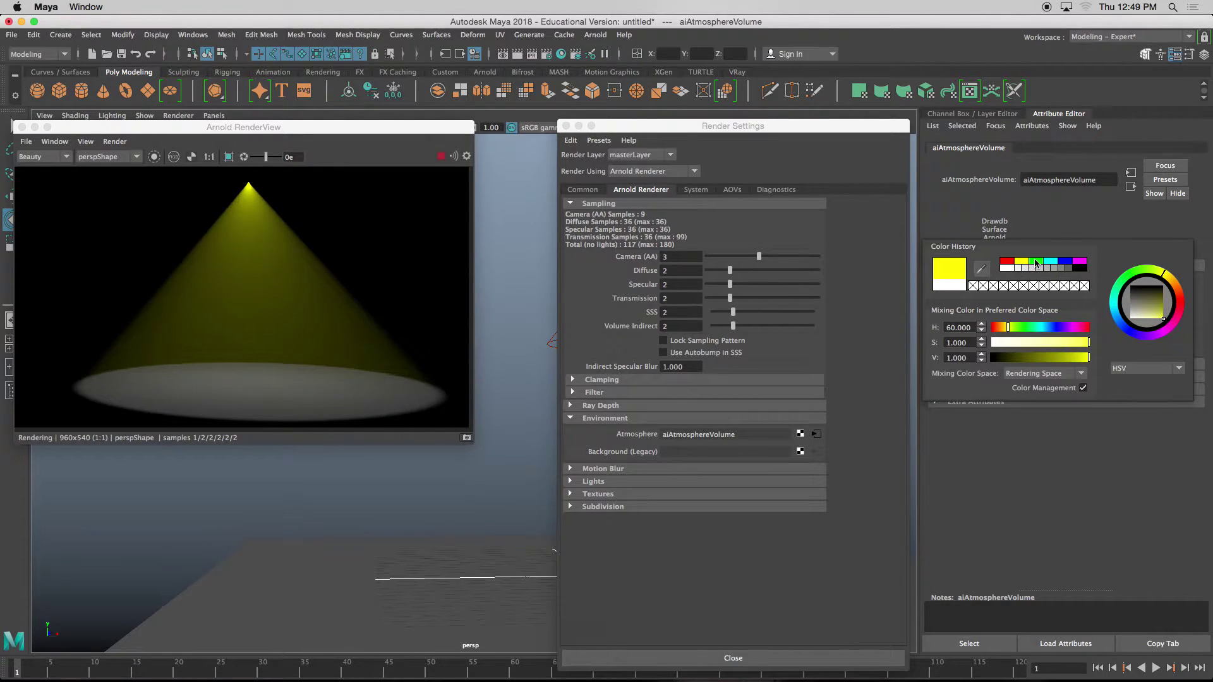
left_click(1036, 261)
left_click(1053, 261)
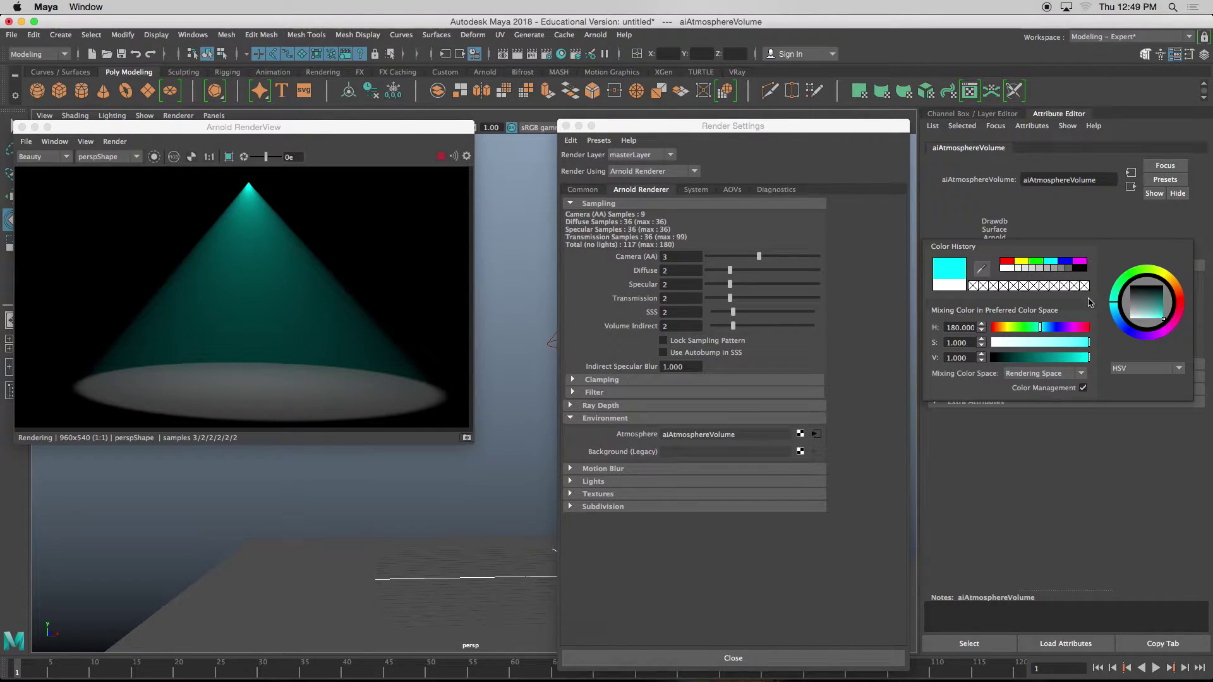
left_click(1063, 261)
left_click(1080, 260)
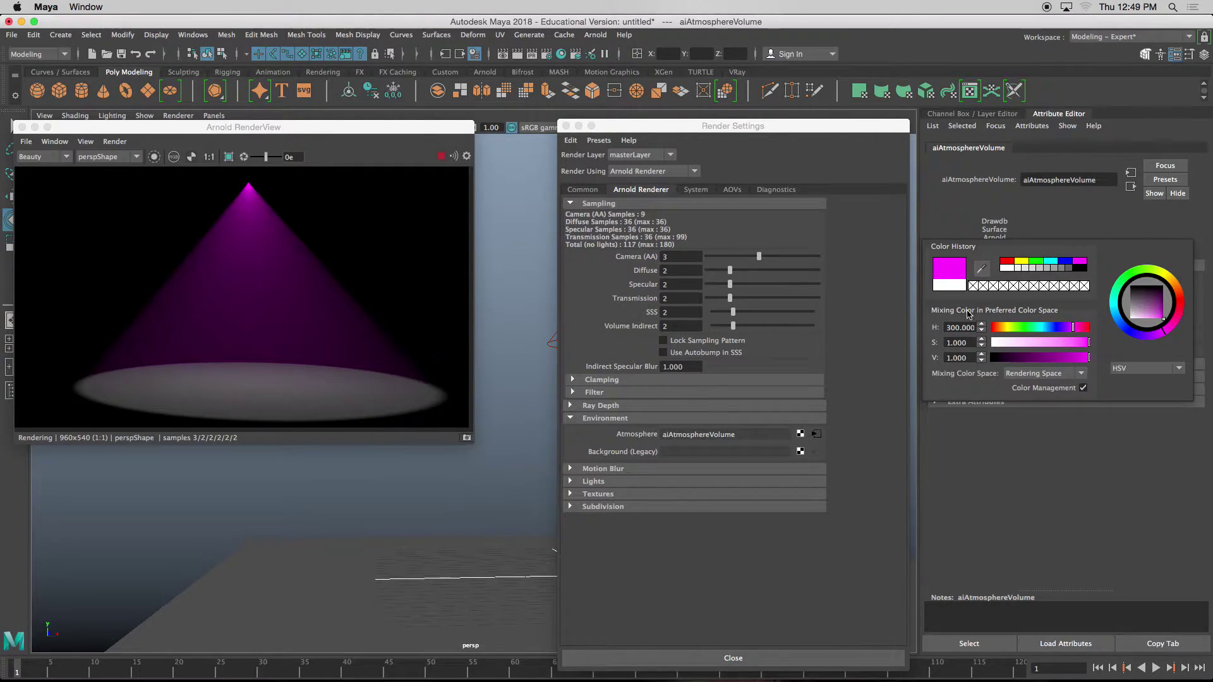
left_click(1006, 261)
left_click(1008, 269)
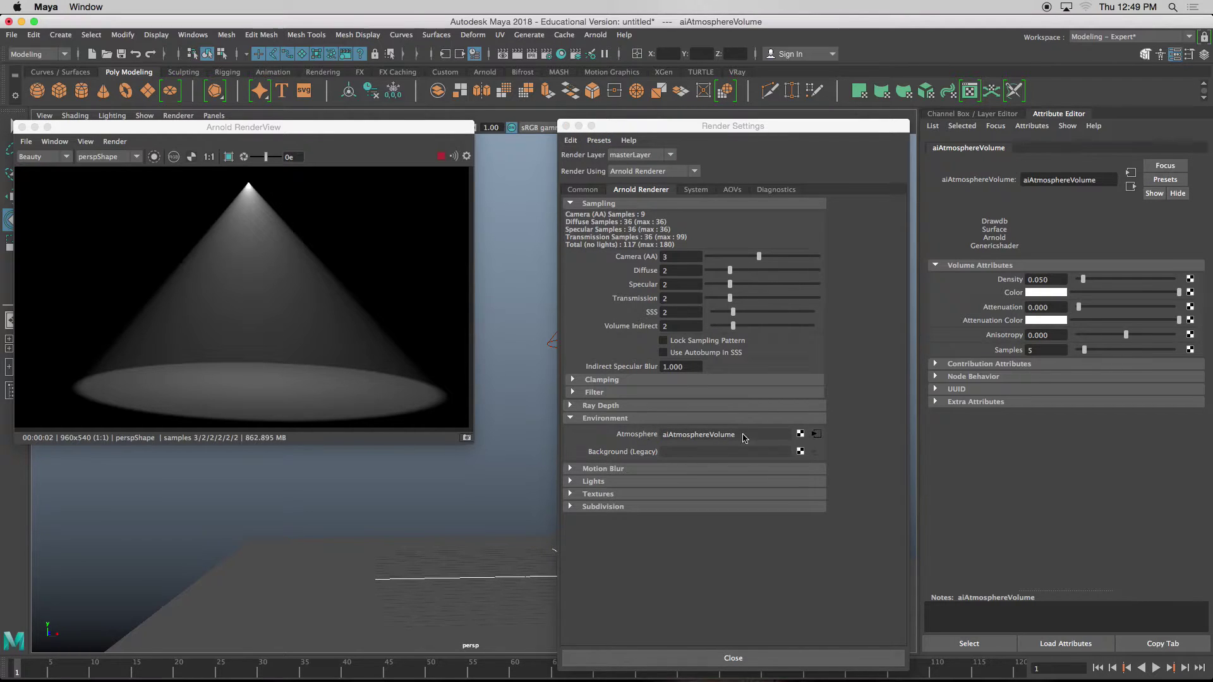
- Close Render Settings, select spotLight1 and add an aiGobo under Light Filters
left_click(566, 126)
left_click(573, 292)
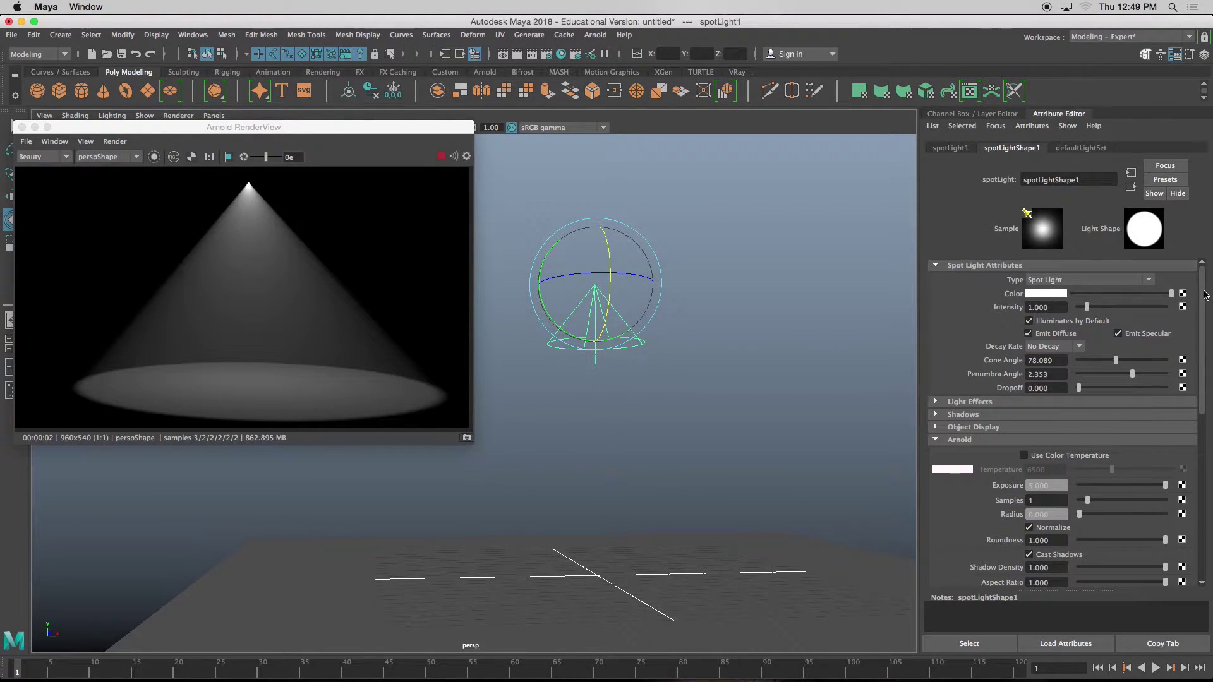
scroll(1203, 290, "down", 3)
scroll(1204, 291, "up", 3)
left_click_drag(1204, 284, 1211, 442)
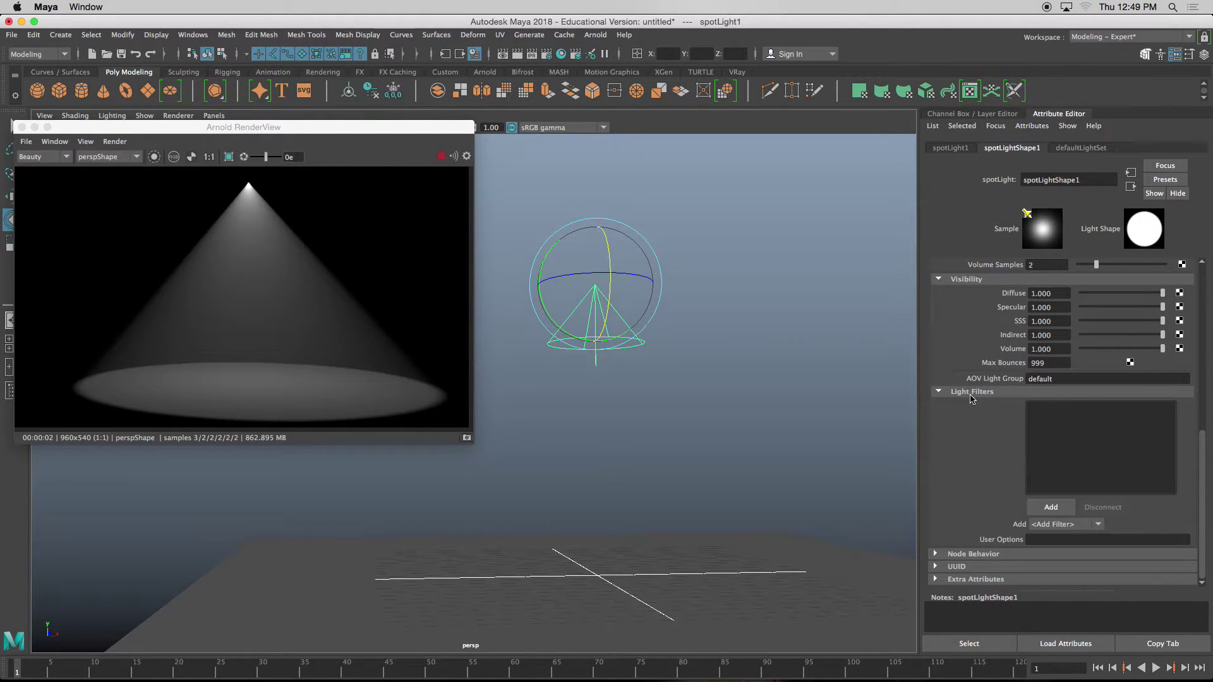
left_click(1072, 524)
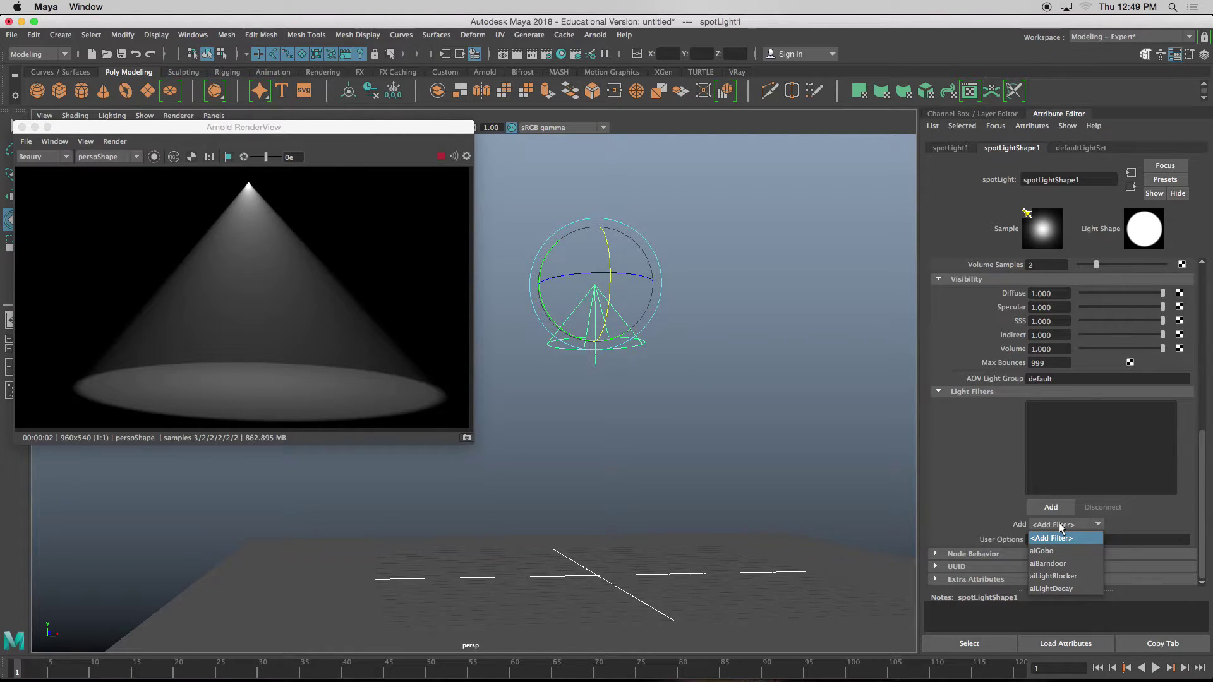
left_click(1047, 552)
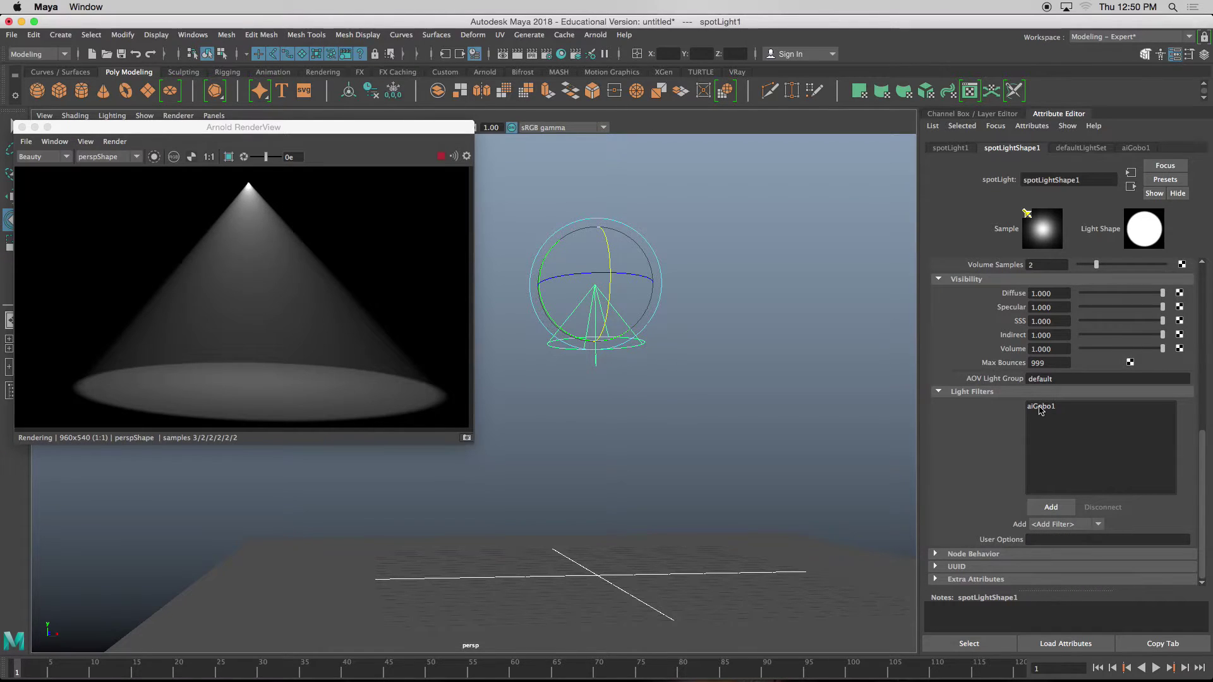
- In aiGobo1's settings, try Density 0.1, 0.5 and 1, then set it to 0
double_click(1041, 408)
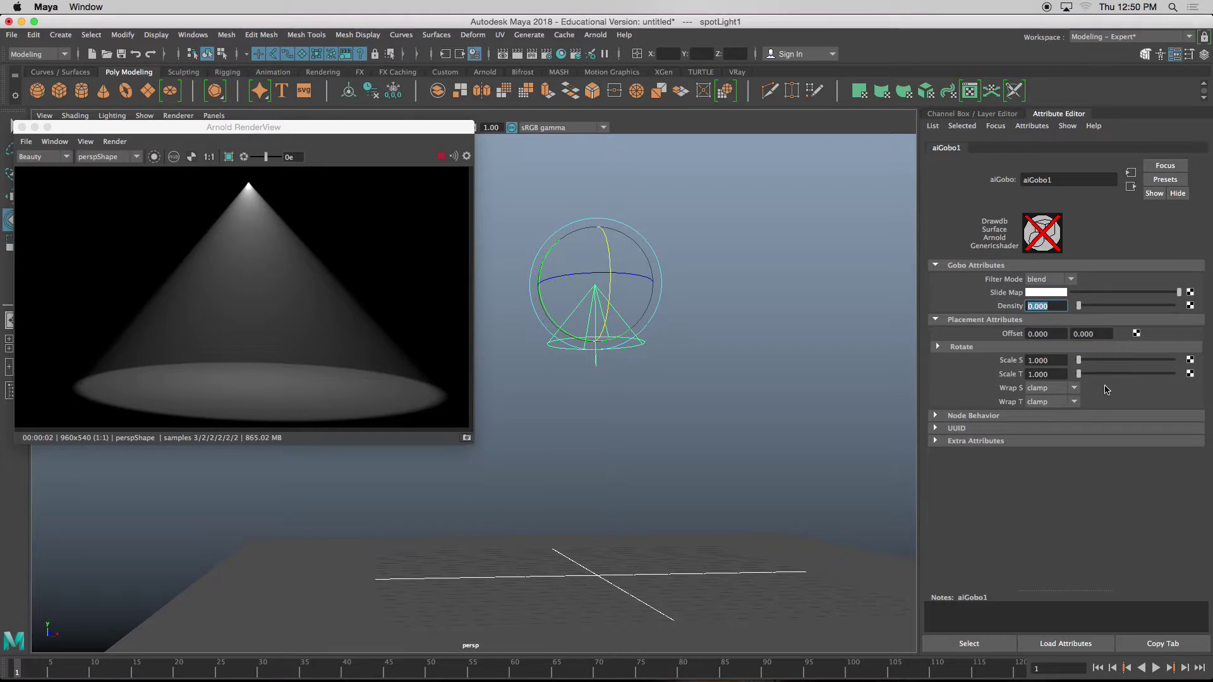
type(".1")
key("Return")
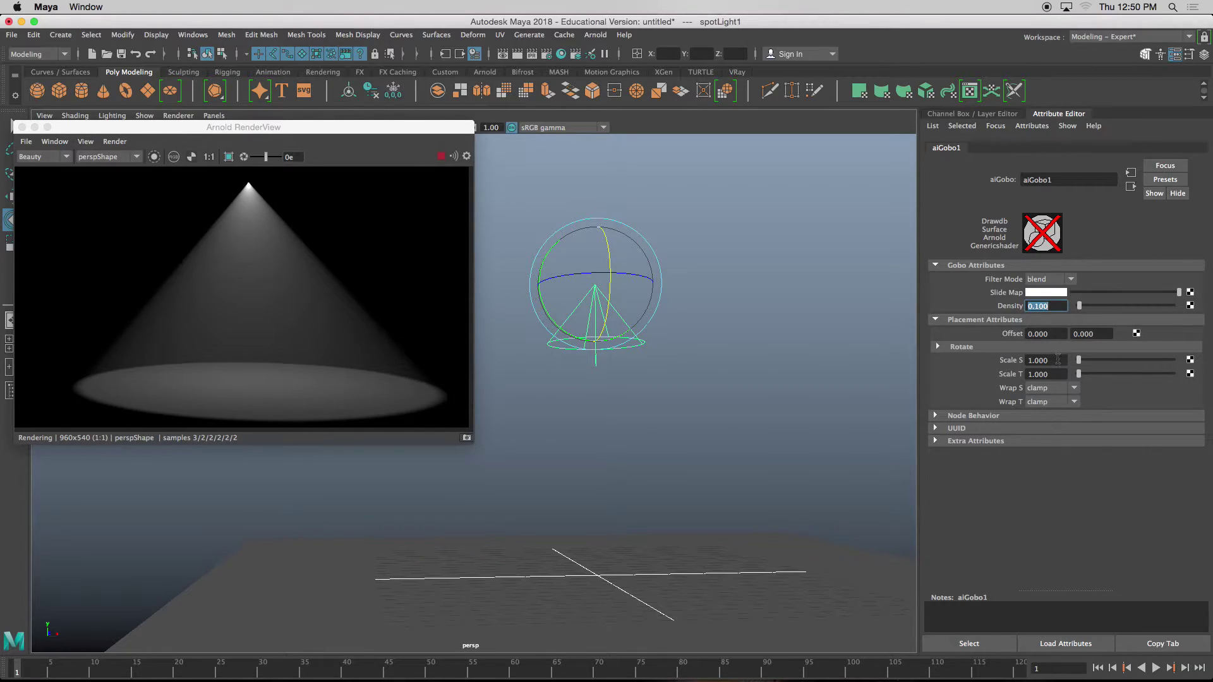
type(".5")
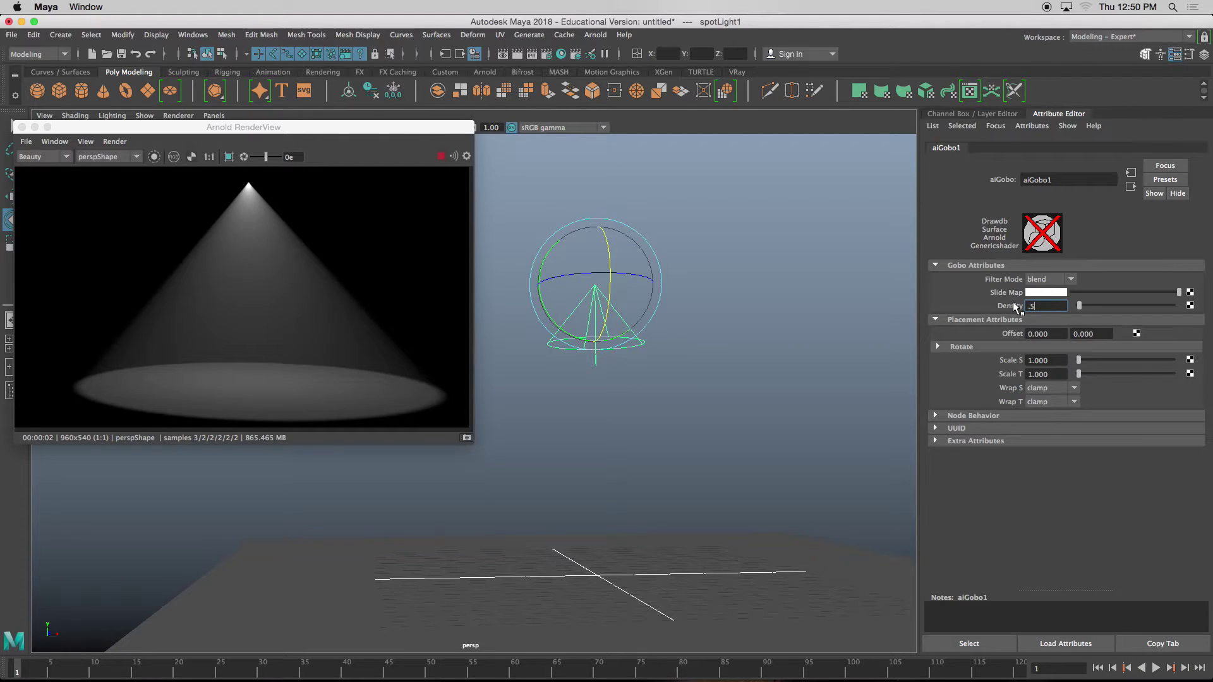
key("Return")
left_click(1042, 308)
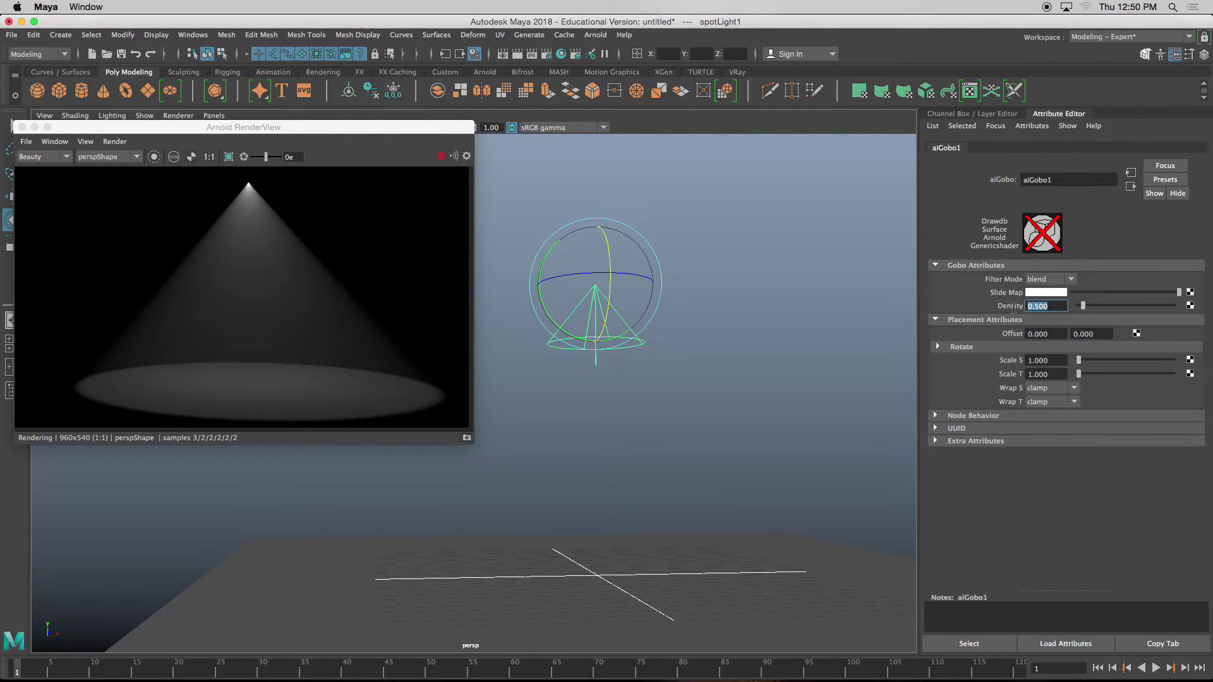
type("1")
key("Return")
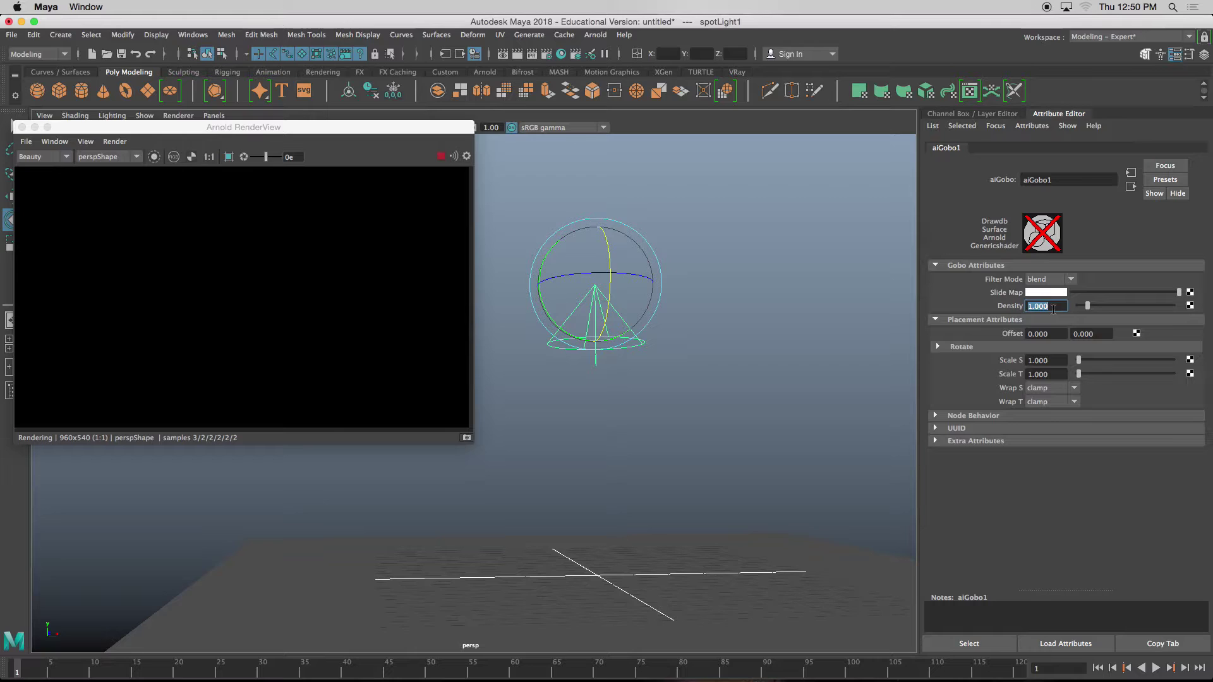
type("0")
key("Return")
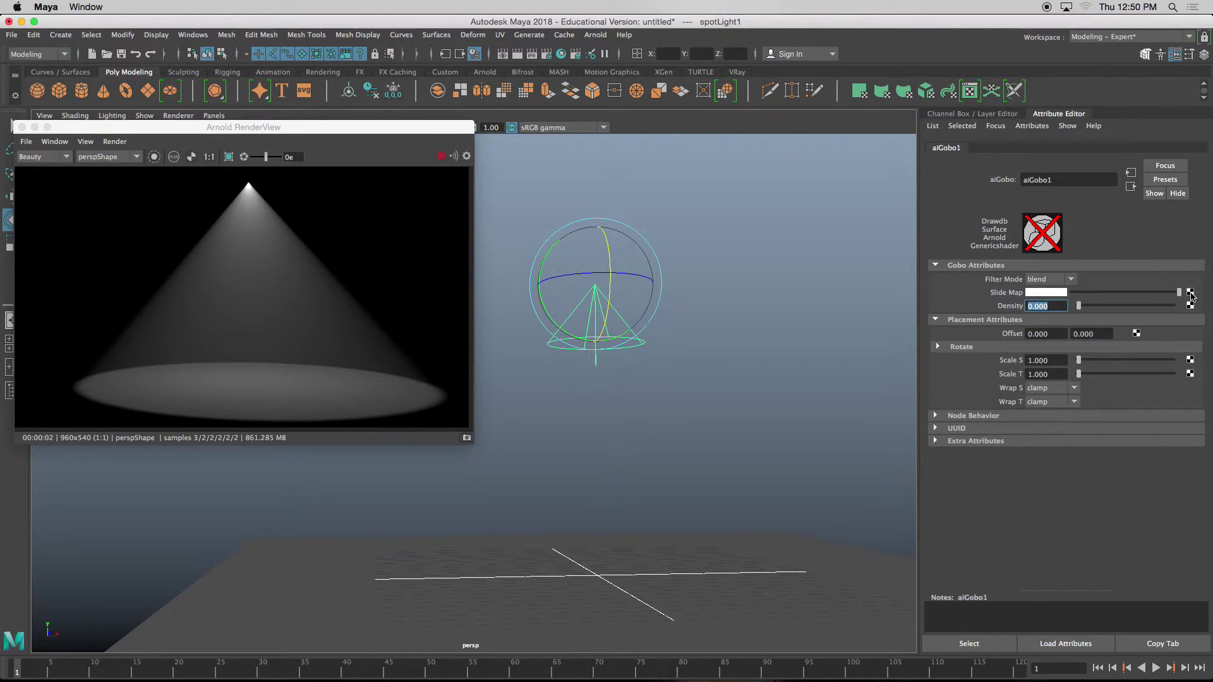
- Connect a Fractal 2D texture to the aiGobo1 Slide Map
left_click(1190, 292)
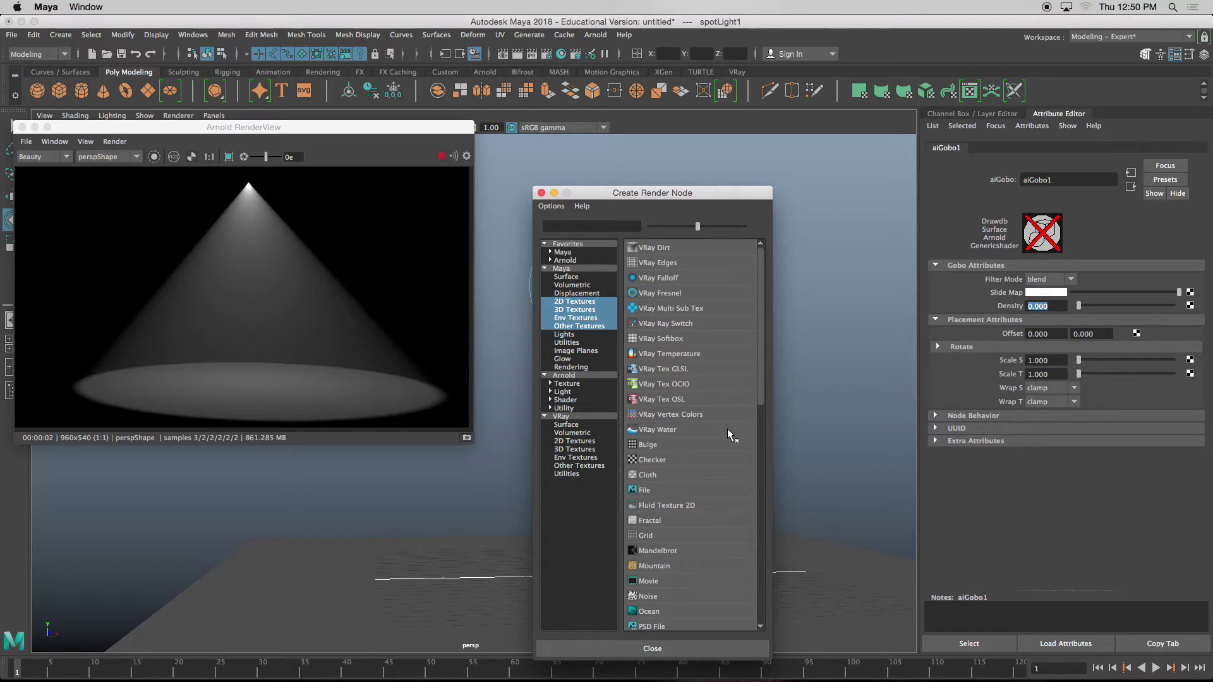
left_click_drag(759, 380, 759, 437)
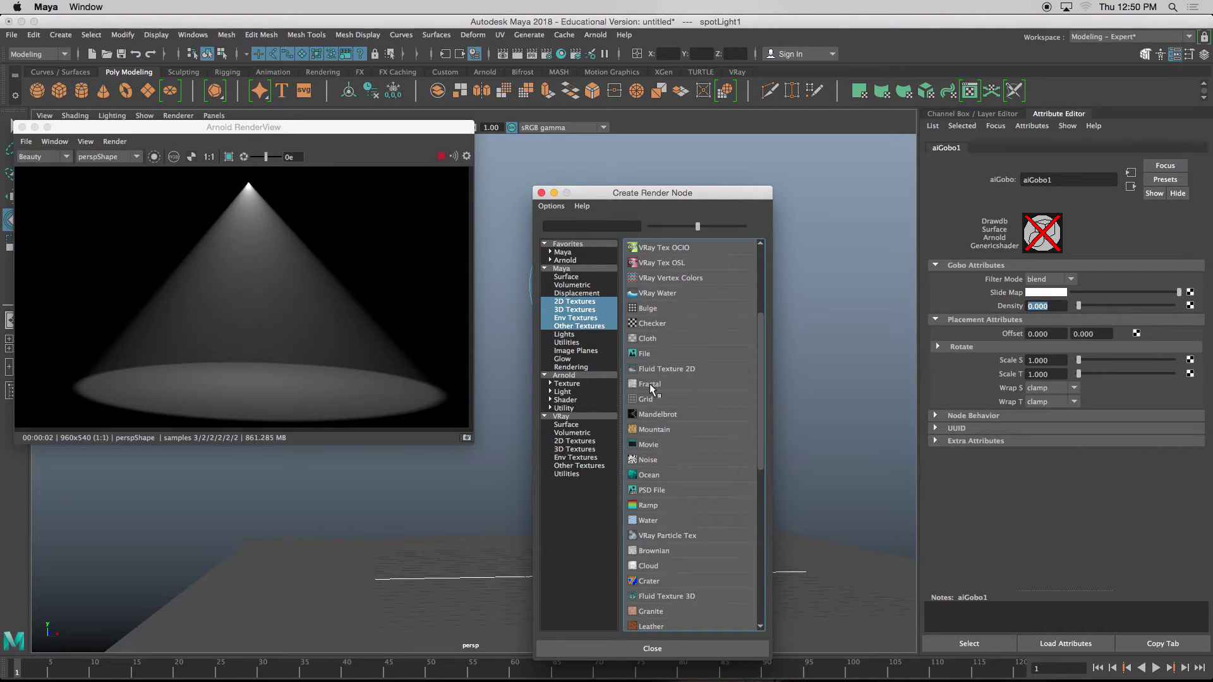
left_click(649, 384)
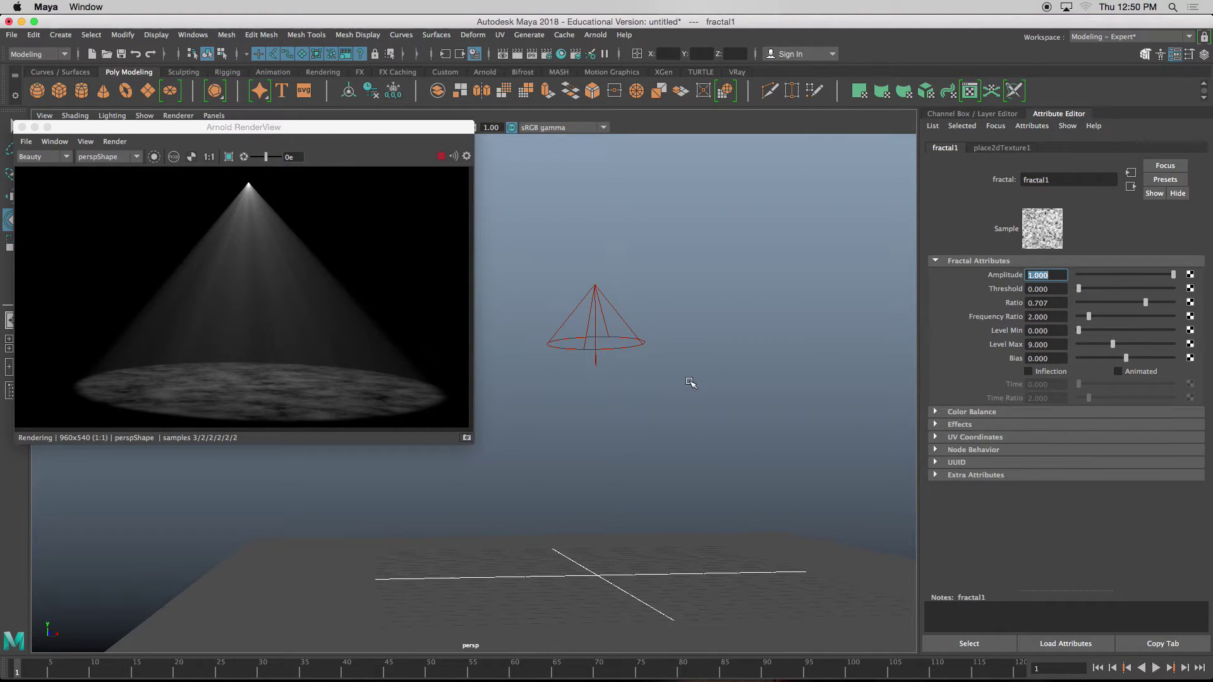
- Zoom the viewport onto the cone and enlarge the RenderView window
scroll(638, 354, "up", 2)
scroll(643, 343, "up", 4)
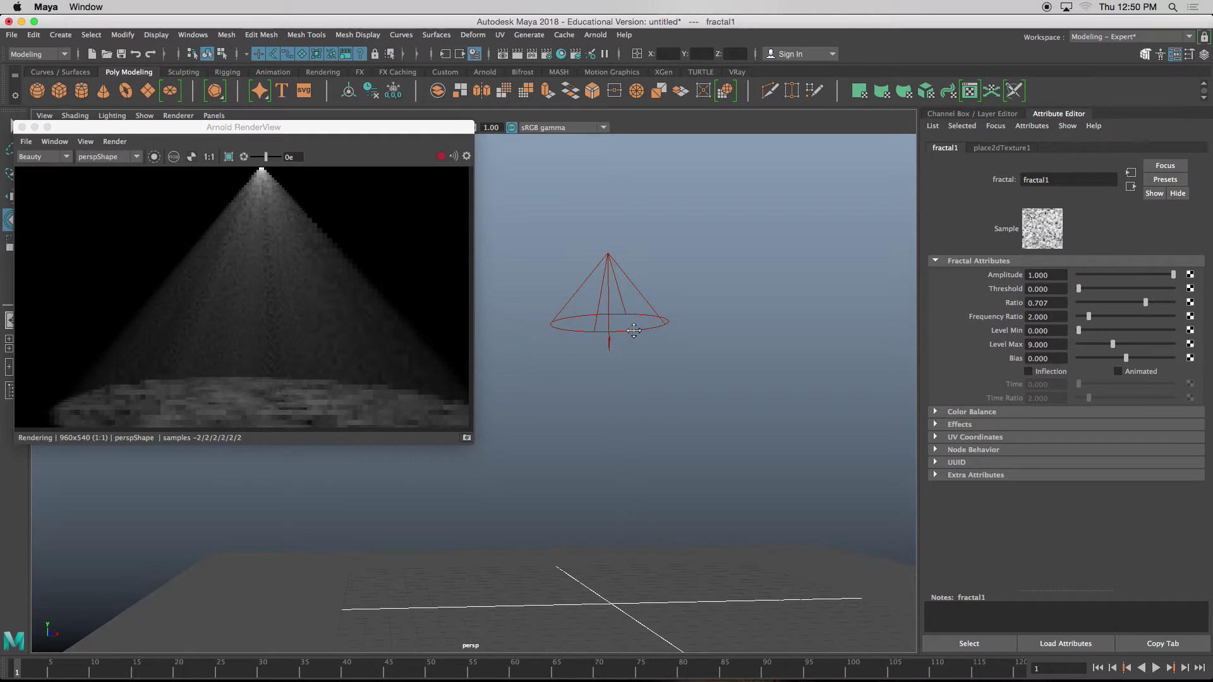
middle_click_drag(662, 304, 622, 335, "alt")
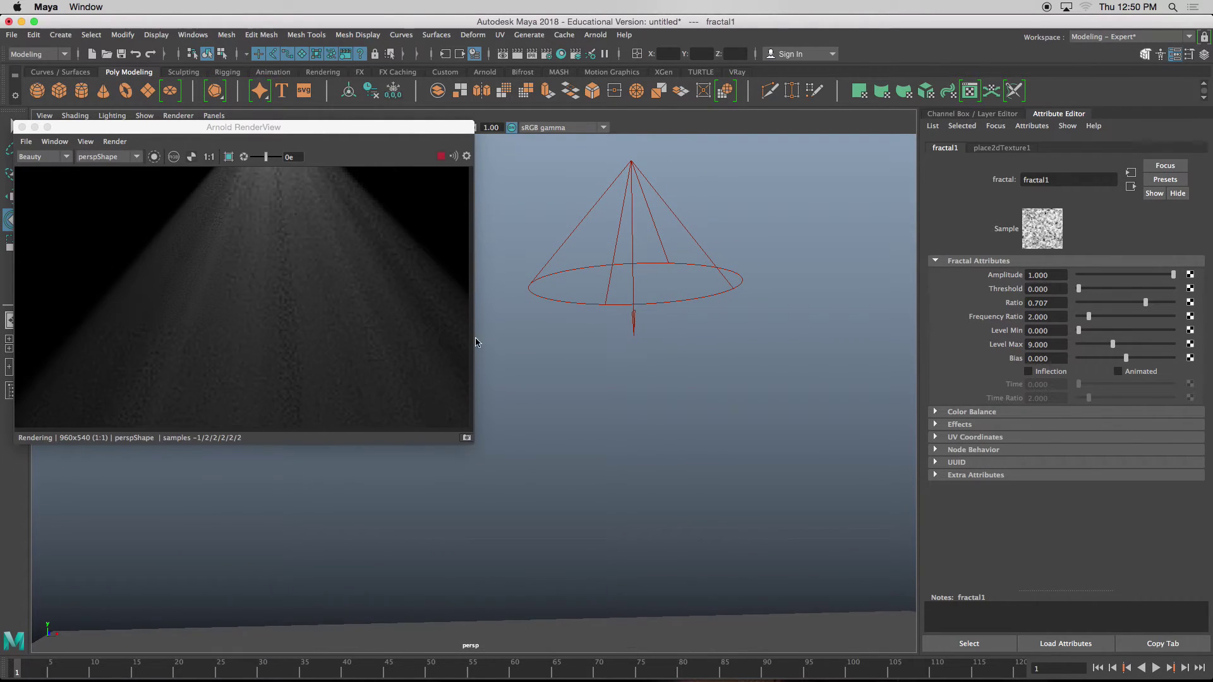
left_click_drag(473, 443, 534, 549)
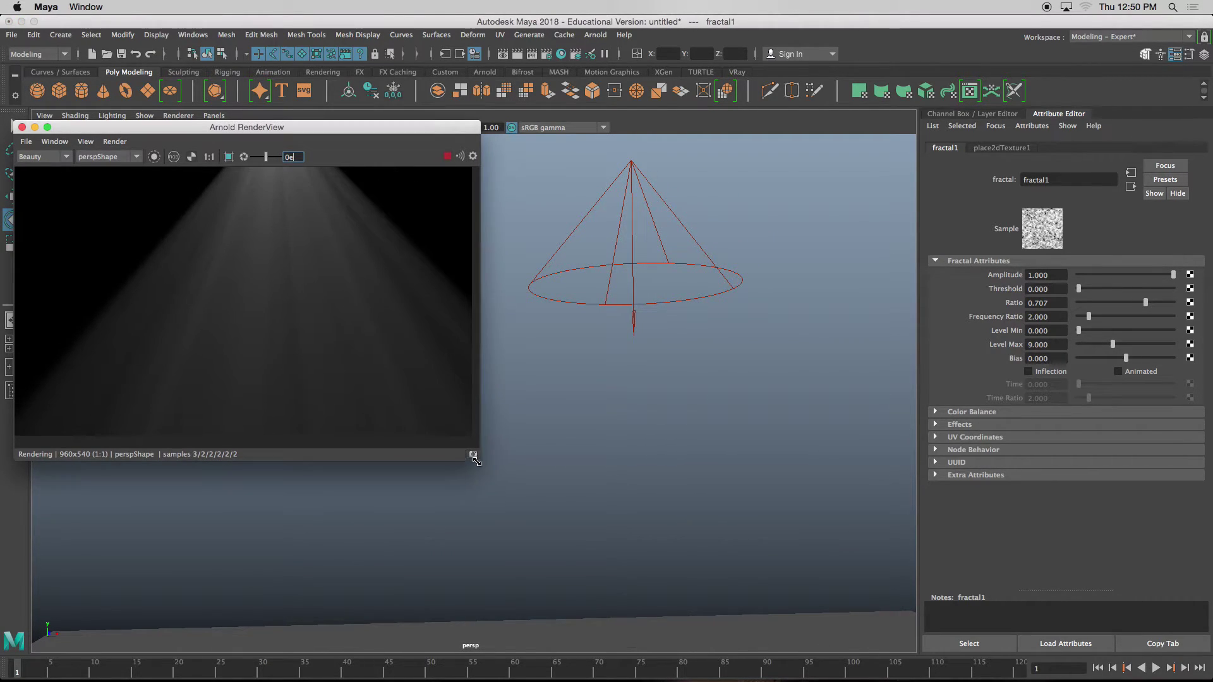
scroll(349, 385, "up", 2)
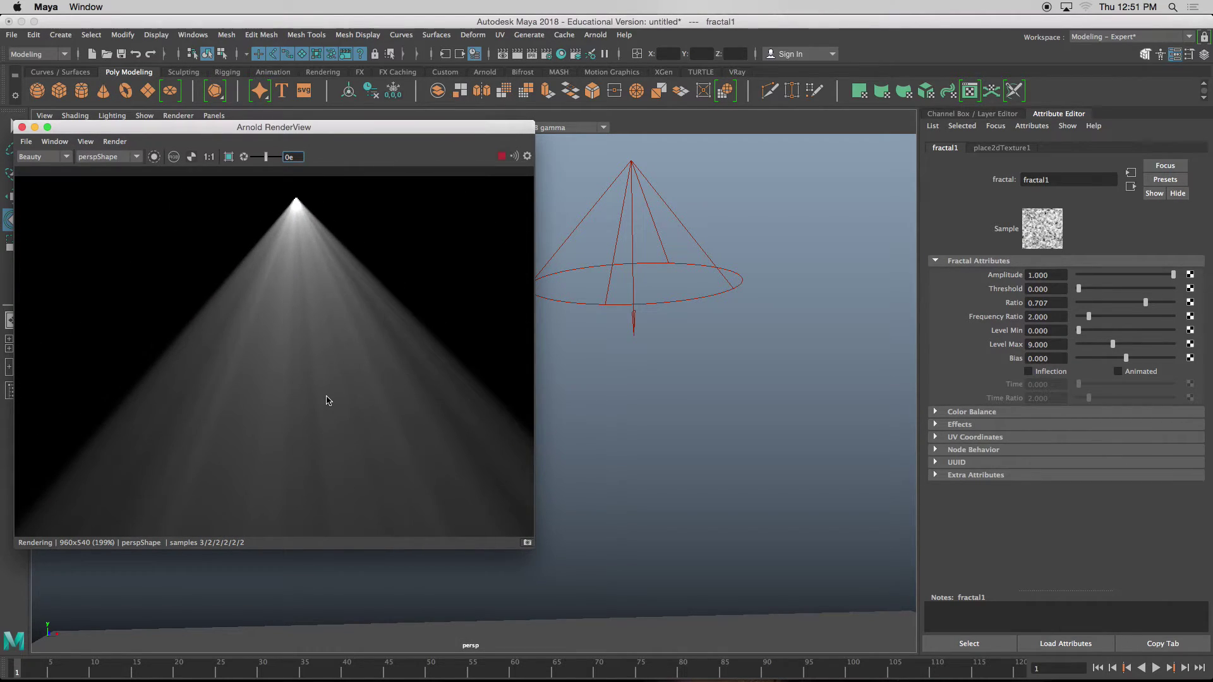
- Tumble the camera toward the ground, then pan the 1:1 render to show the cone and fractal pool
middle_click_drag(328, 401, 298, 306)
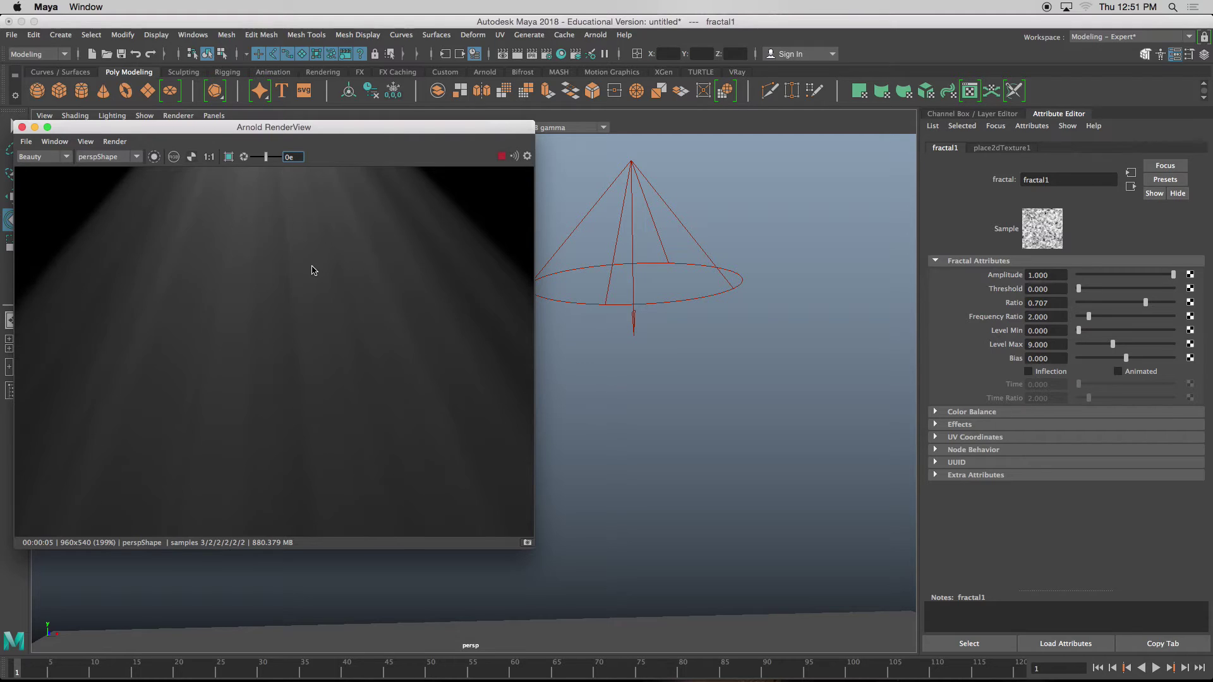
scroll(316, 310, "down", 2)
left_click_drag(638, 372, 684, 344, "alt")
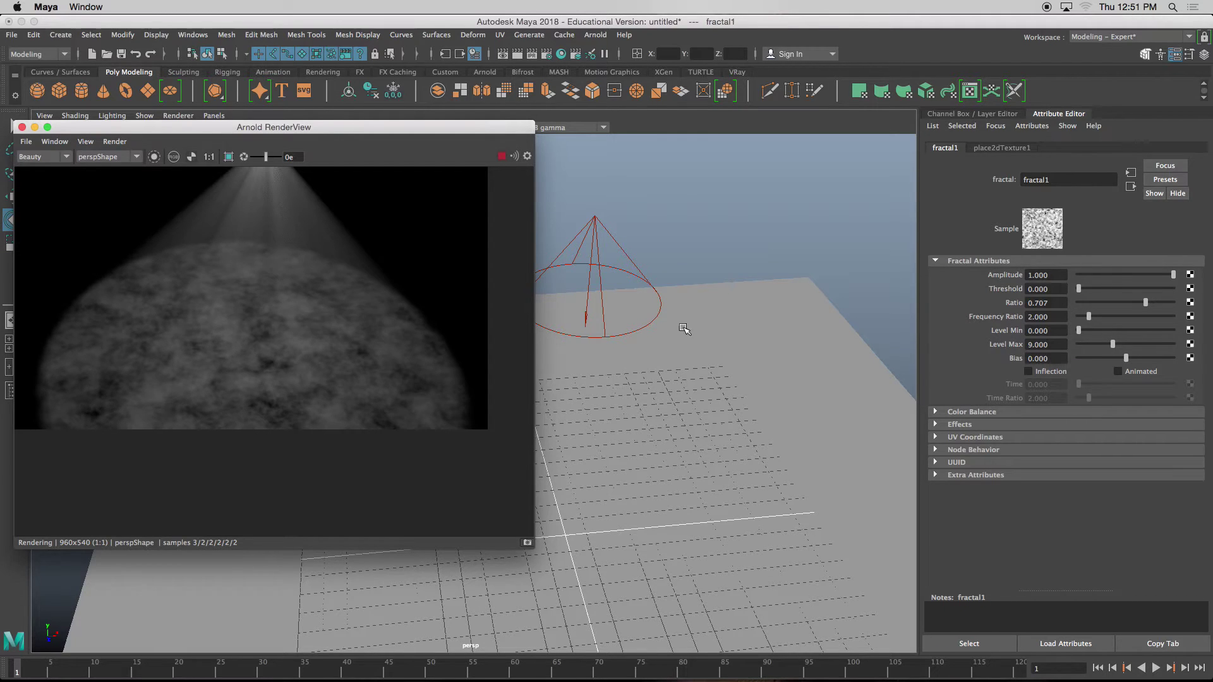
left_click_drag(685, 330, 706, 311, "alt")
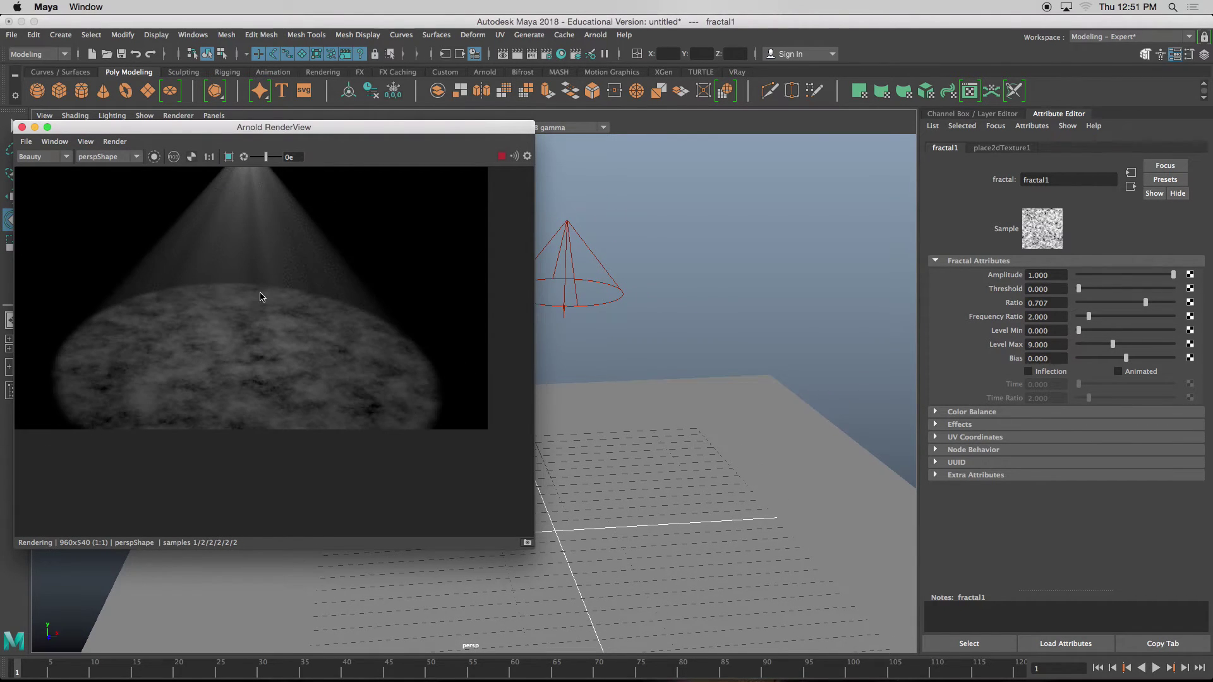
middle_click_drag(315, 318, 322, 355)
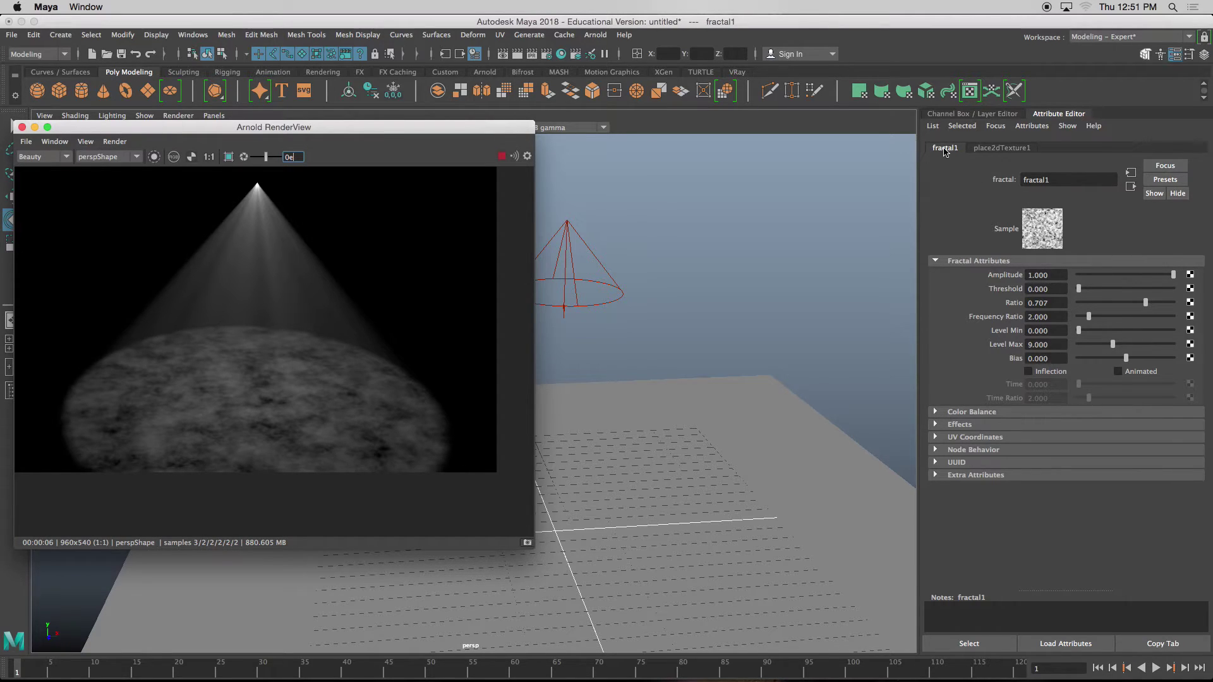
- Select the spotlight and expand its Arnold settings in the Attribute Editor
left_click(570, 218)
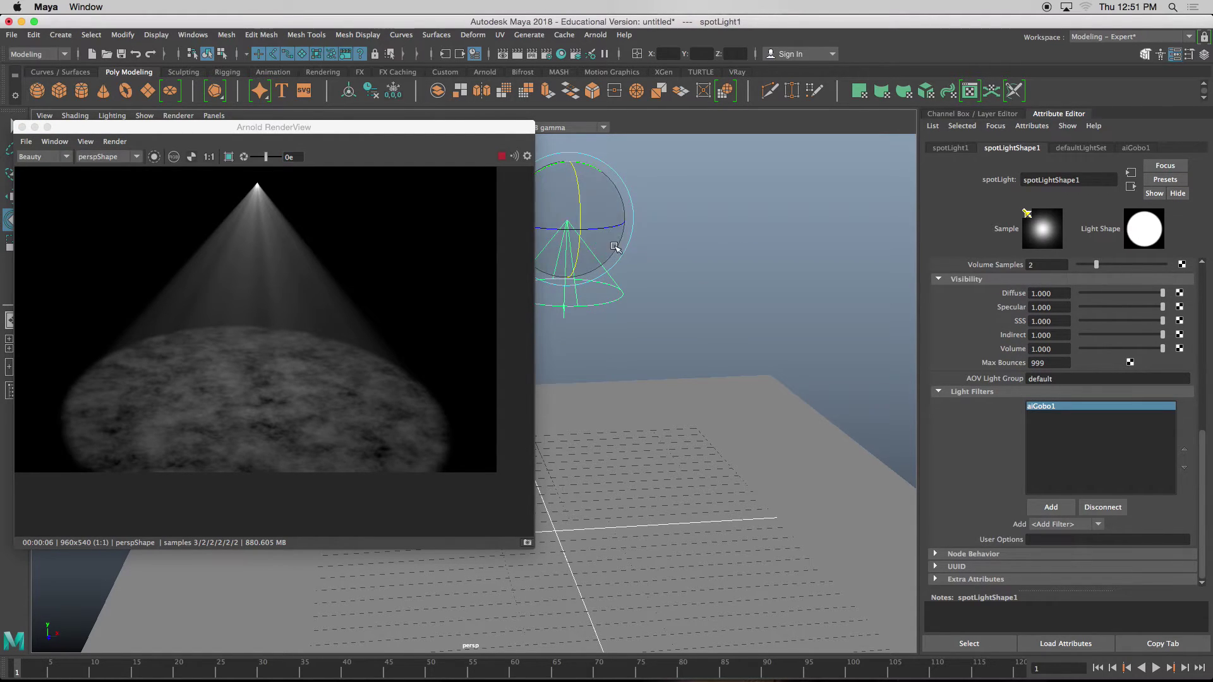
left_click_drag(1202, 442, 1200, 264)
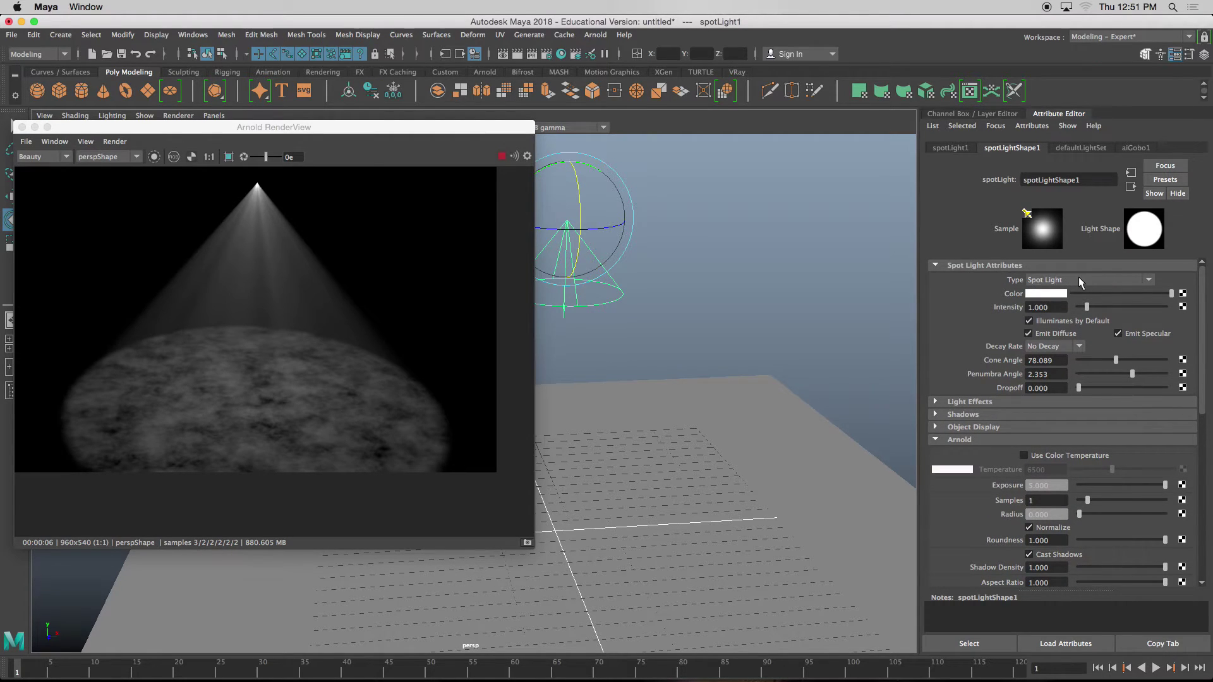
left_click_drag(1207, 293, 1205, 333)
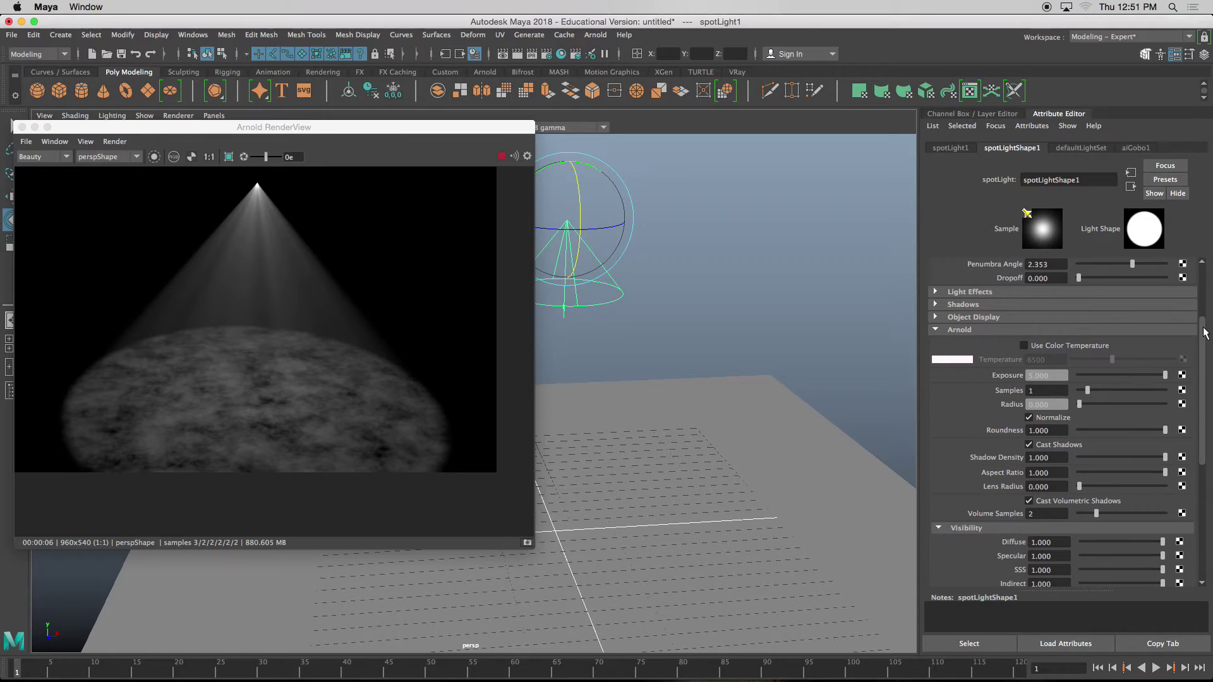
left_click(974, 329)
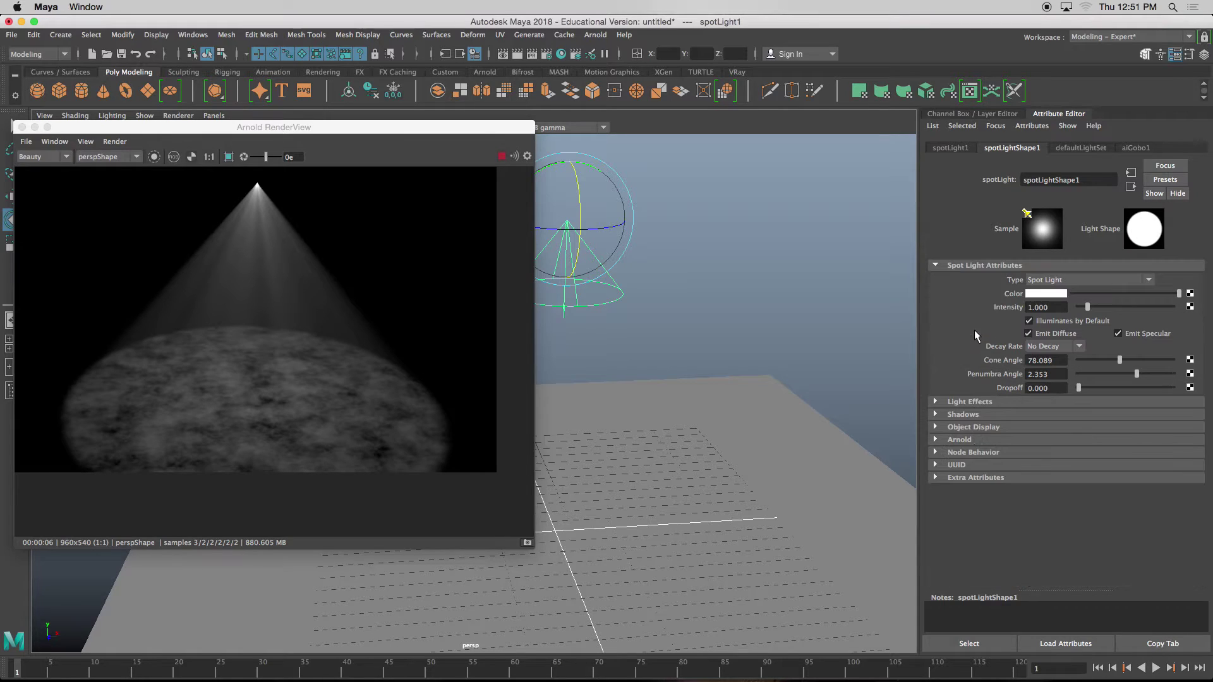
left_click(937, 440)
left_click_drag(1203, 352, 1204, 509)
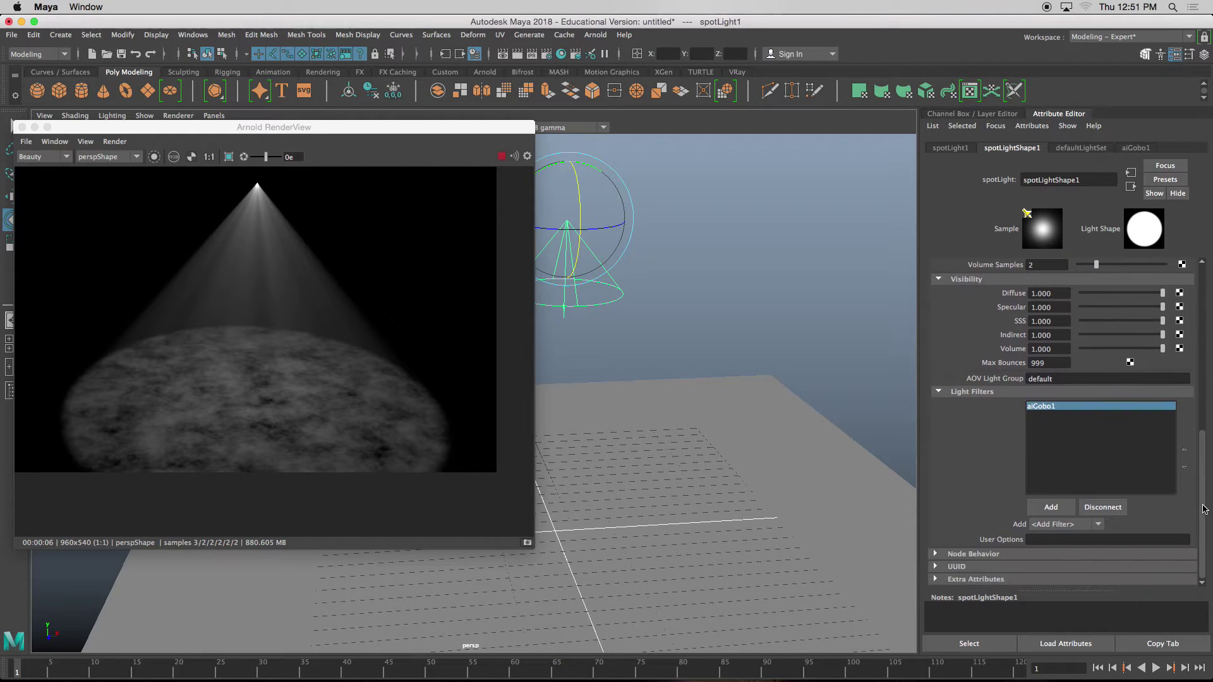
- Open aiGobo1's attributes from the spotlight's Light Filters list
left_click(1099, 524)
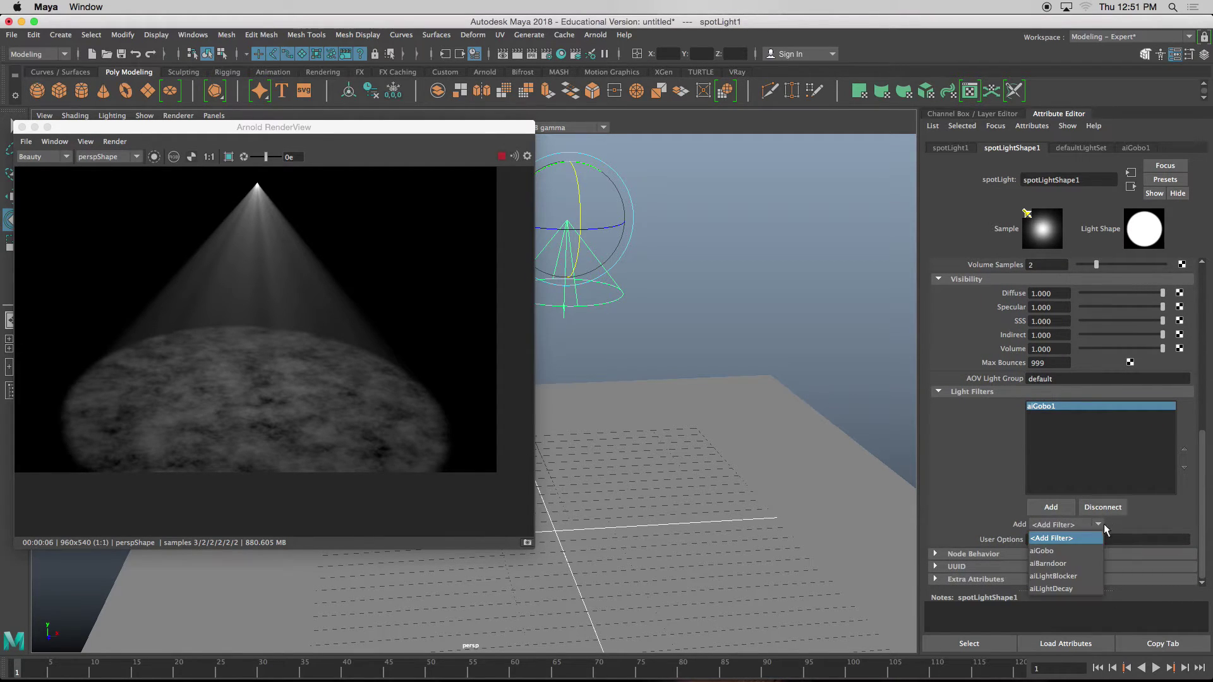
left_click(1179, 510)
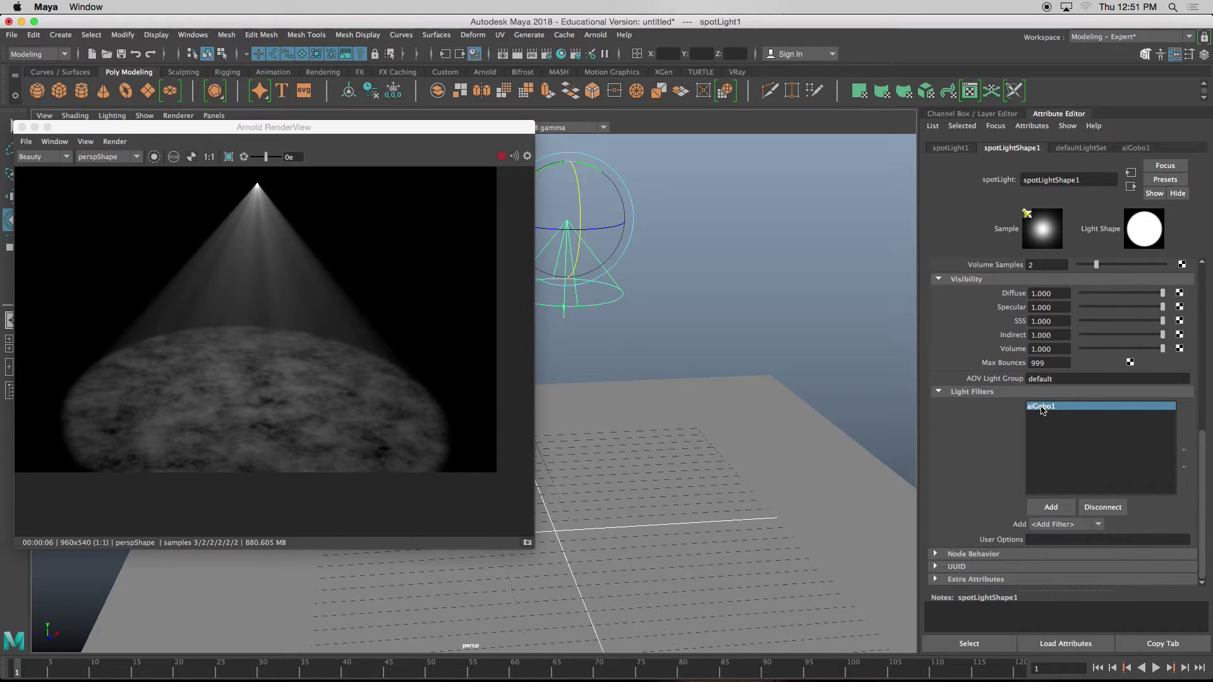
left_click(1053, 430)
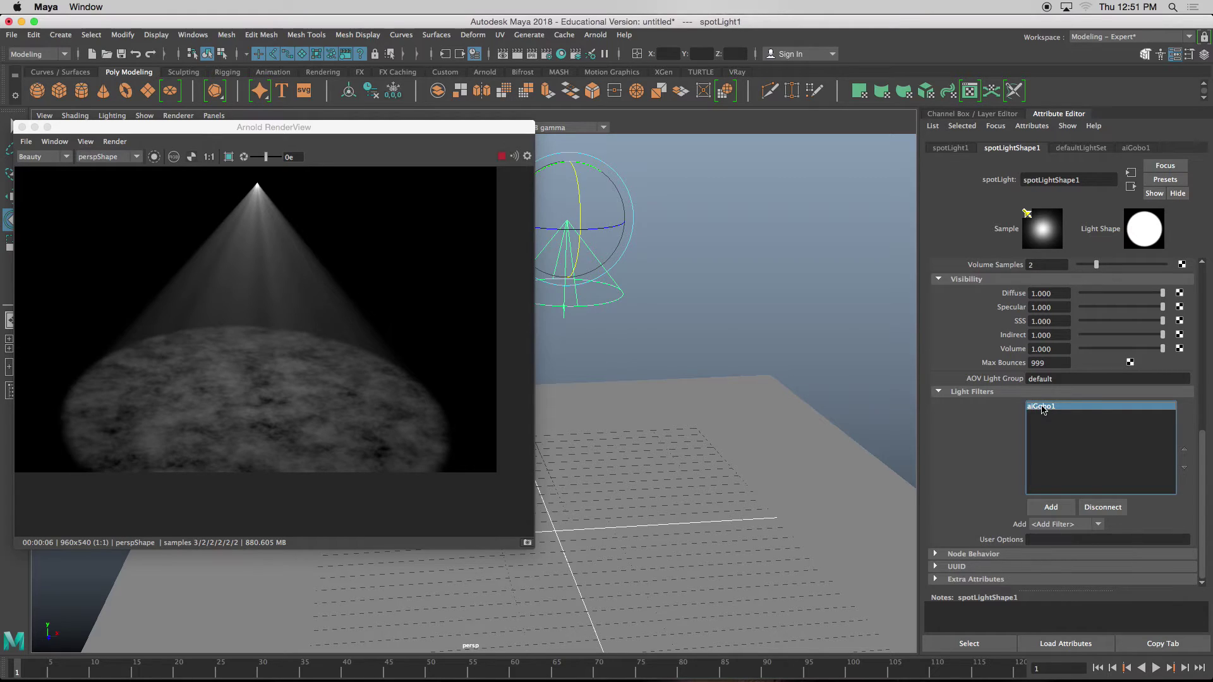
double_click(1042, 407)
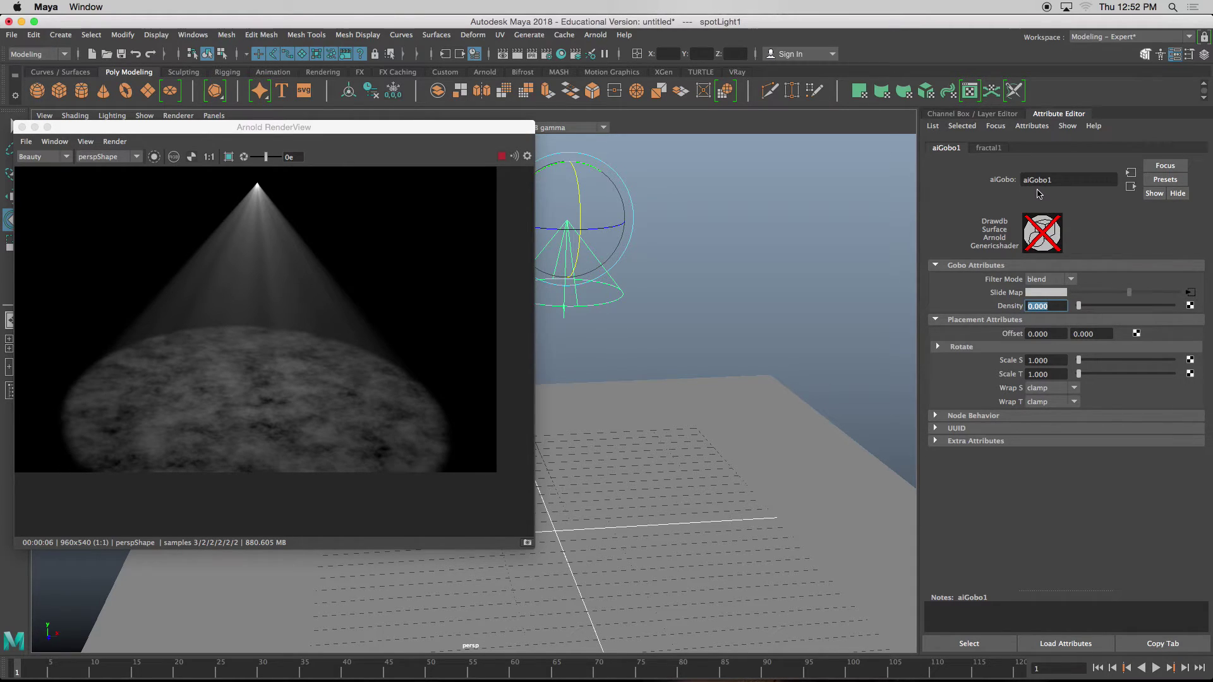
- Show fractal1's attributes and set Amplitude to 1.000 and Threshold to 0.182
left_click(992, 149)
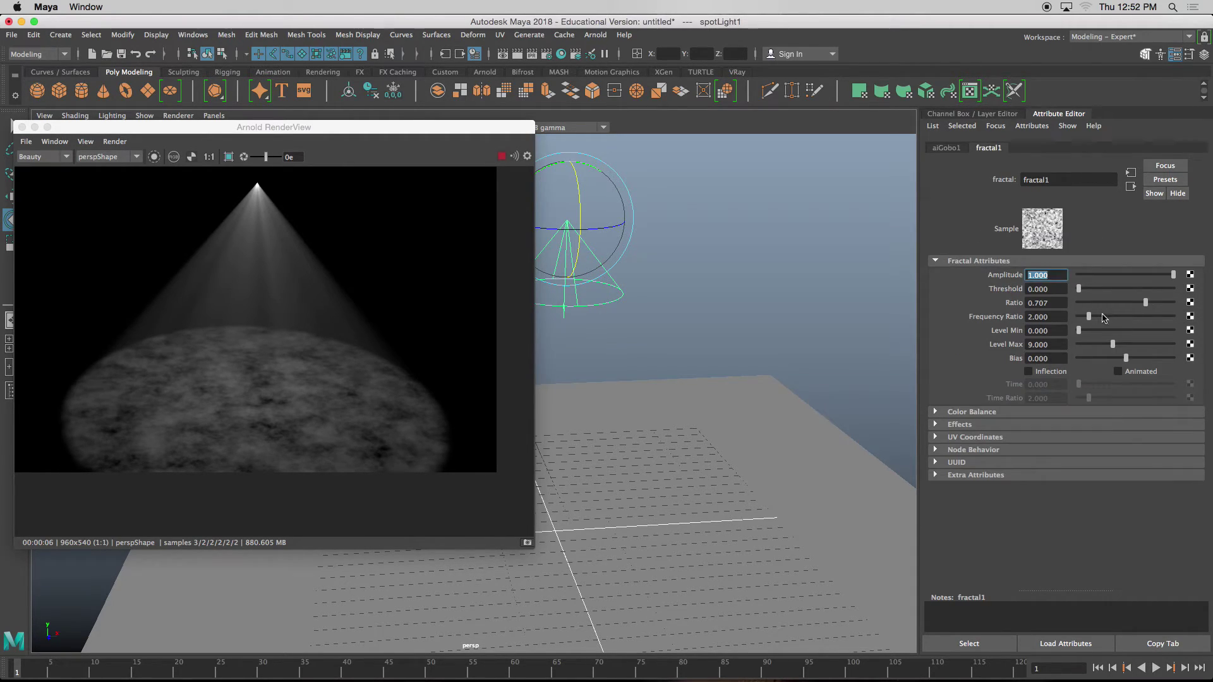
left_click_drag(1172, 276, 1098, 280)
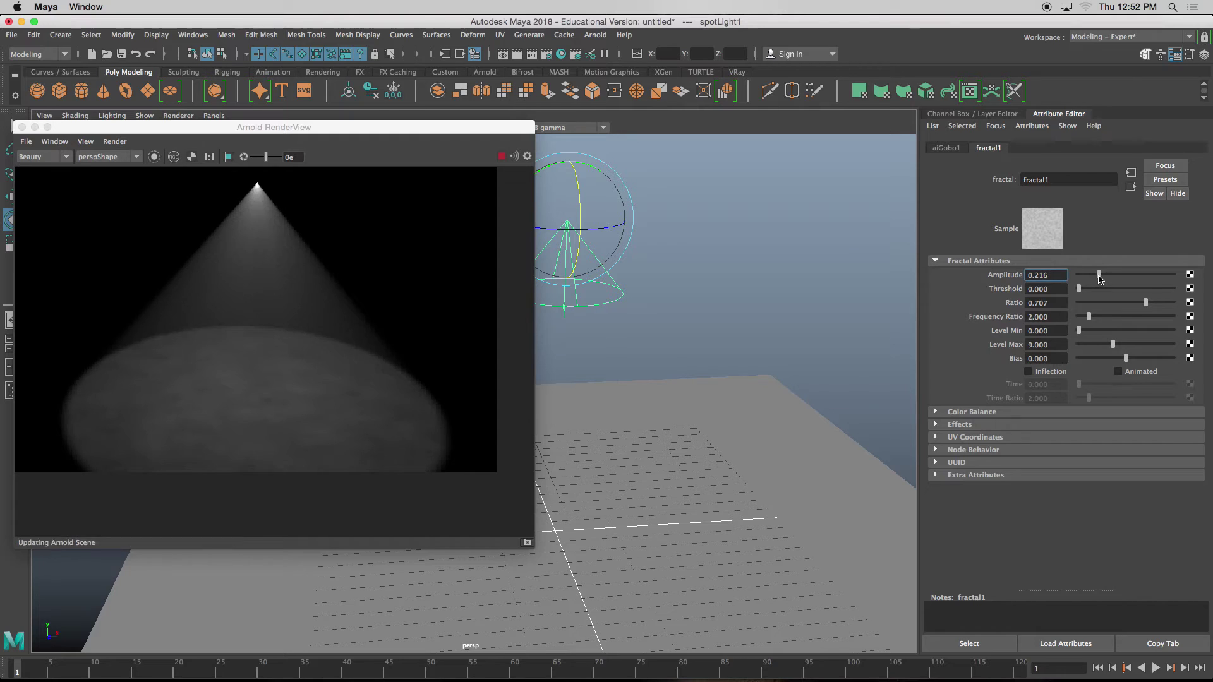
left_click_drag(1099, 279, 1169, 276)
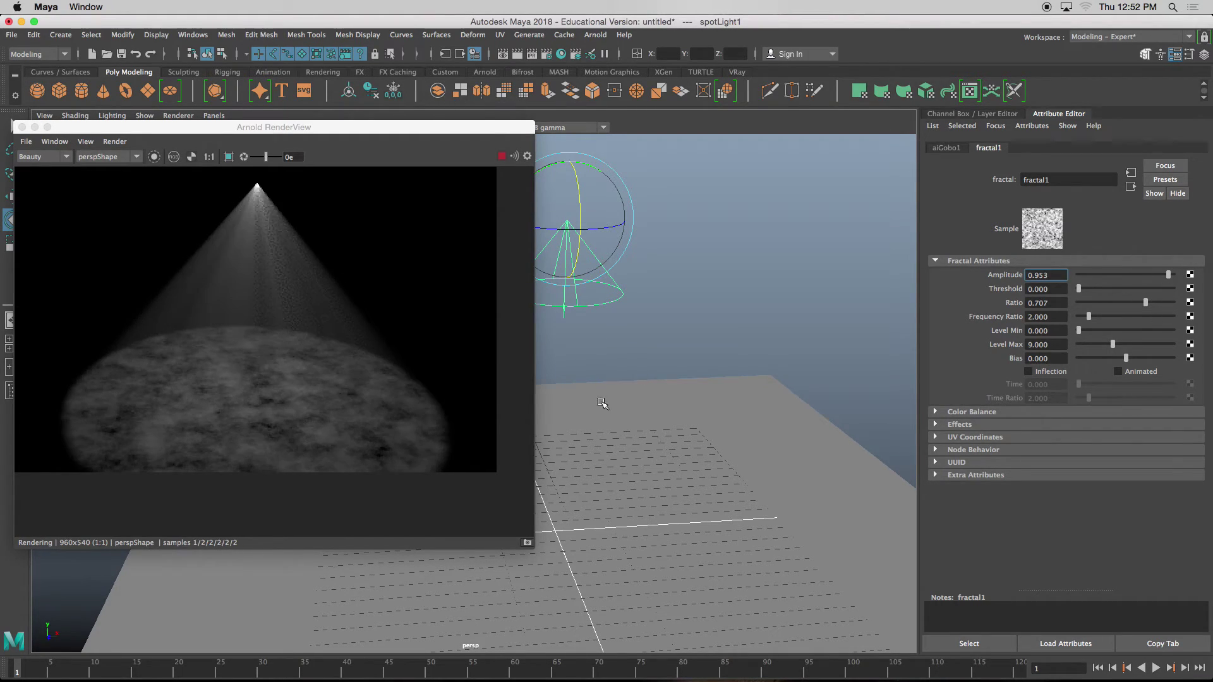
scroll(273, 433, "up", 5)
scroll(261, 373, "up", 2)
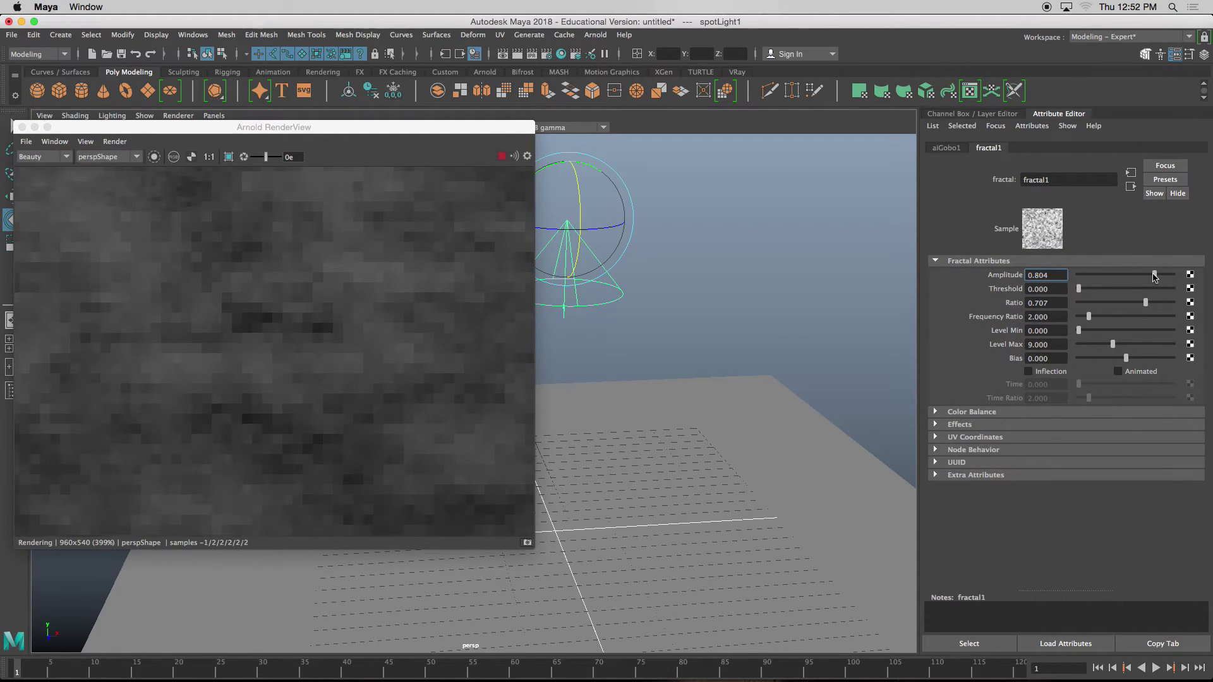
left_click_drag(1166, 276, 1212, 276)
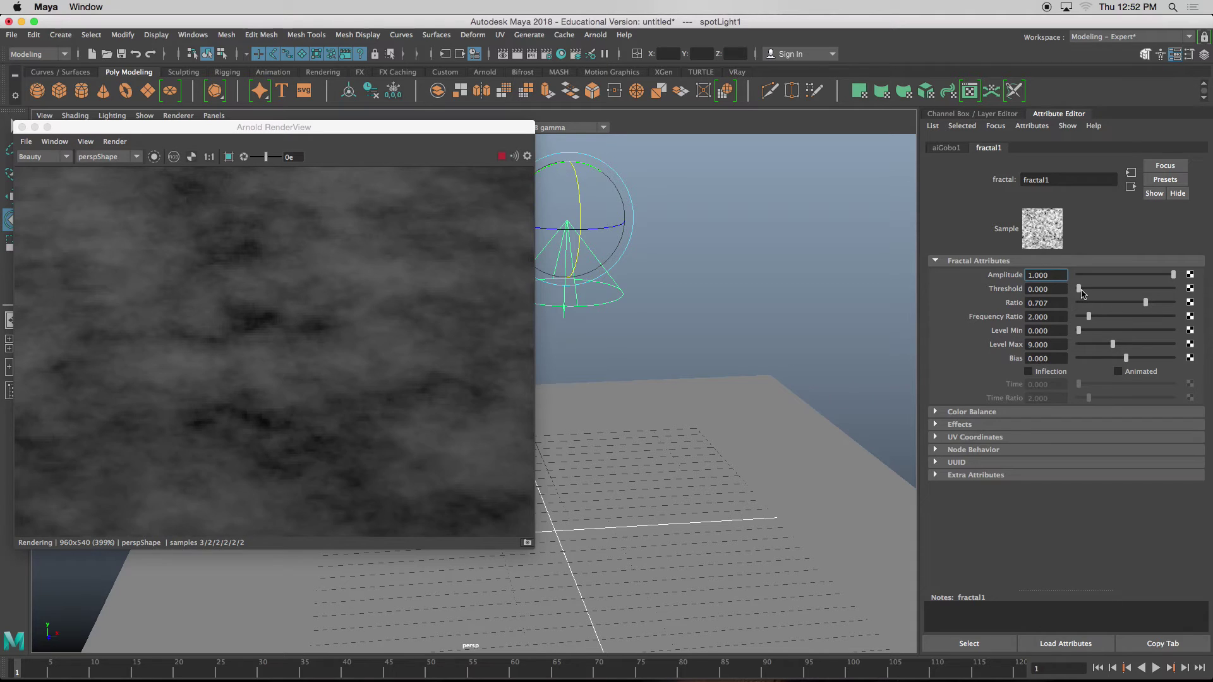
left_click_drag(1080, 291, 1096, 291)
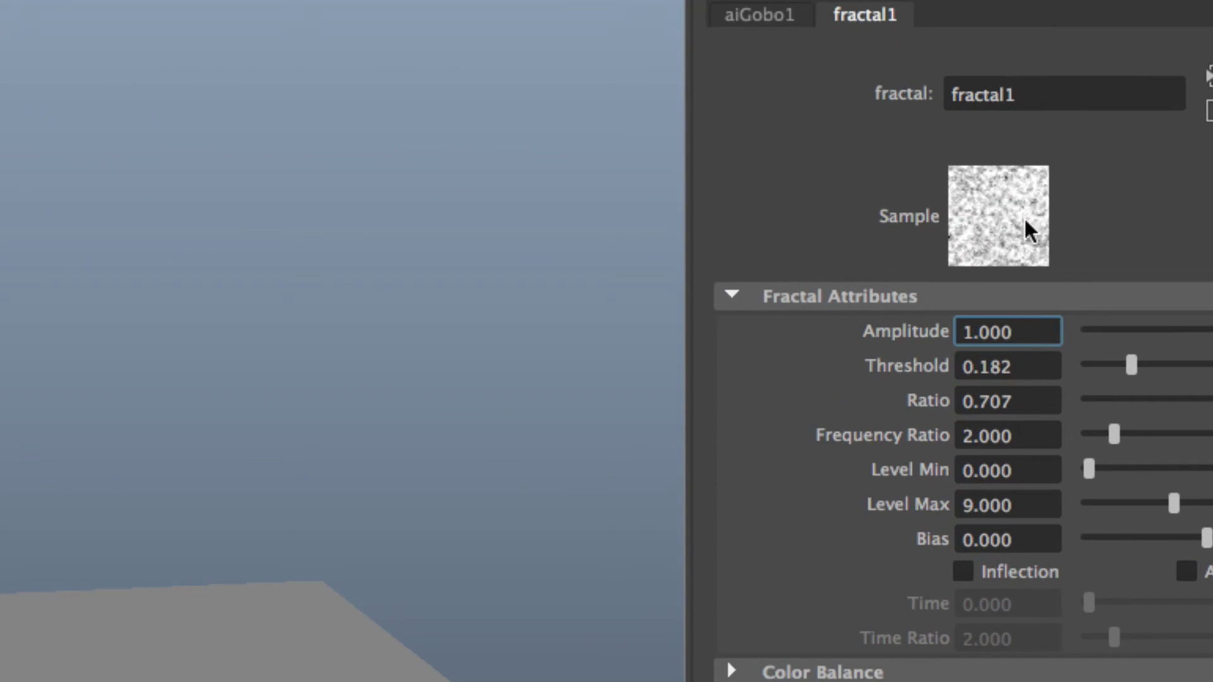
- After testing Threshold values, leave fractal1 at Threshold 0.203 and Amplitude 0.750
left_click_drag(1141, 370, 1212, 371)
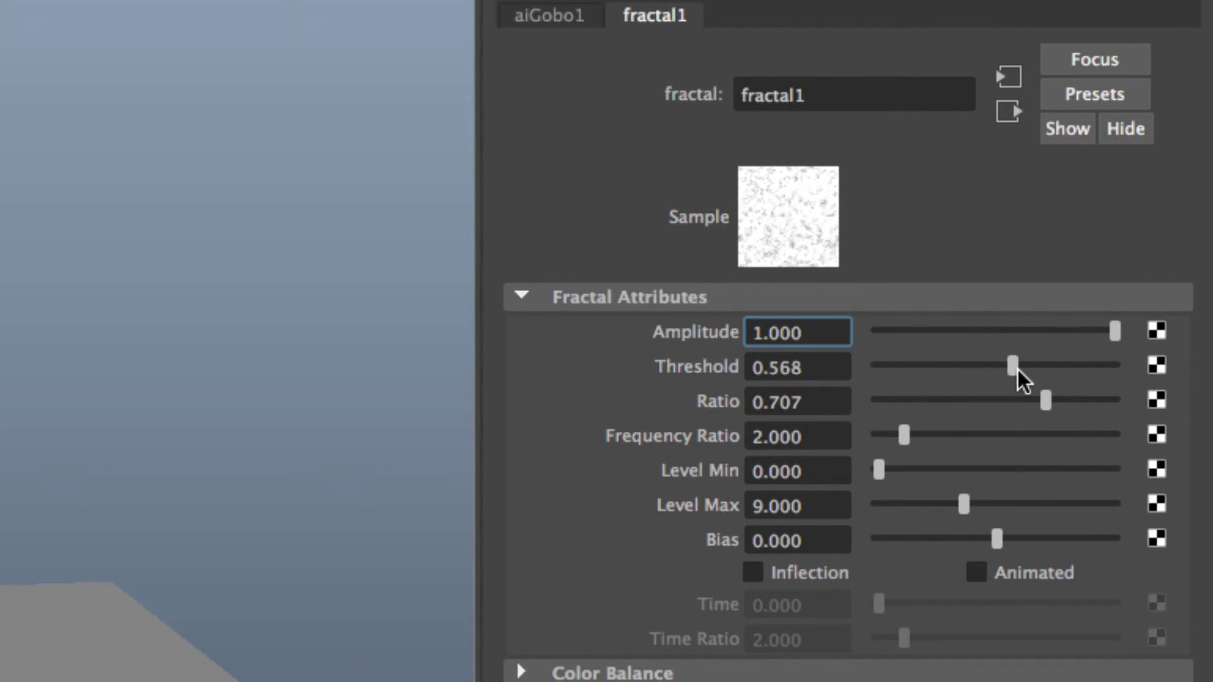
left_click_drag(1017, 372, 1125, 372)
left_click(870, 366)
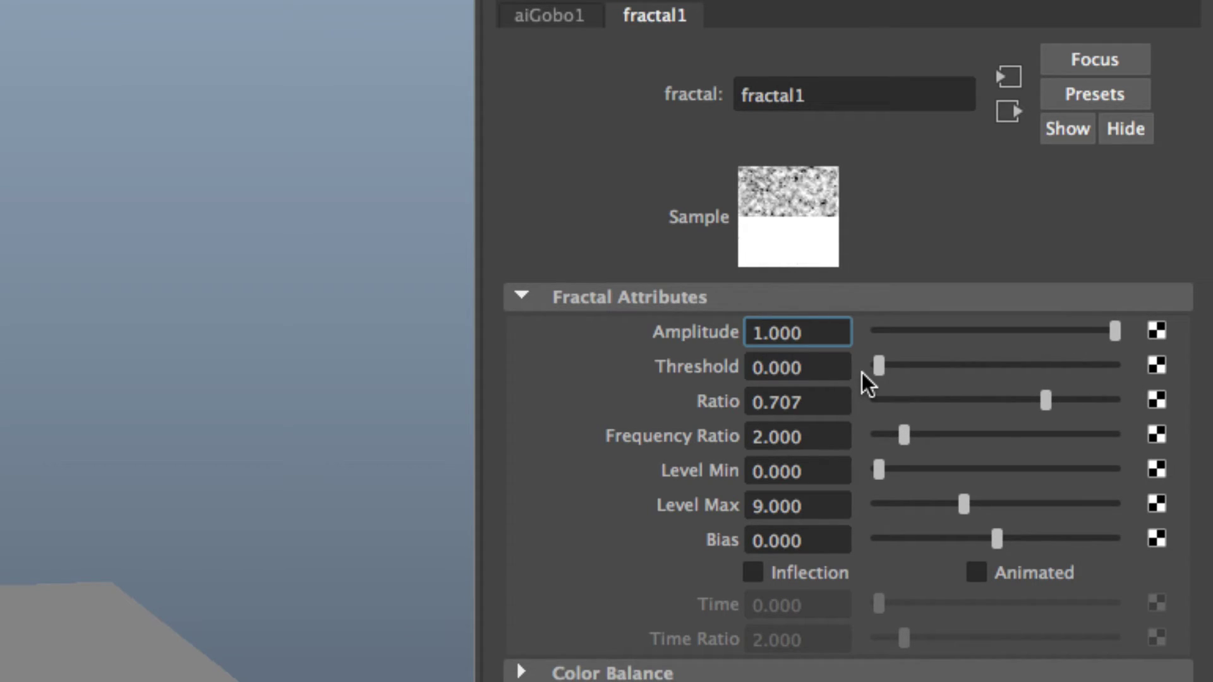
left_click_drag(879, 372, 927, 372)
left_click_drag(1111, 333, 1056, 333)
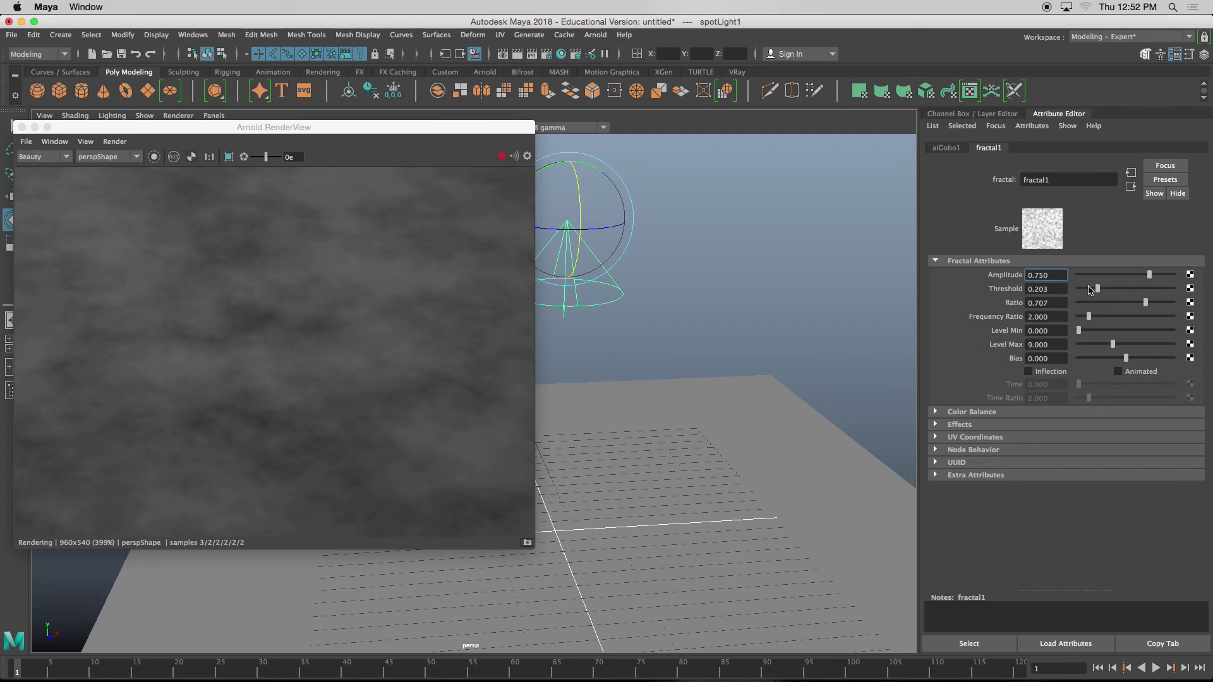
- Try fractal Ratio 0.500 and Frequency Ratio 3.493 then 4.649, reframing the light cone
mouse_move(1146, 303)
left_mouse_down()
mouse_move(1127, 307)
mouse_move(1154, 301)
left_mouse_up()
left_click_drag(1090, 317, 1112, 317)
scroll(428, 355, "down", 2)
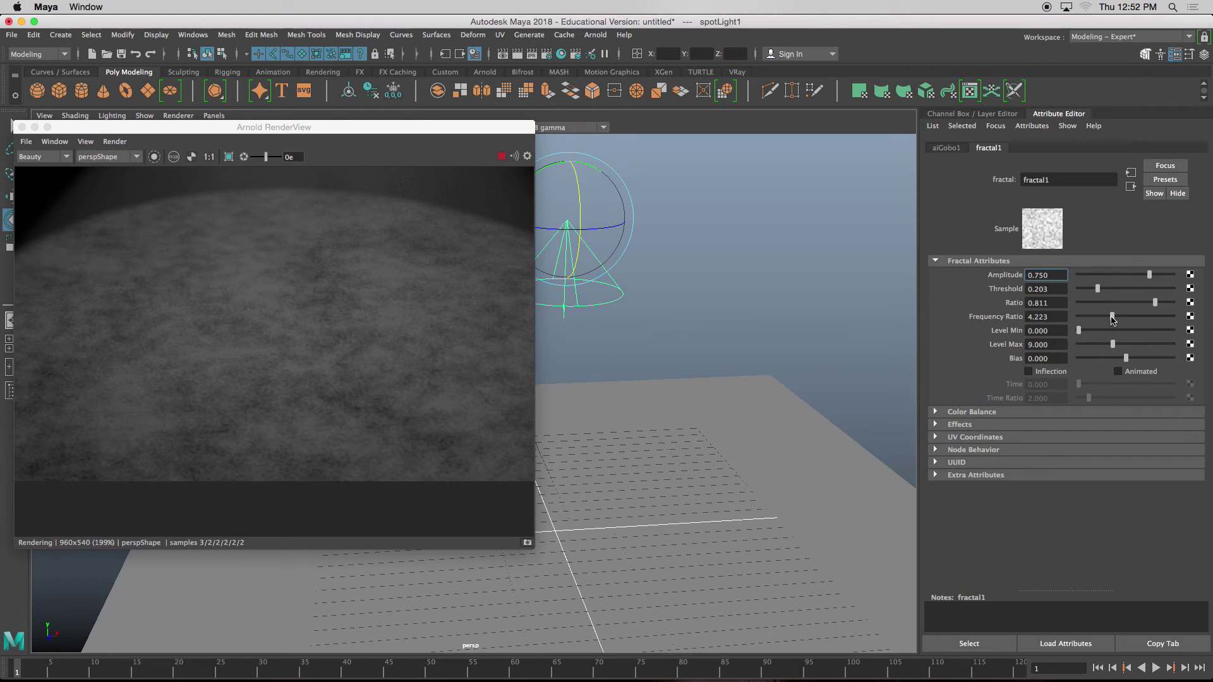
left_click_drag(1113, 318, 1117, 317)
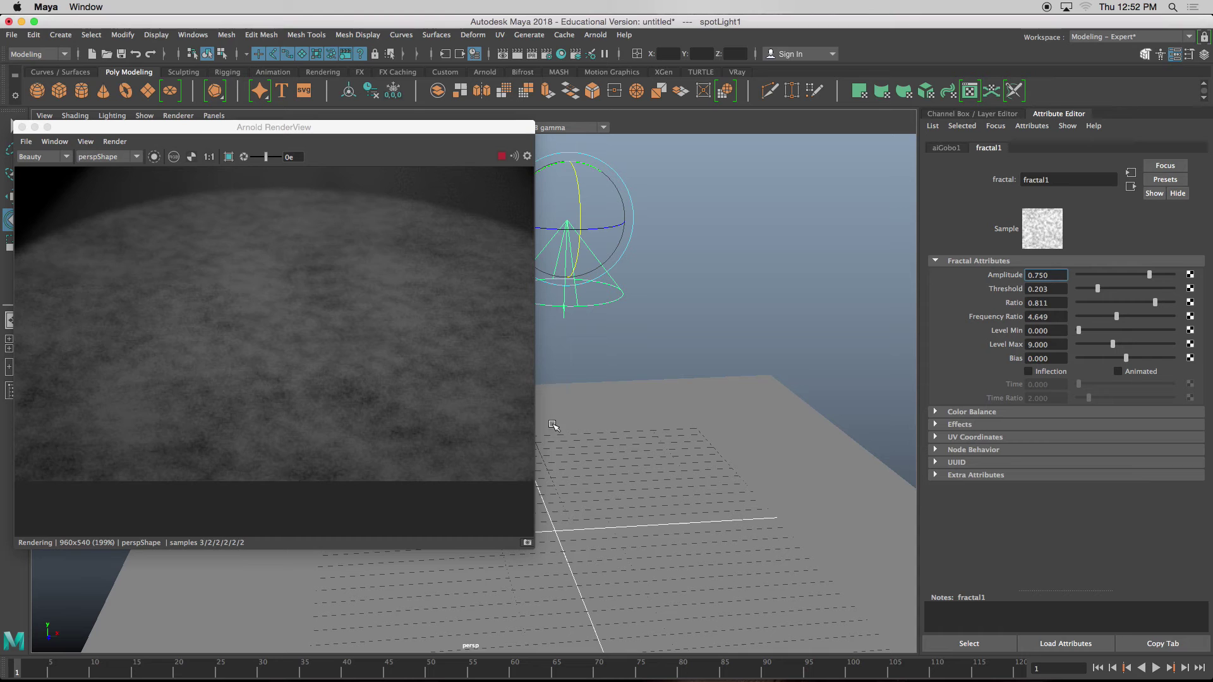
middle_click_drag(701, 396, 680, 460, "alt")
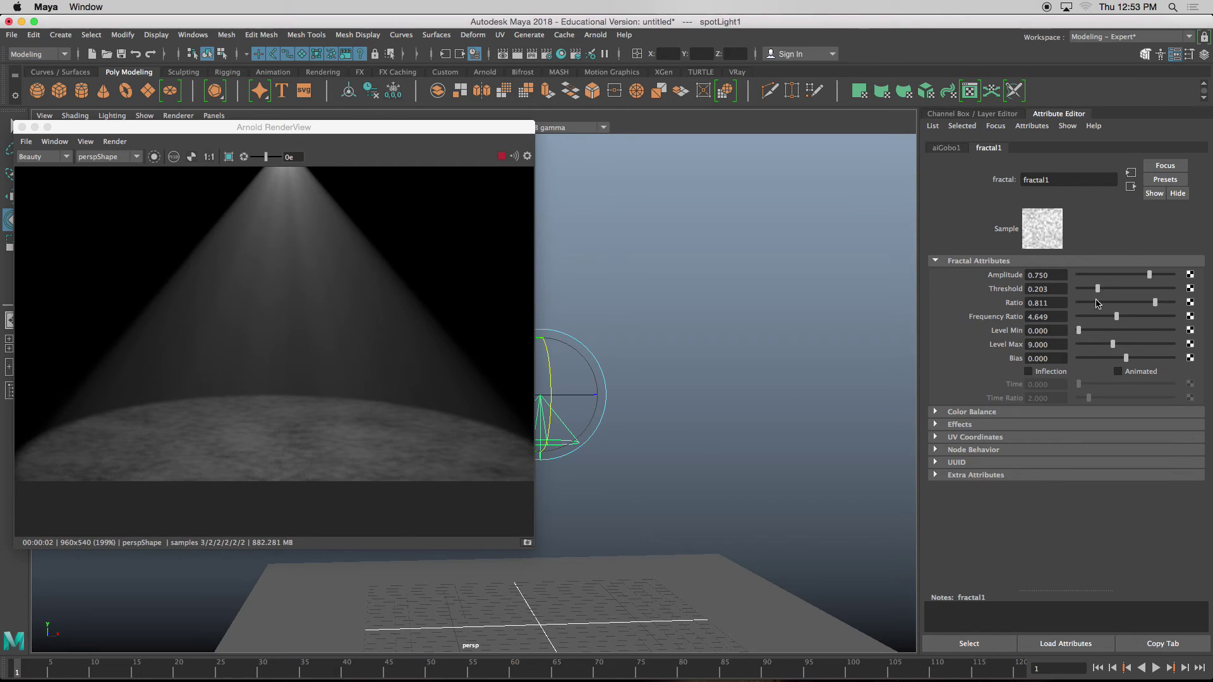
- Finalize fractal Ratio 0.885, Frequency Ratio 4.284 and Bias -0.095
left_click_drag(1154, 303, 1161, 303)
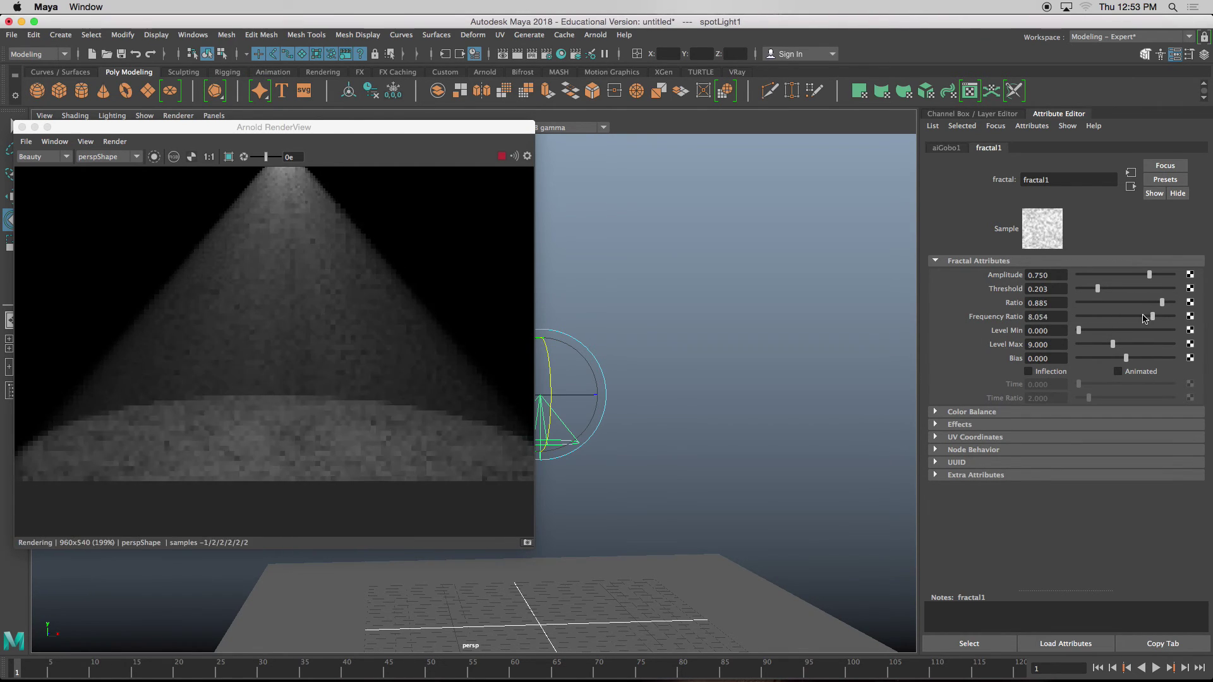
left_click_drag(1120, 320, 1176, 345)
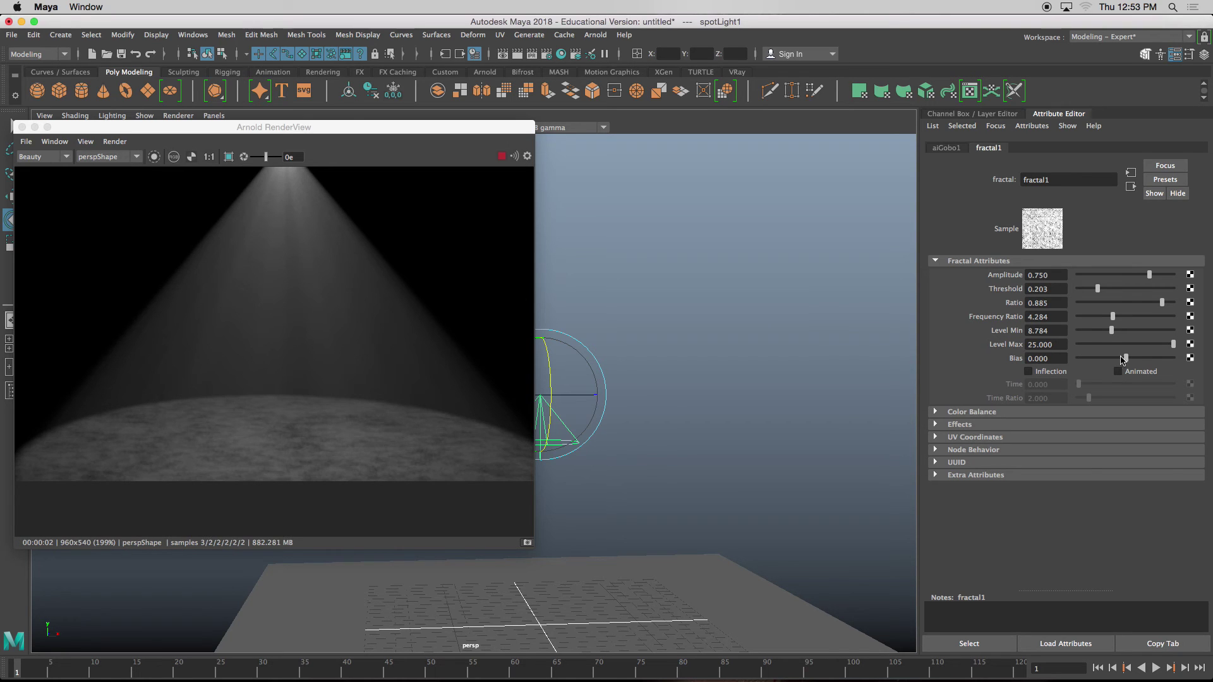
left_click_drag(1131, 358, 1120, 359)
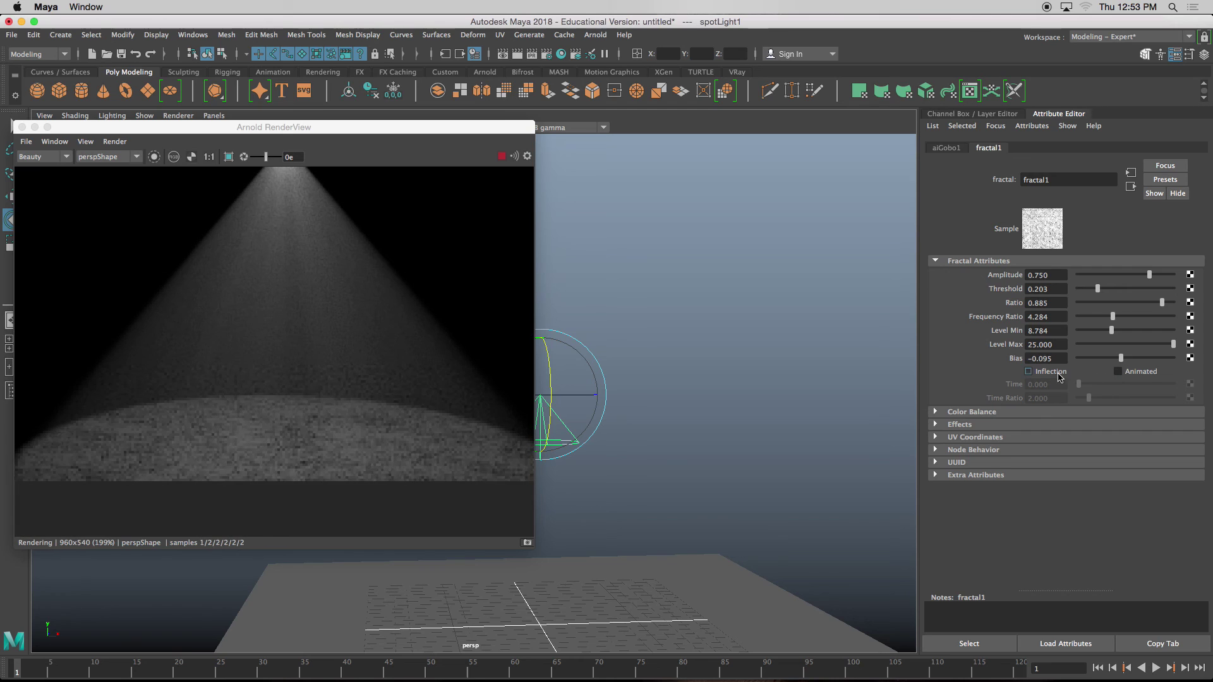
- Enable Animated and key fractal Time at 0 on frame 1 and 53.378 on frame 25
left_click(1118, 372)
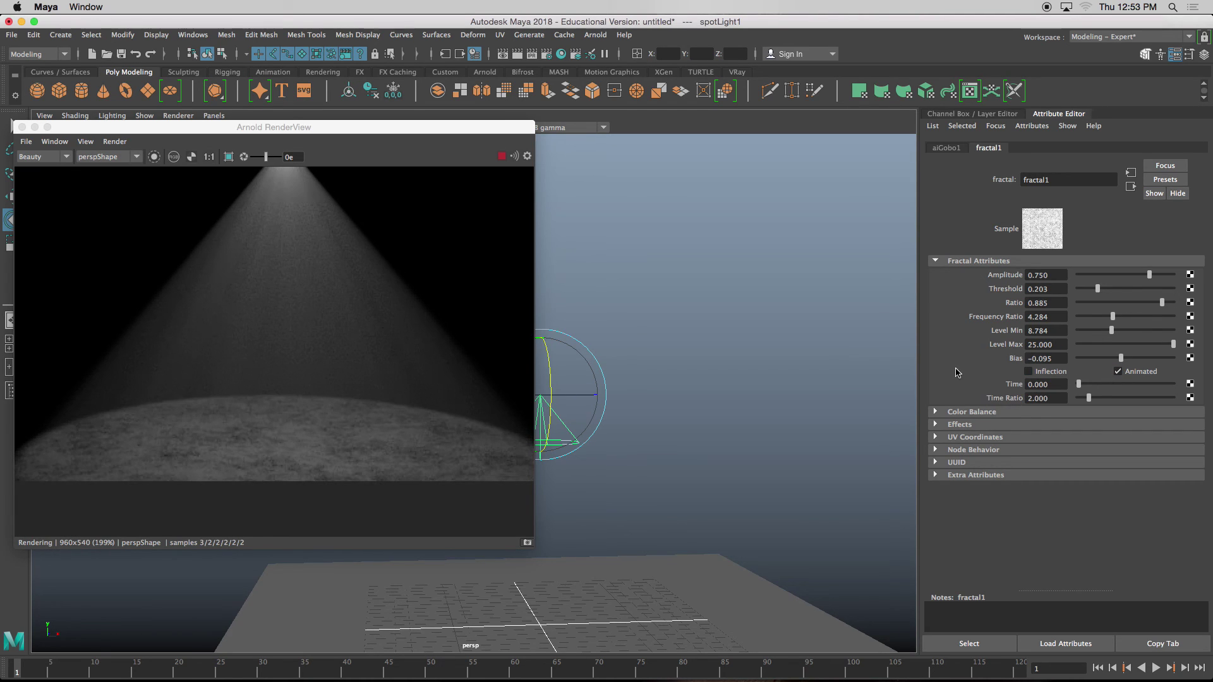
right_click(1011, 388)
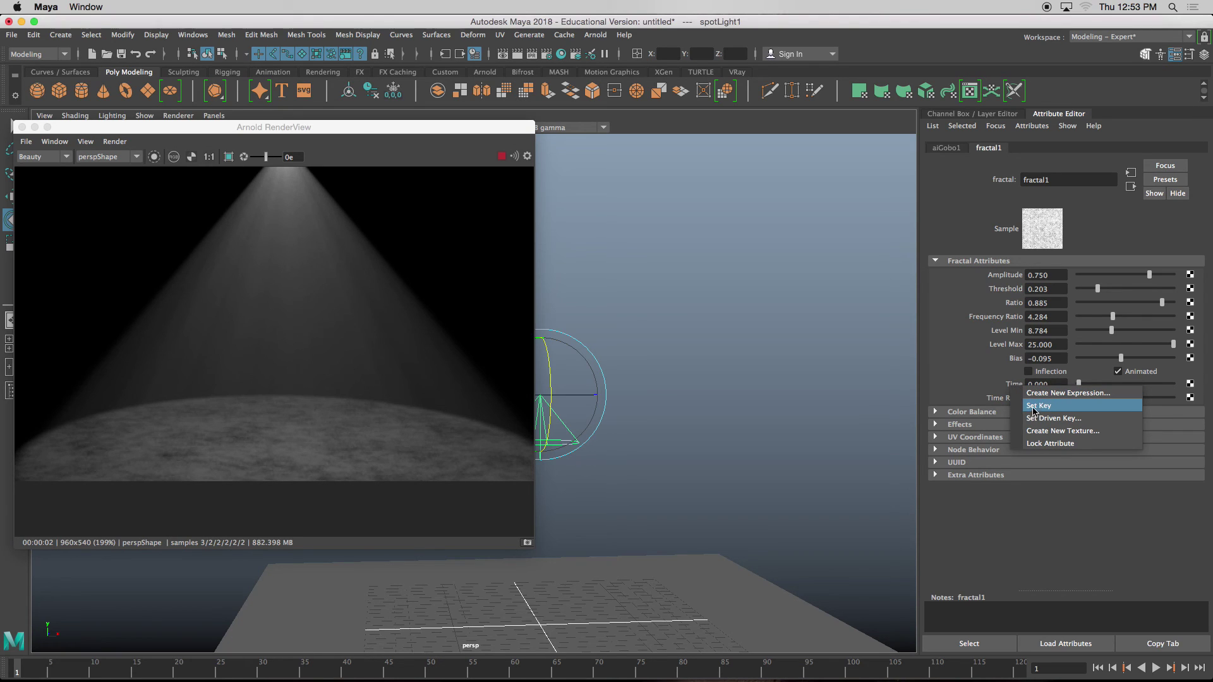
left_click(1045, 407)
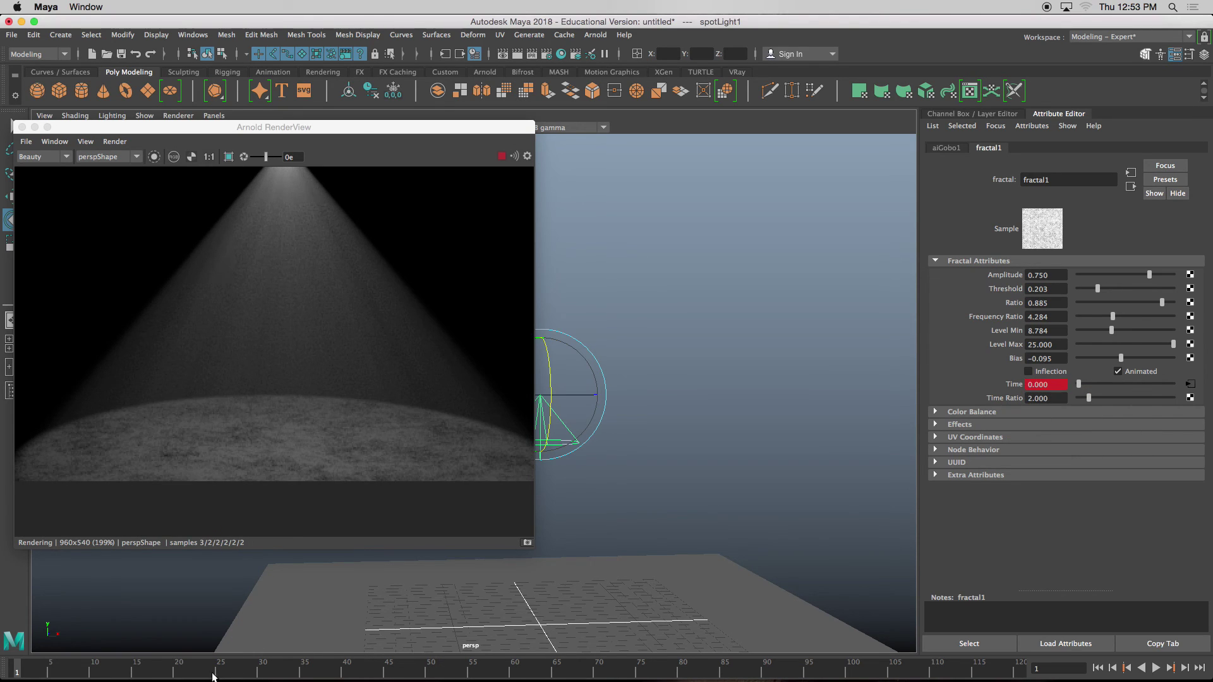
left_click(221, 671)
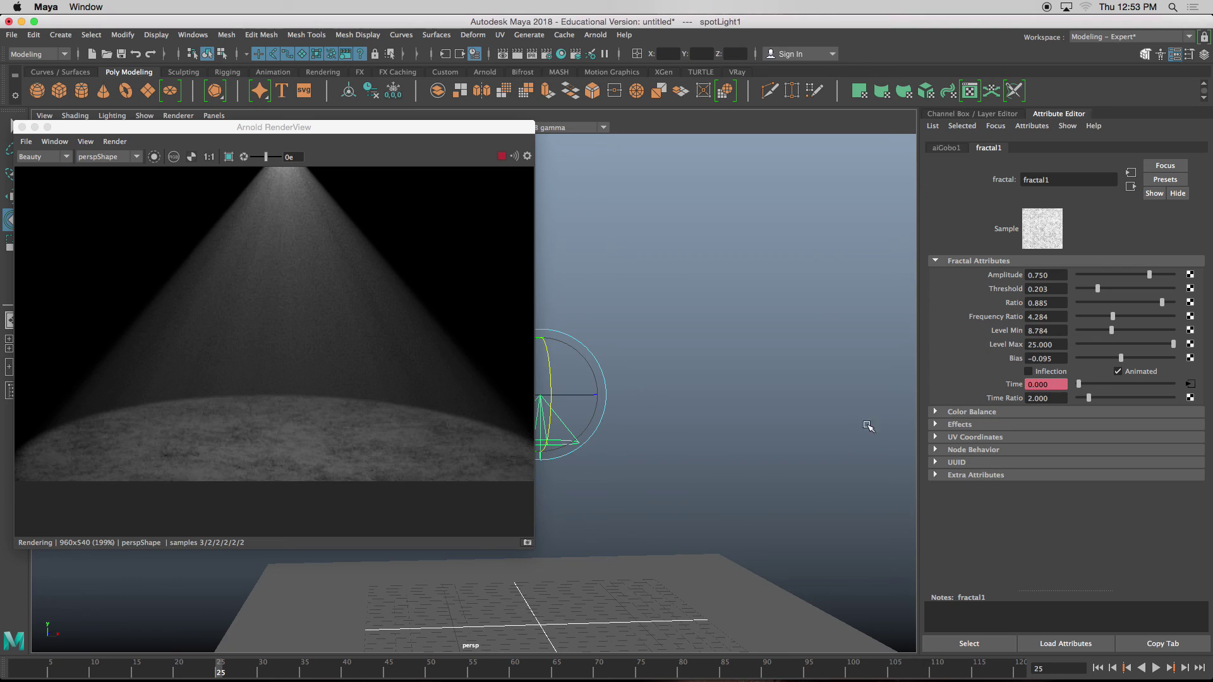
left_click_drag(1078, 384, 1129, 385)
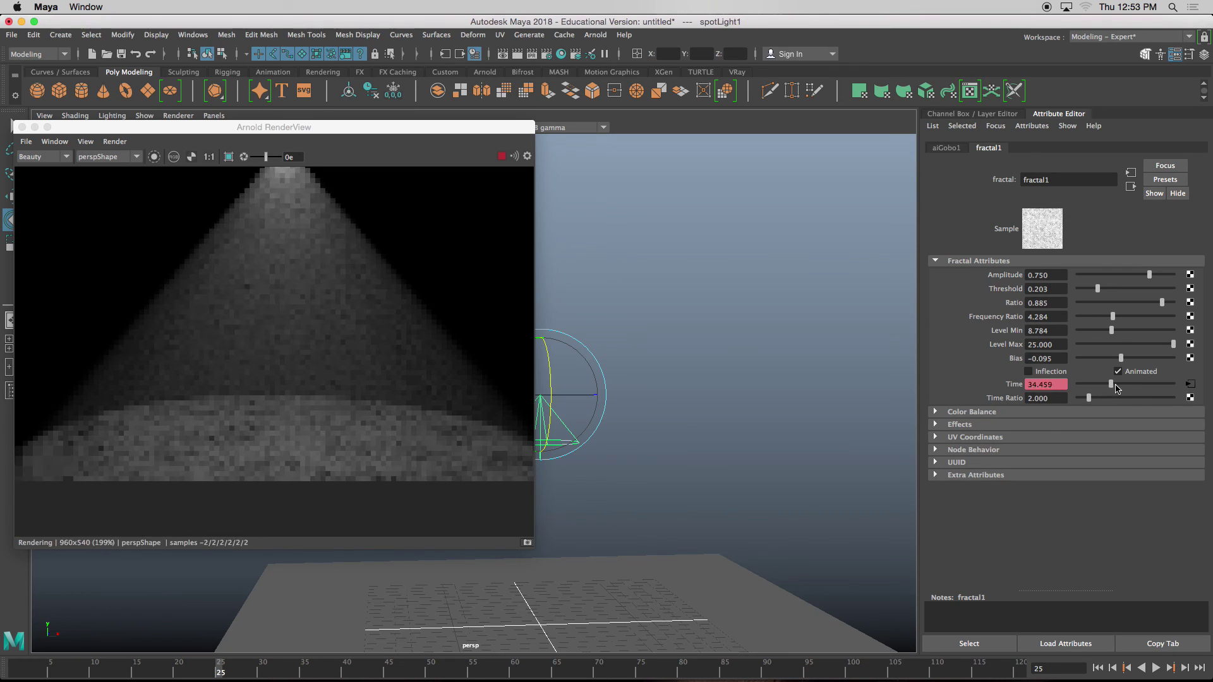
right_click(1019, 382)
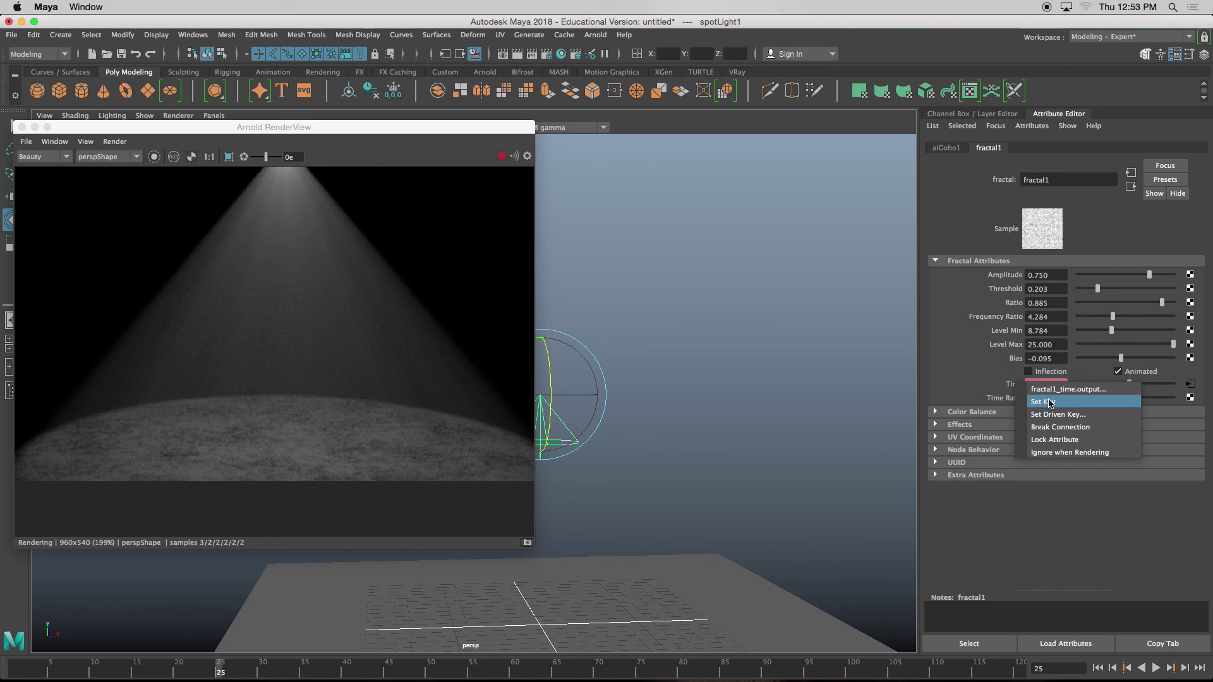
left_click(1042, 400)
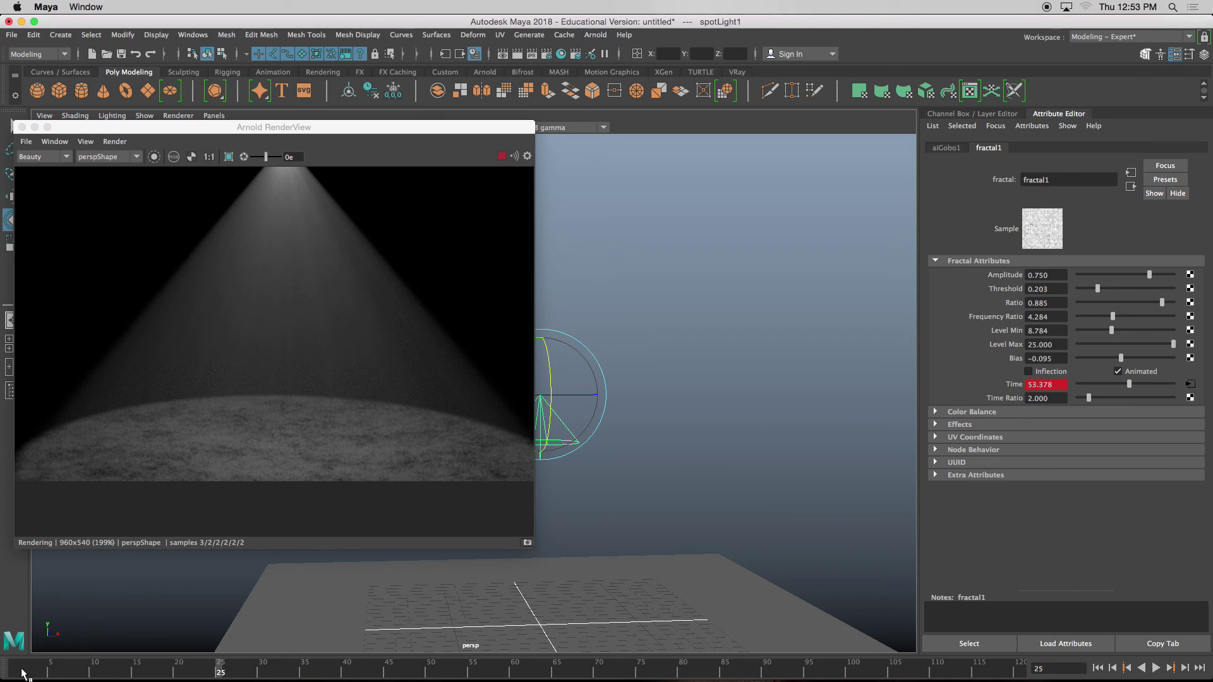
- Scrub back to an earlier frame, recentre the render preview and reset its exposure to 0
left_click_drag(22, 673, 103, 669)
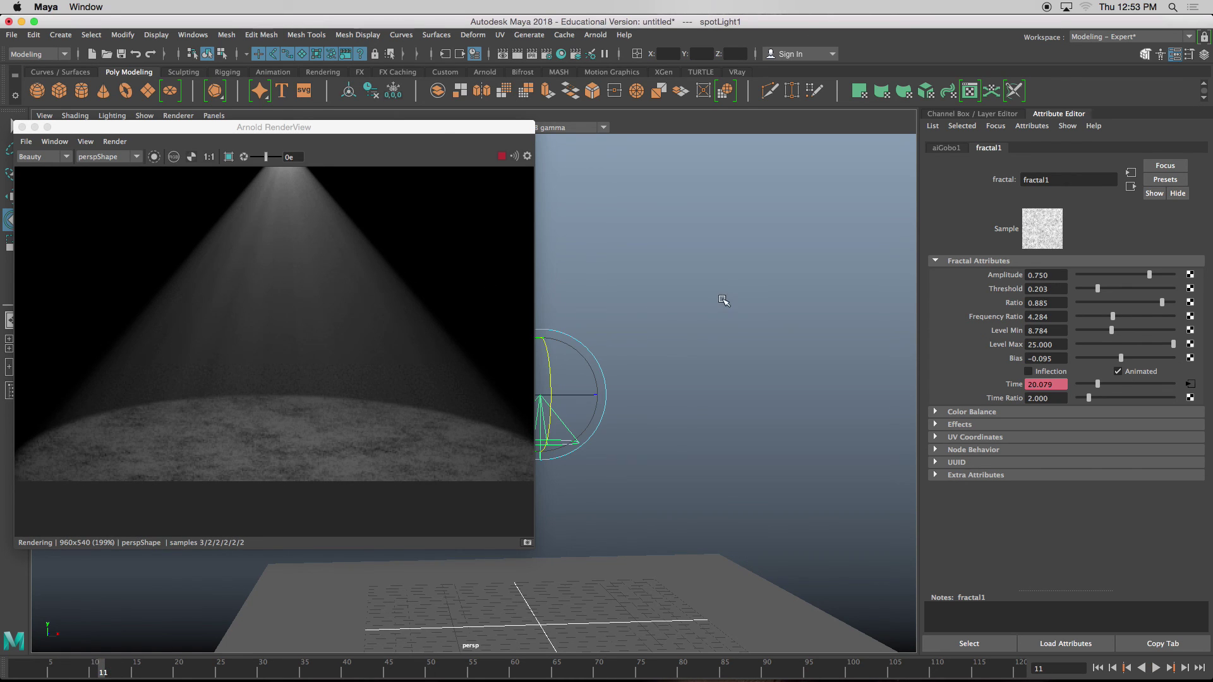
left_click_drag(360, 132, 540, 170)
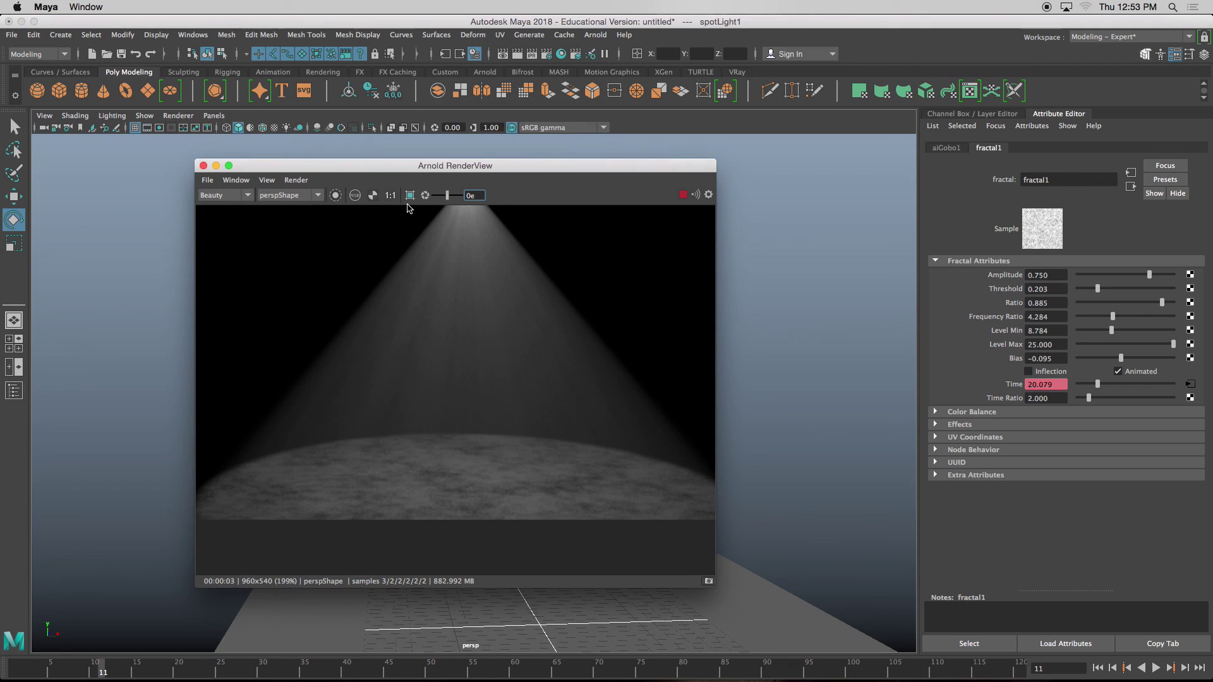
left_click(426, 197)
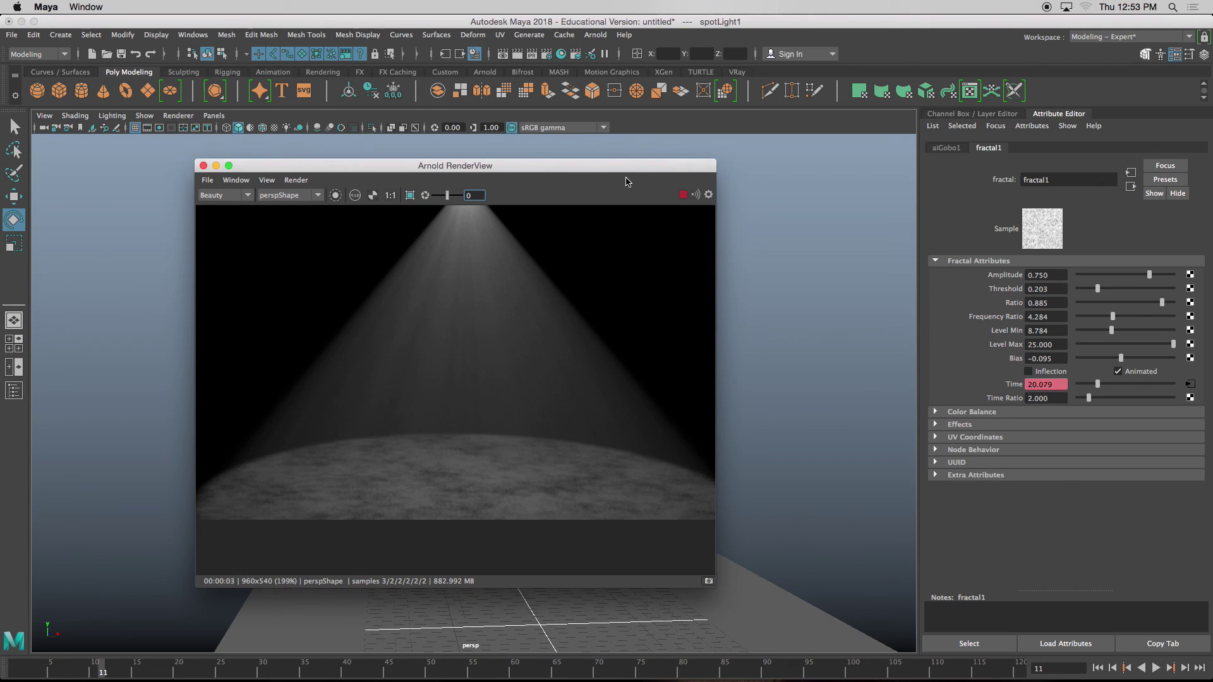